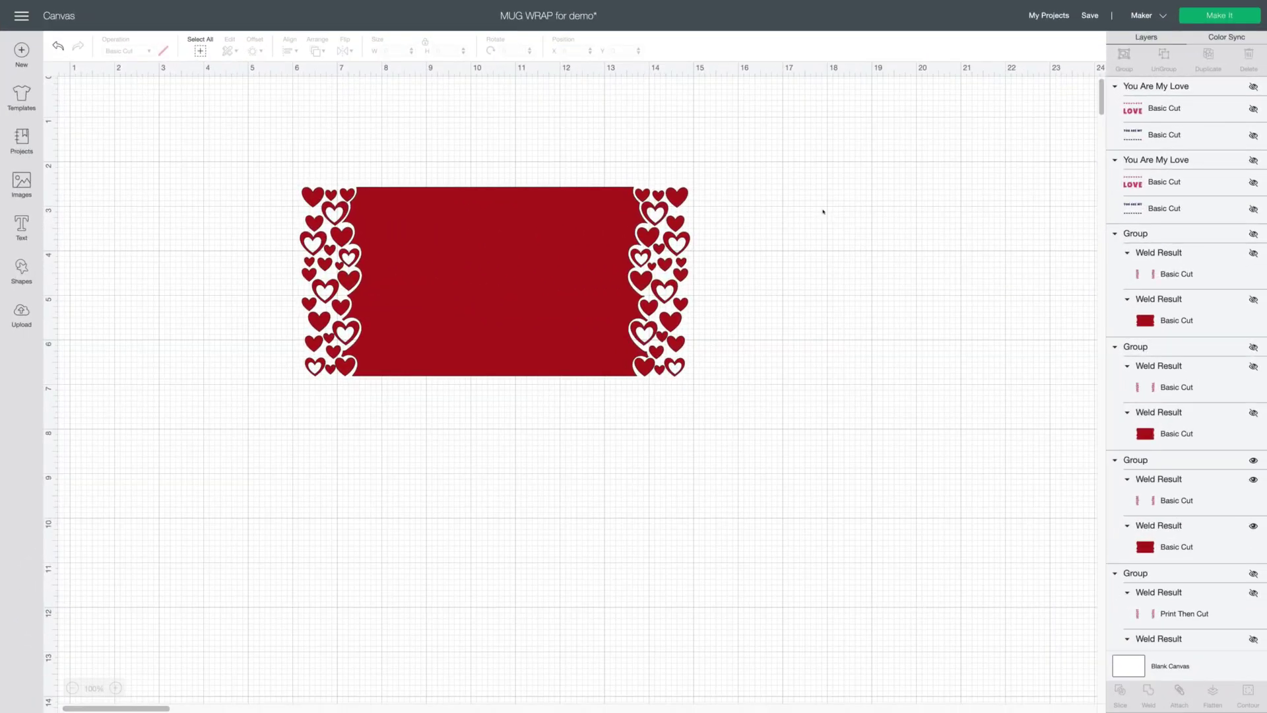
Duplicate the heart-edged mug wrap, placing the copy on the right and the original further left.
left_click(544, 273)
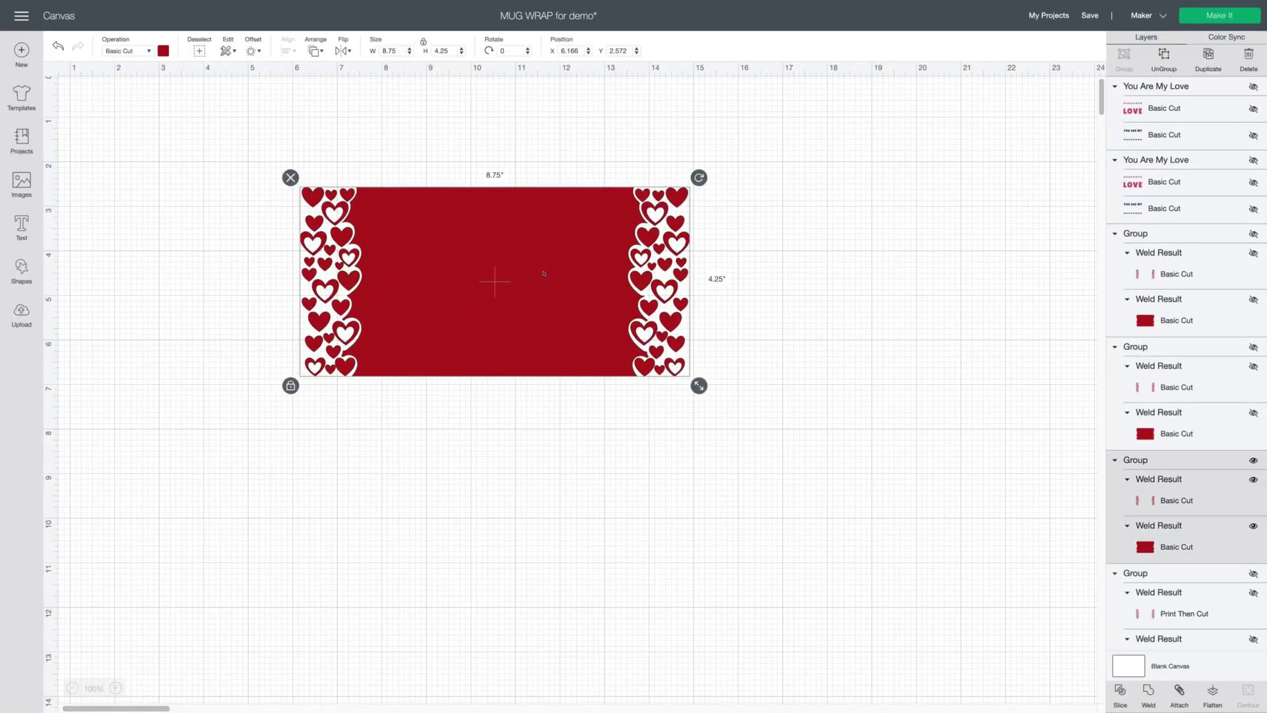
left_click_drag(543, 273, 551, 250)
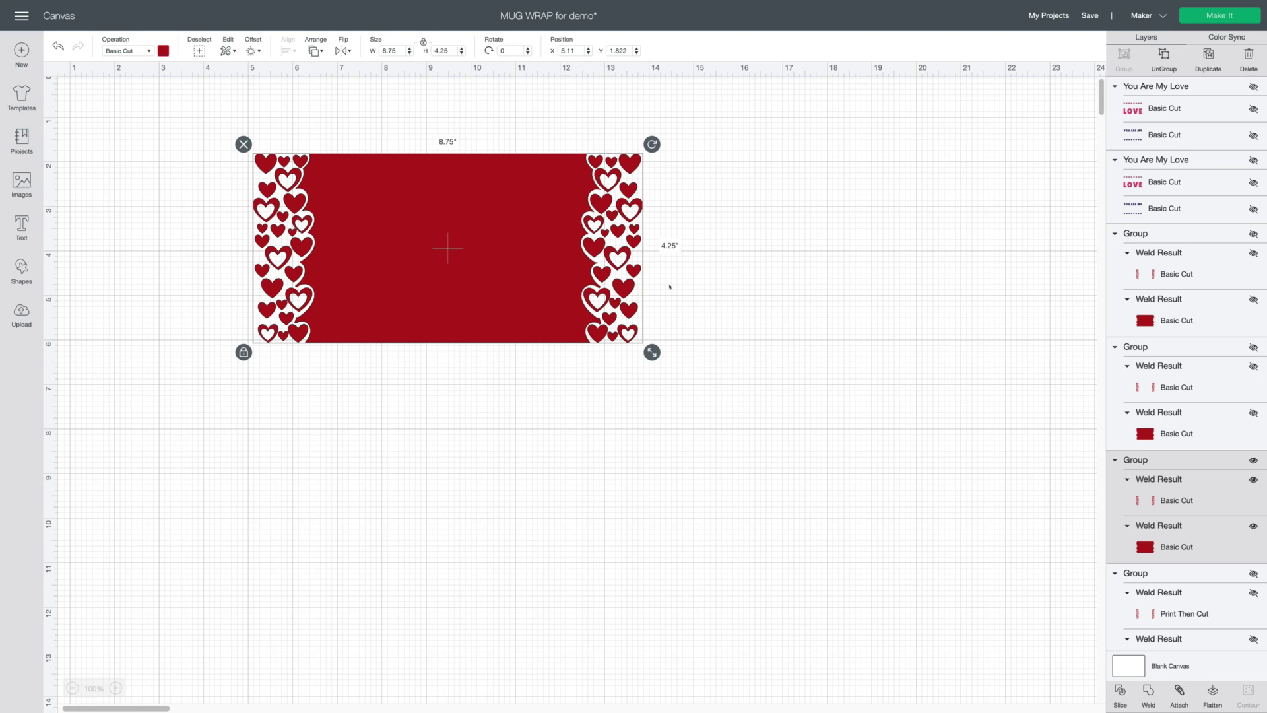
right_click(407, 260)
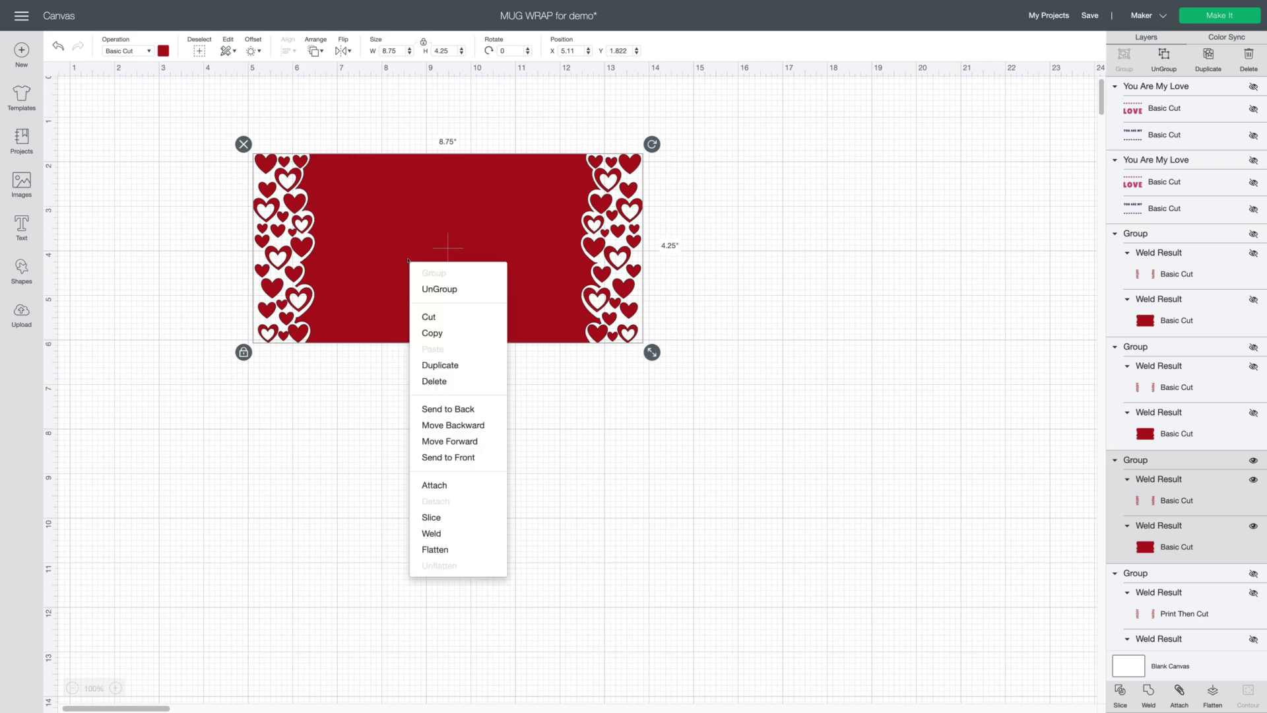
left_click(479, 365)
left_click_drag(486, 266, 899, 291)
left_click_drag(488, 253, 382, 249)
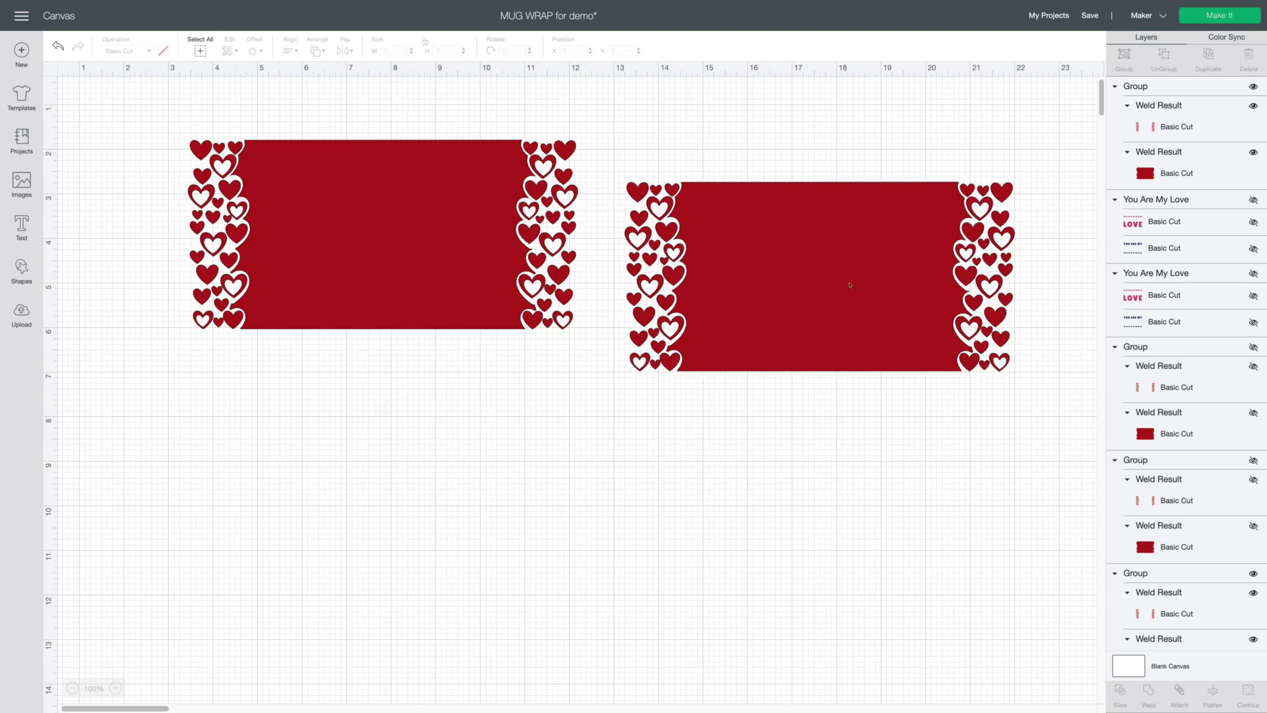
Hide the duplicate wrap on the right and lower the remaining heart-edged wrap slightly.
left_click(851, 285)
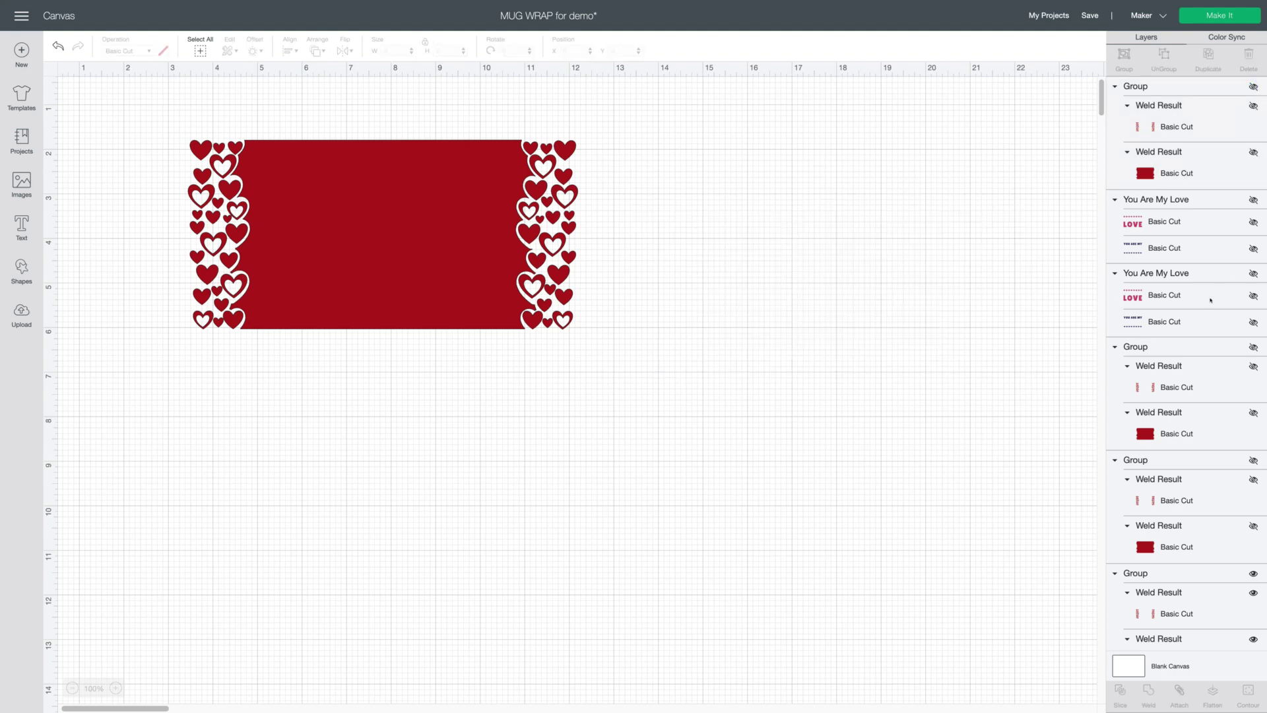
scroll(1210, 300, "down", 7)
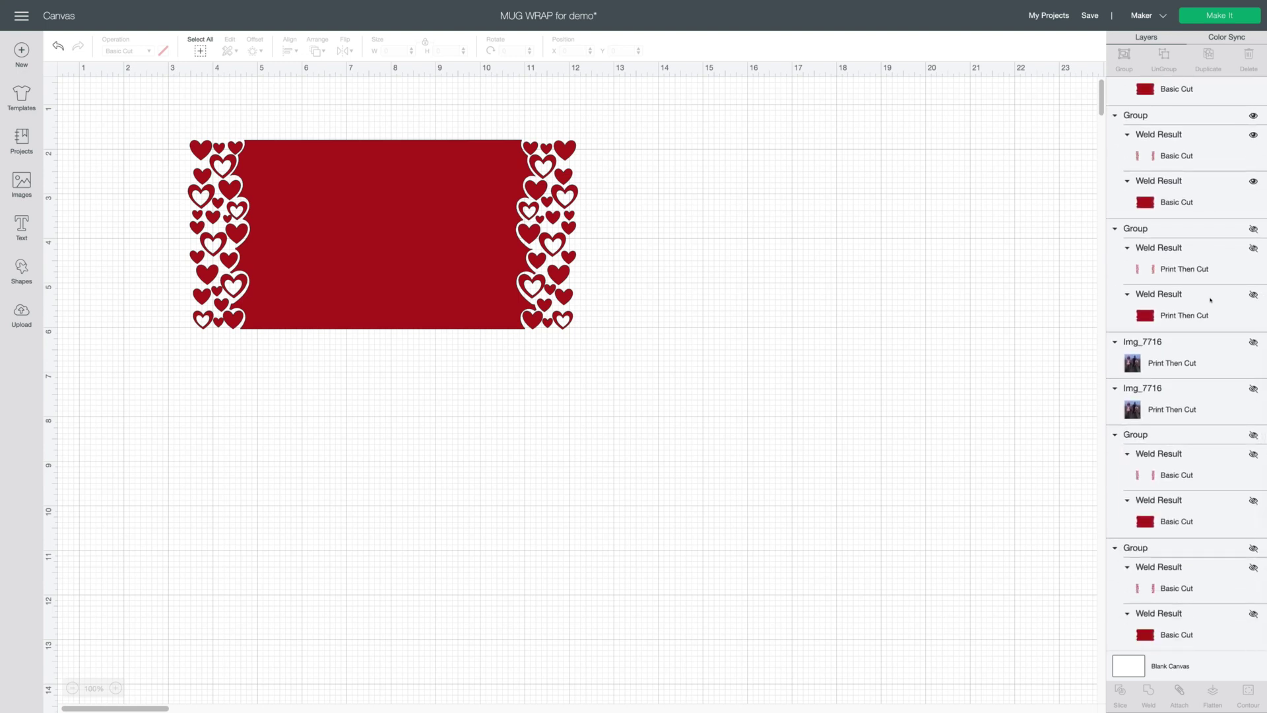
scroll(1210, 299, "down", 7)
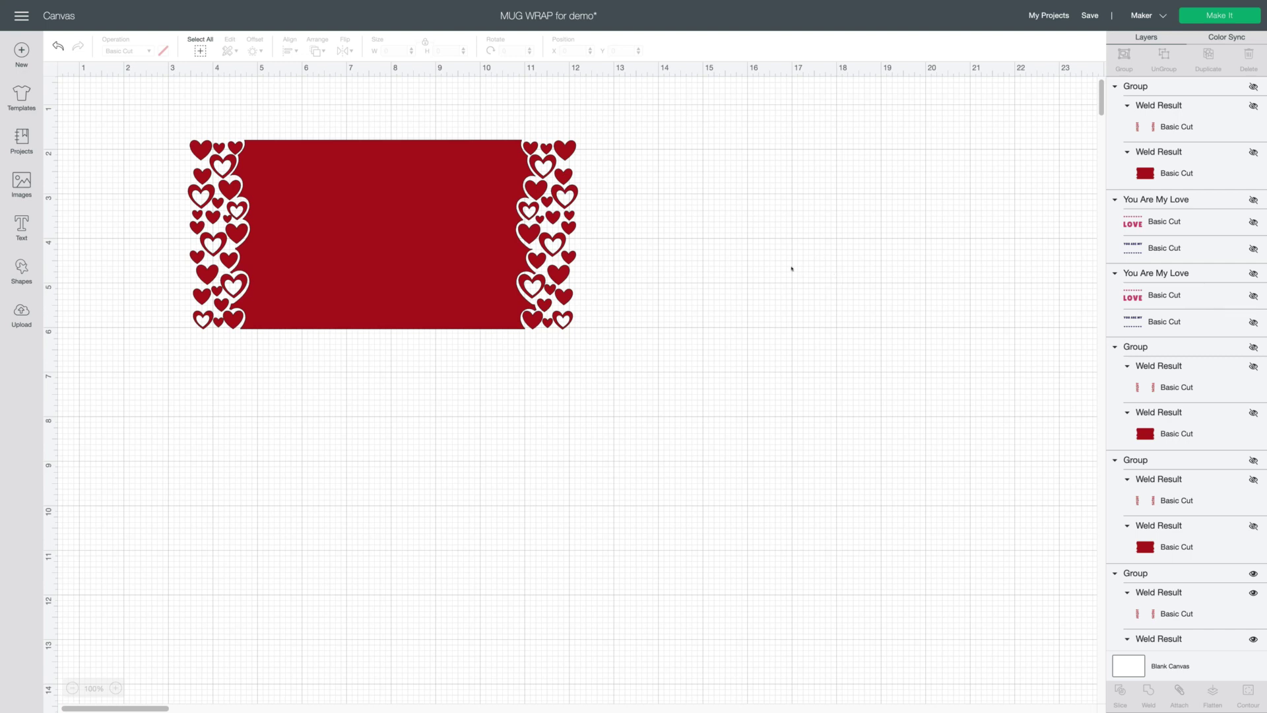
left_click_drag(380, 233, 371, 283)
left_click(812, 295)
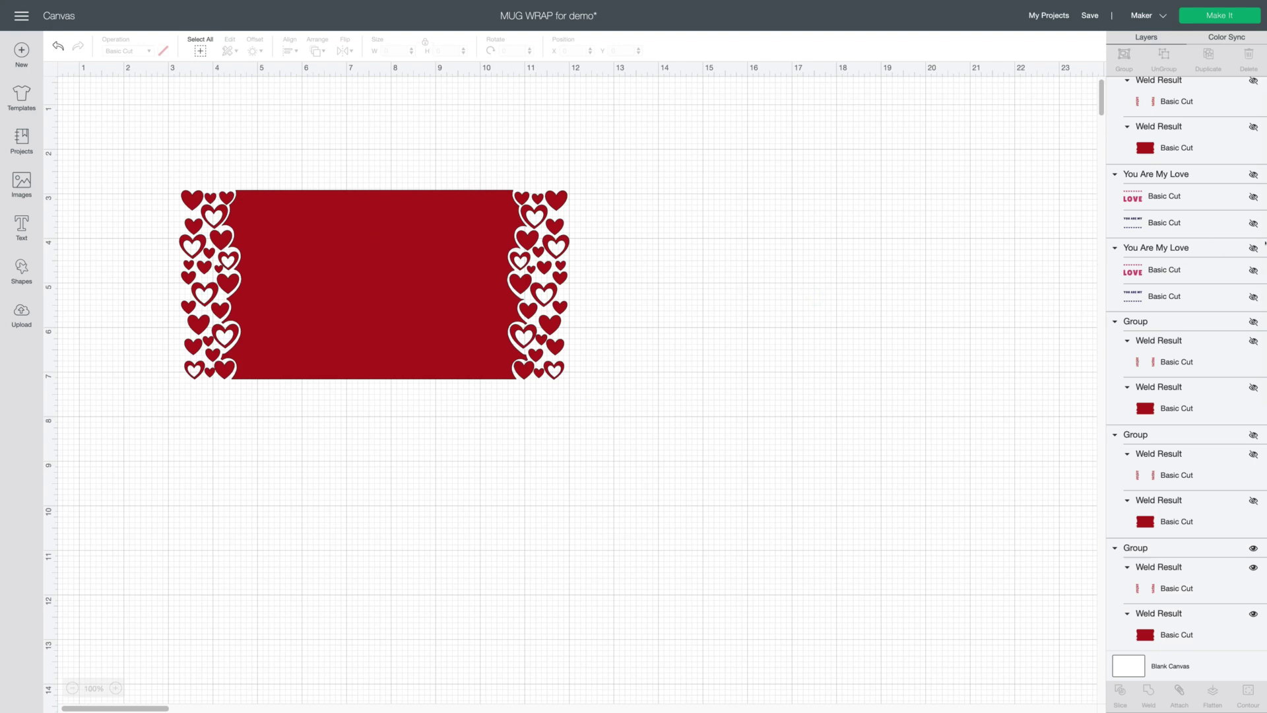
Show the You Are My Love design, ungroup the mug wrap, and move the heart borders off the red base.
left_click(1253, 174)
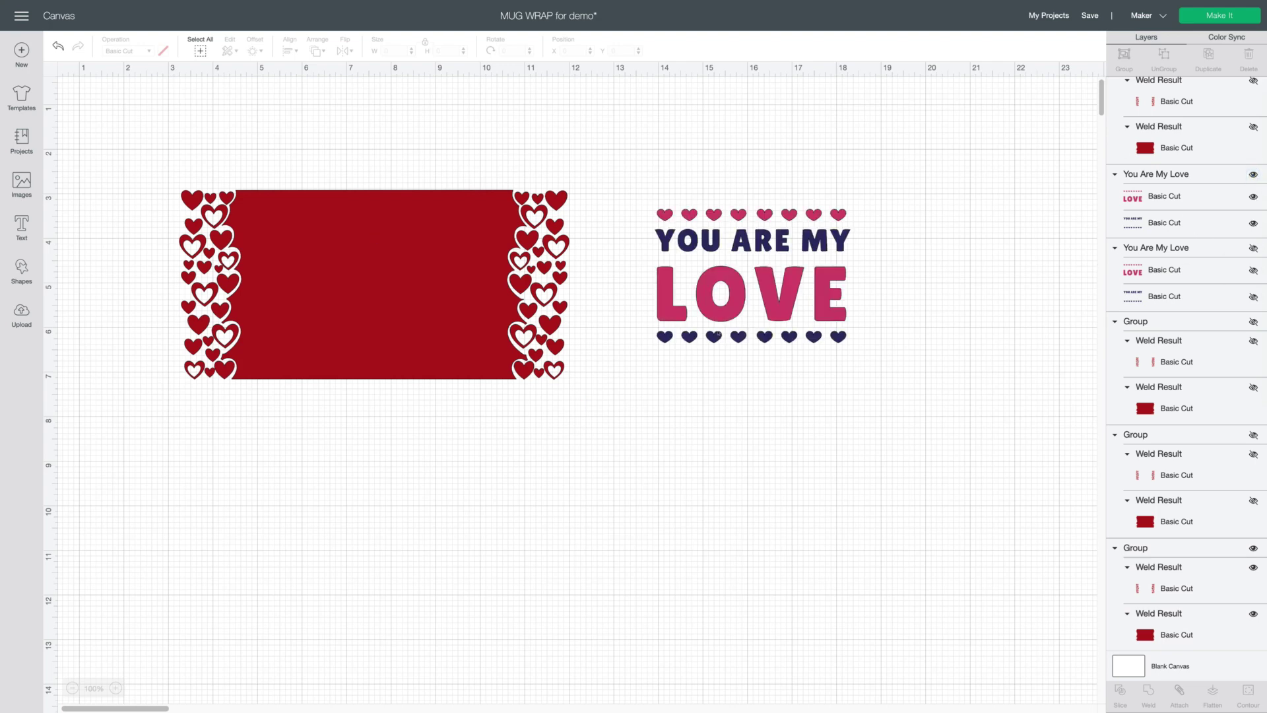
left_click(741, 316)
left_click_drag(741, 317, 721, 412)
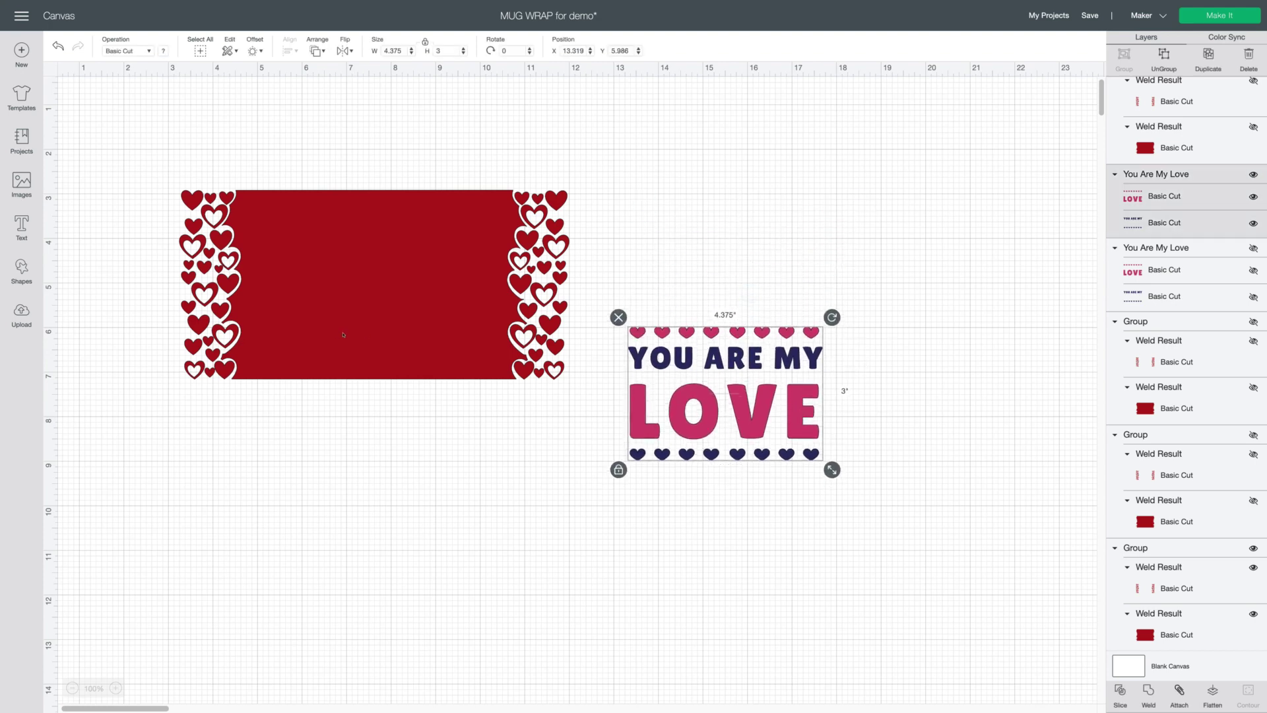
left_click(342, 334)
right_click(373, 312)
left_click(402, 569)
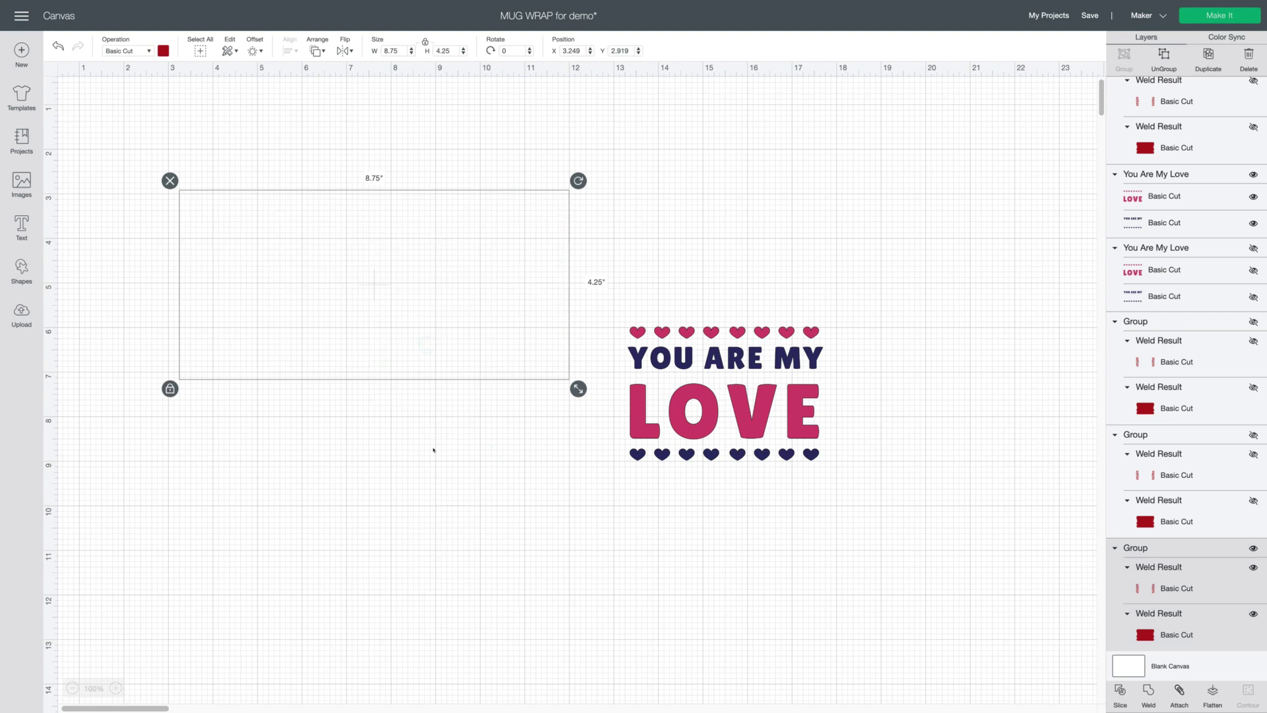
left_click_drag(569, 286, 927, 184)
Place YOU ARE MY LOVE on the red base, shrunk to 2.714 × 1.861 in, and select both.
left_click(925, 472)
left_click_drag(717, 400, 367, 293)
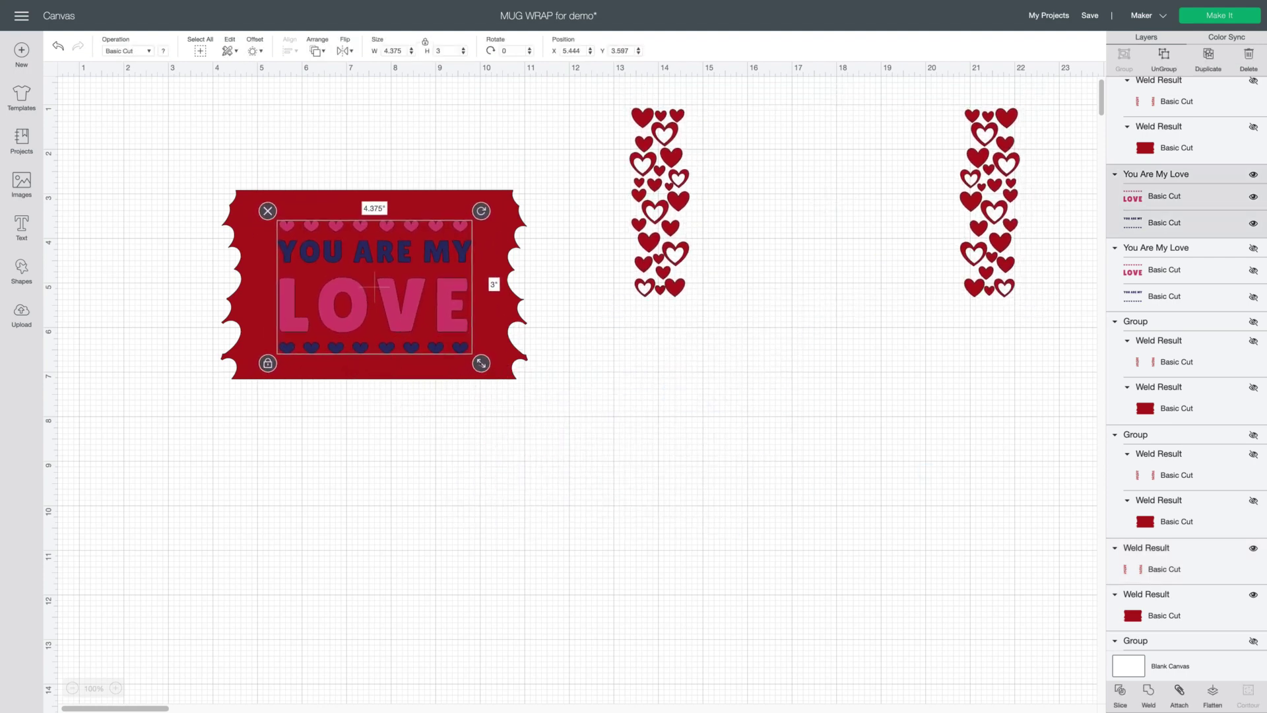
left_click_drag(481, 363, 408, 312)
left_click_drag(346, 280, 376, 297)
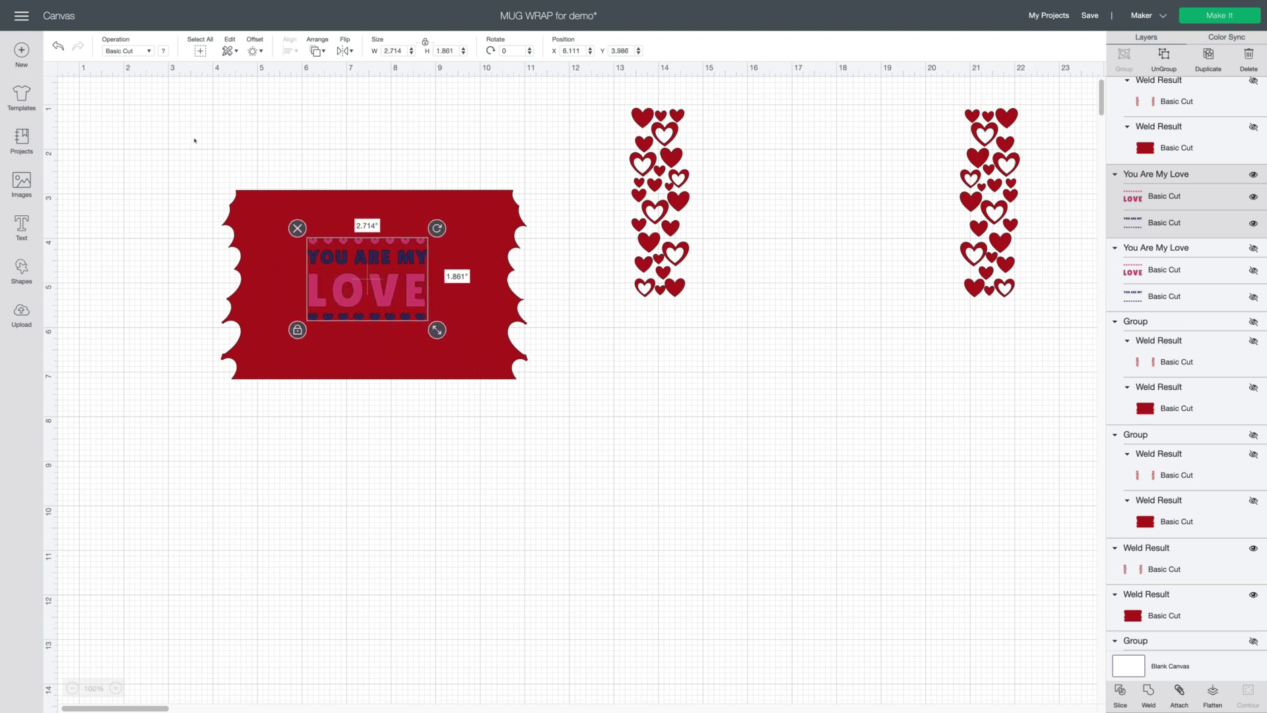
left_click_drag(196, 141, 568, 460)
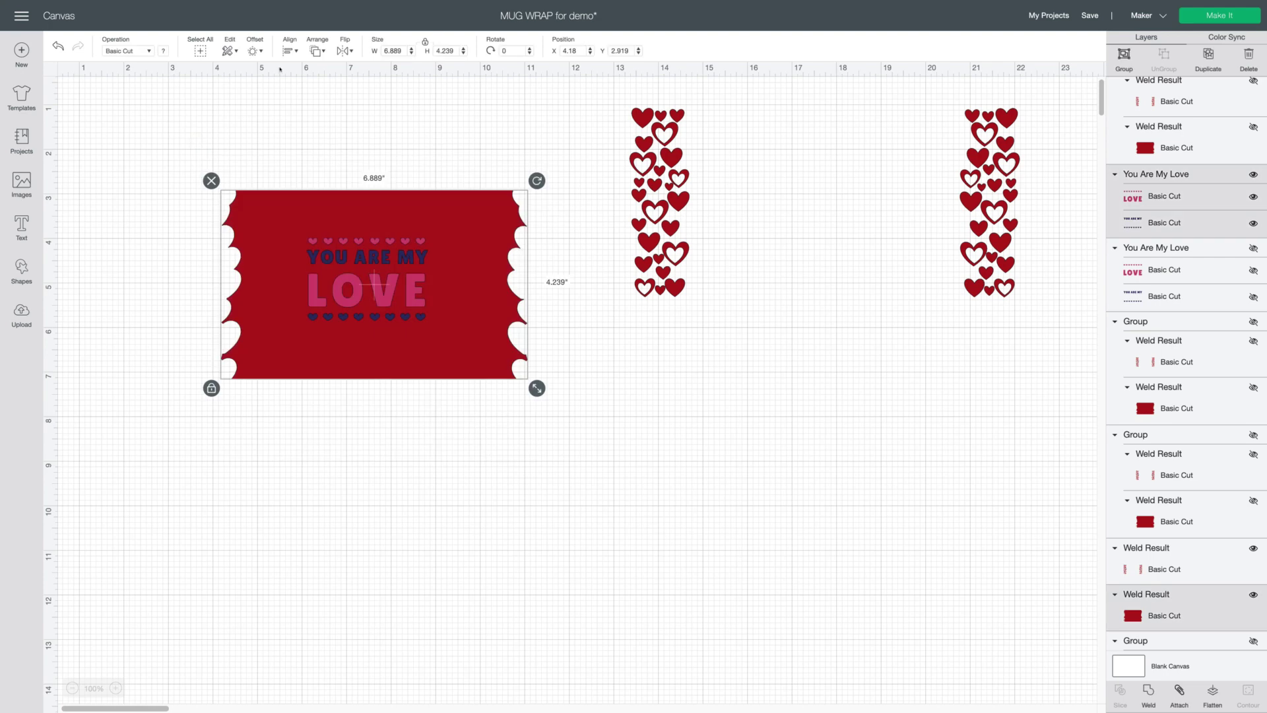
left_click(288, 47)
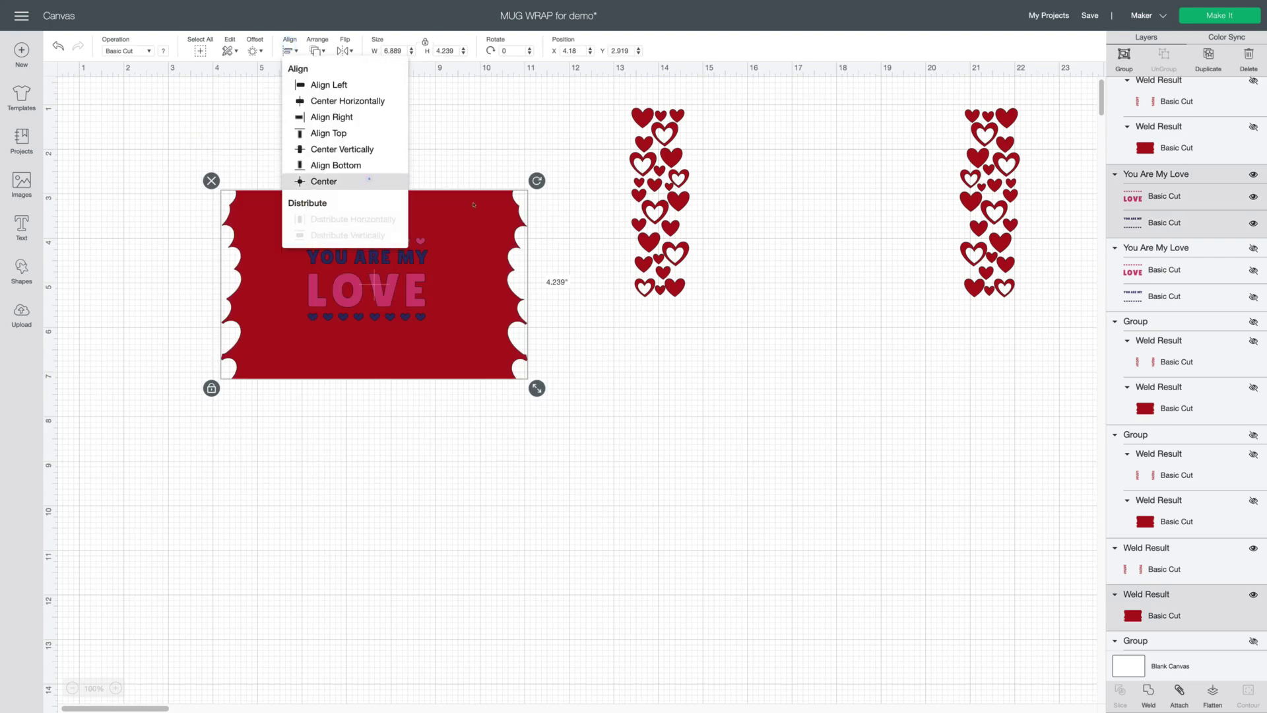
Move the YOU ARE MY LOVE text off the base and weld it into one navy shape.
left_click(323, 178)
right_click(393, 308)
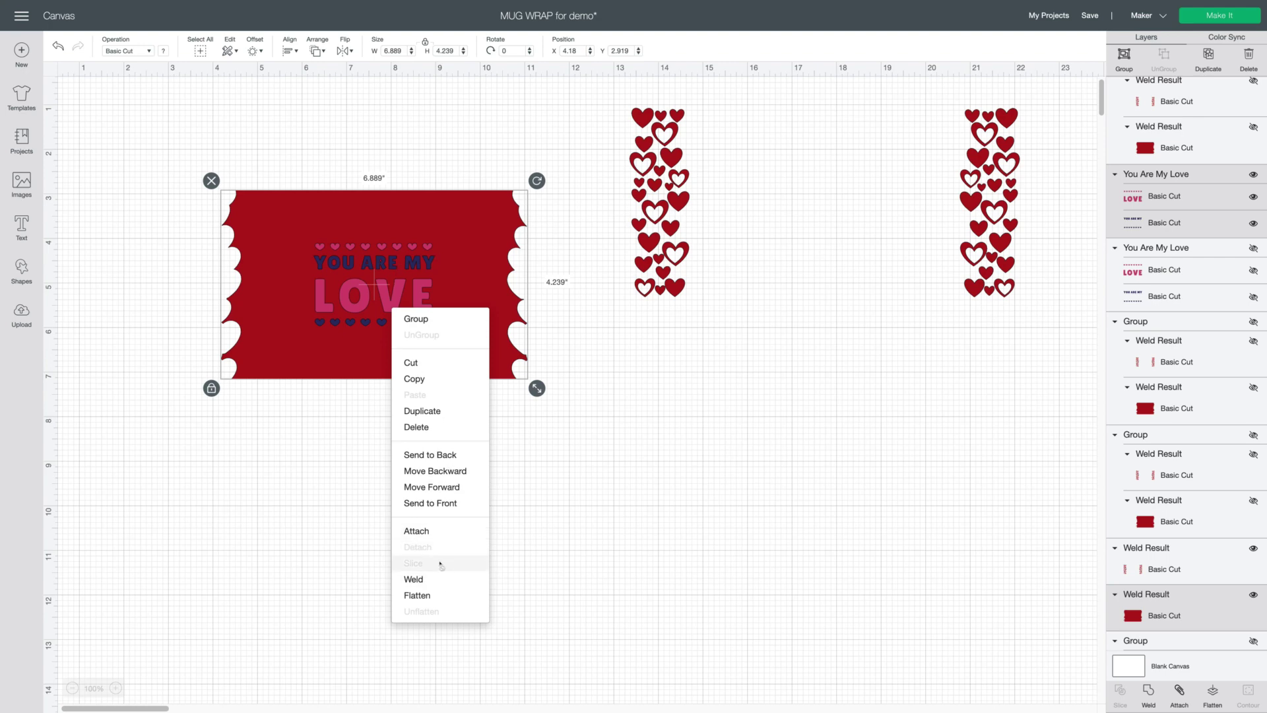
left_click(565, 536)
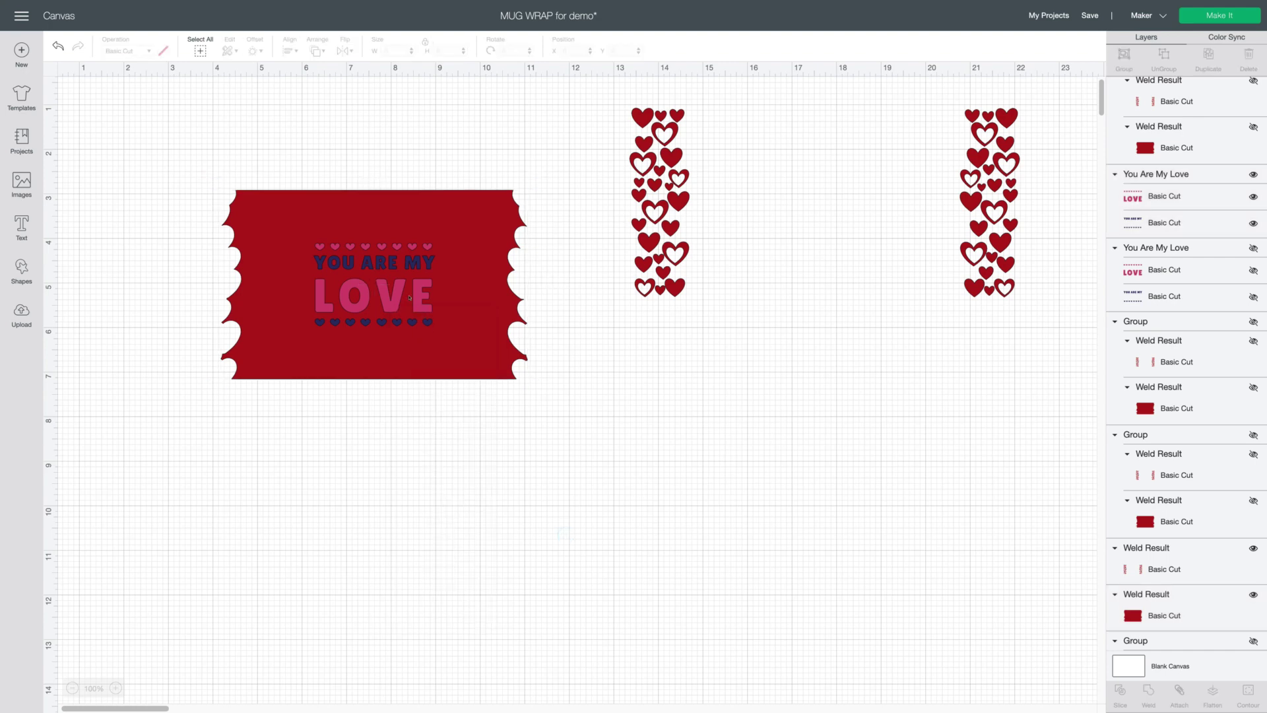
left_click_drag(410, 298, 806, 465)
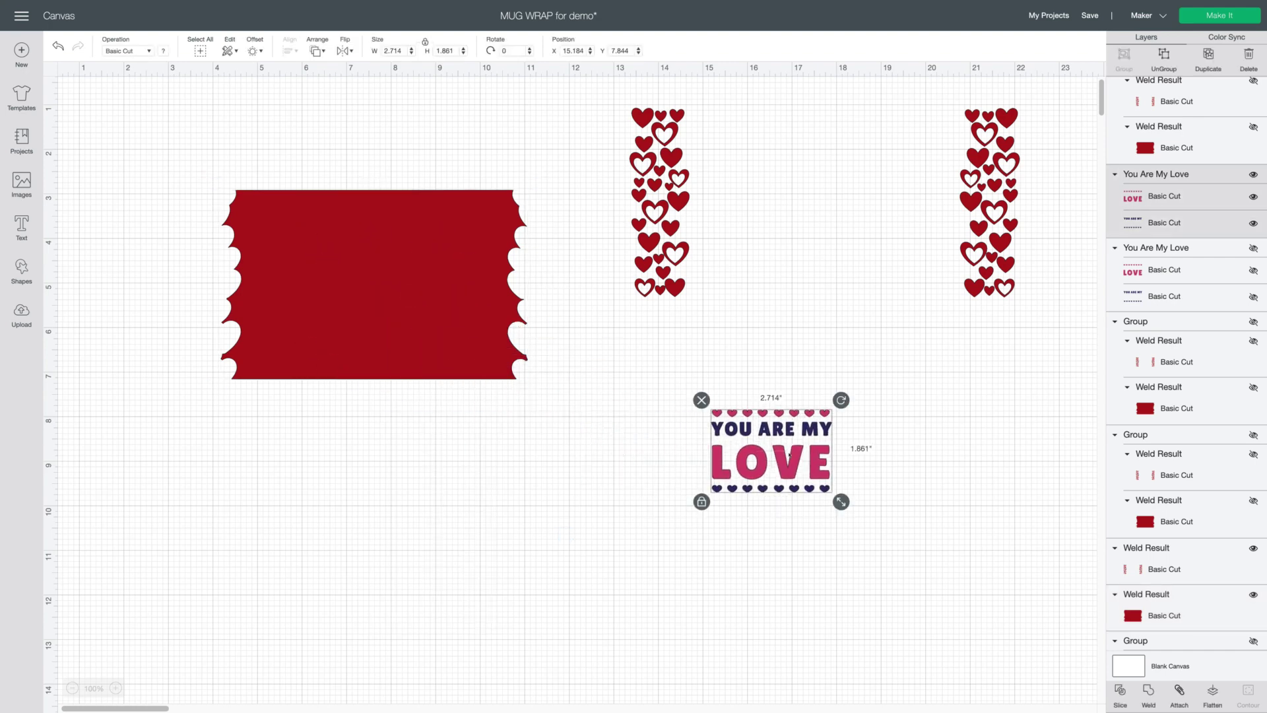
right_click(789, 454)
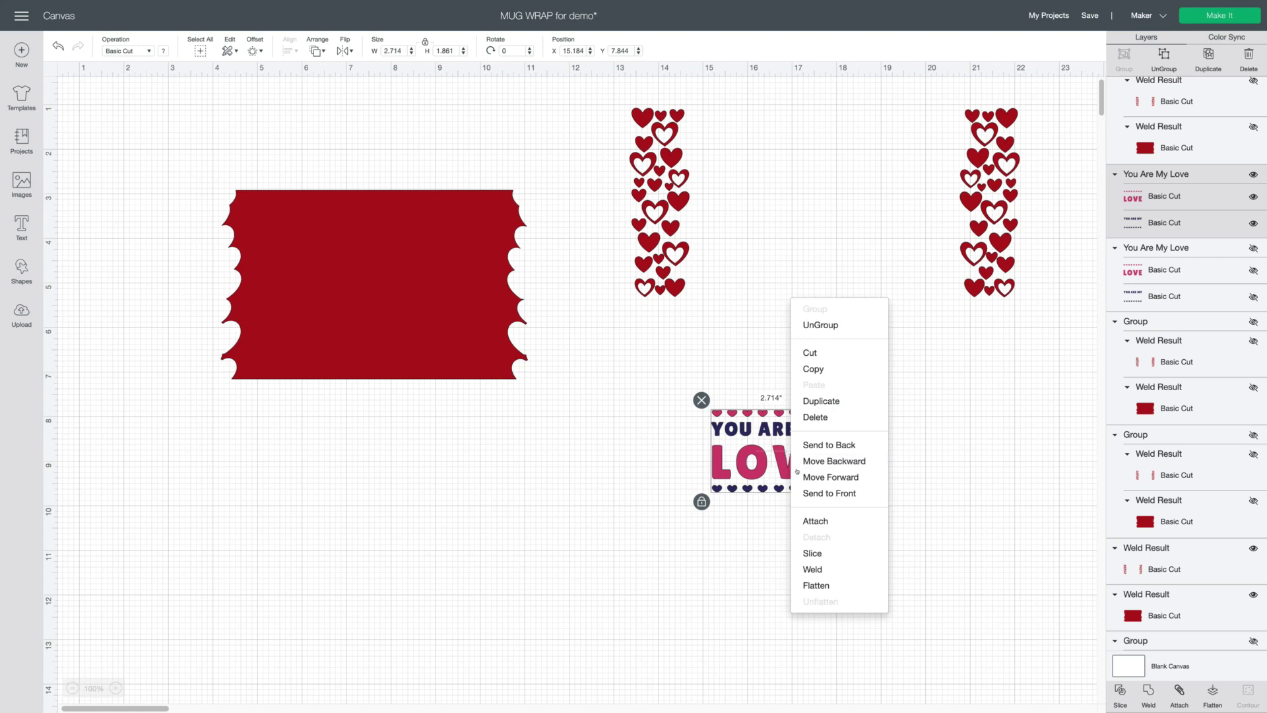
left_click(823, 568)
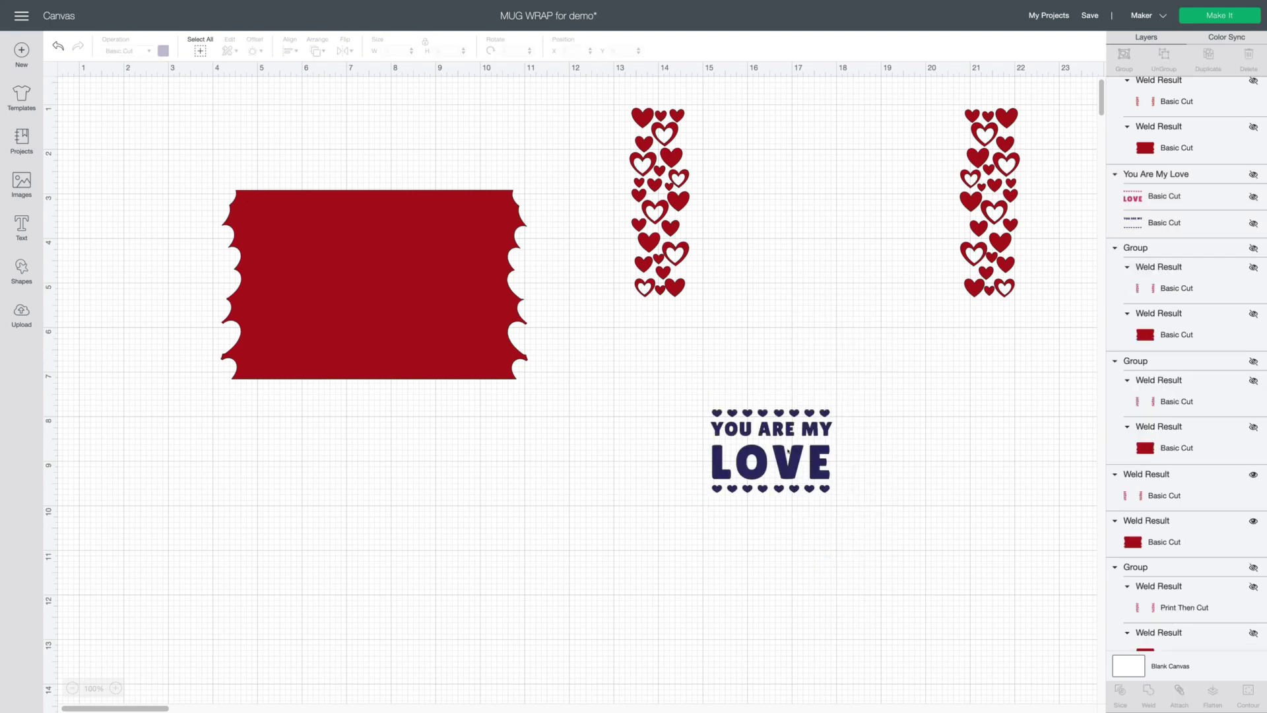
Set the welded text on the red base, enlarged to 3.22 × 2.208 in.
left_click_drag(788, 451, 385, 280)
left_click_drag(439, 331, 464, 352)
left_click_drag(397, 310, 390, 305)
left_click(559, 357)
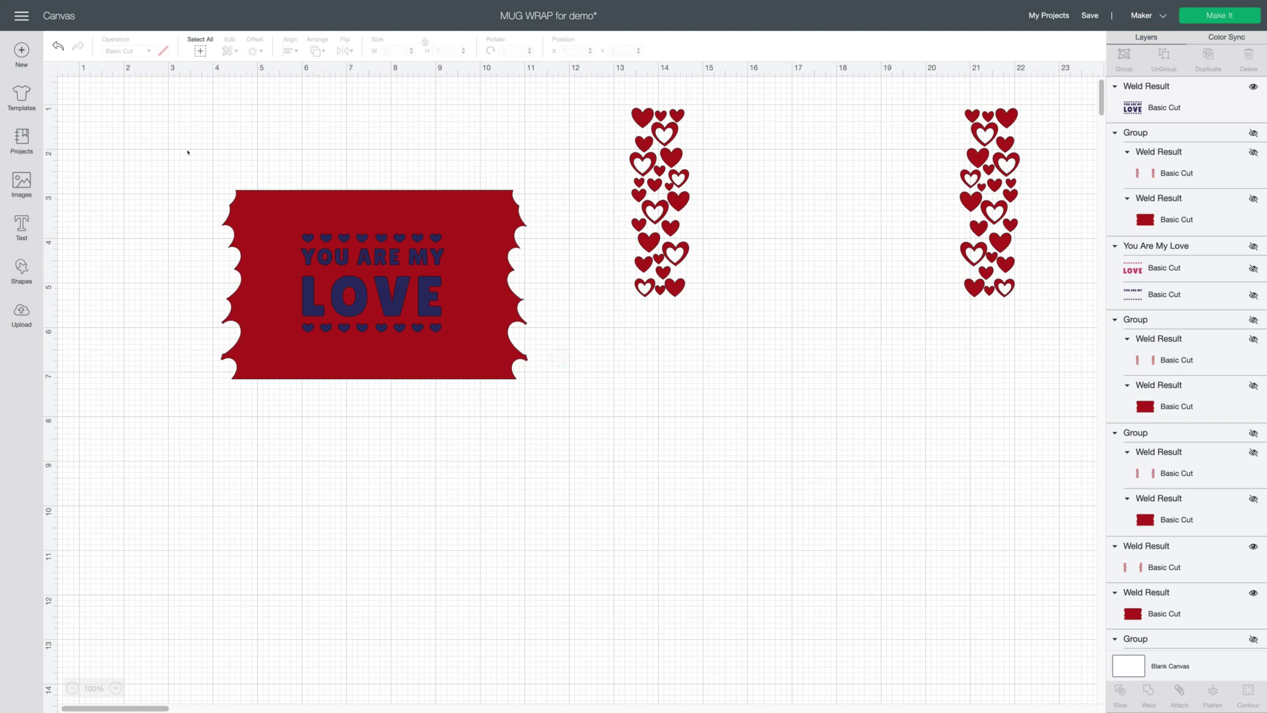
Centre the text on the red base and slice it out of the base.
left_click_drag(172, 145, 557, 456)
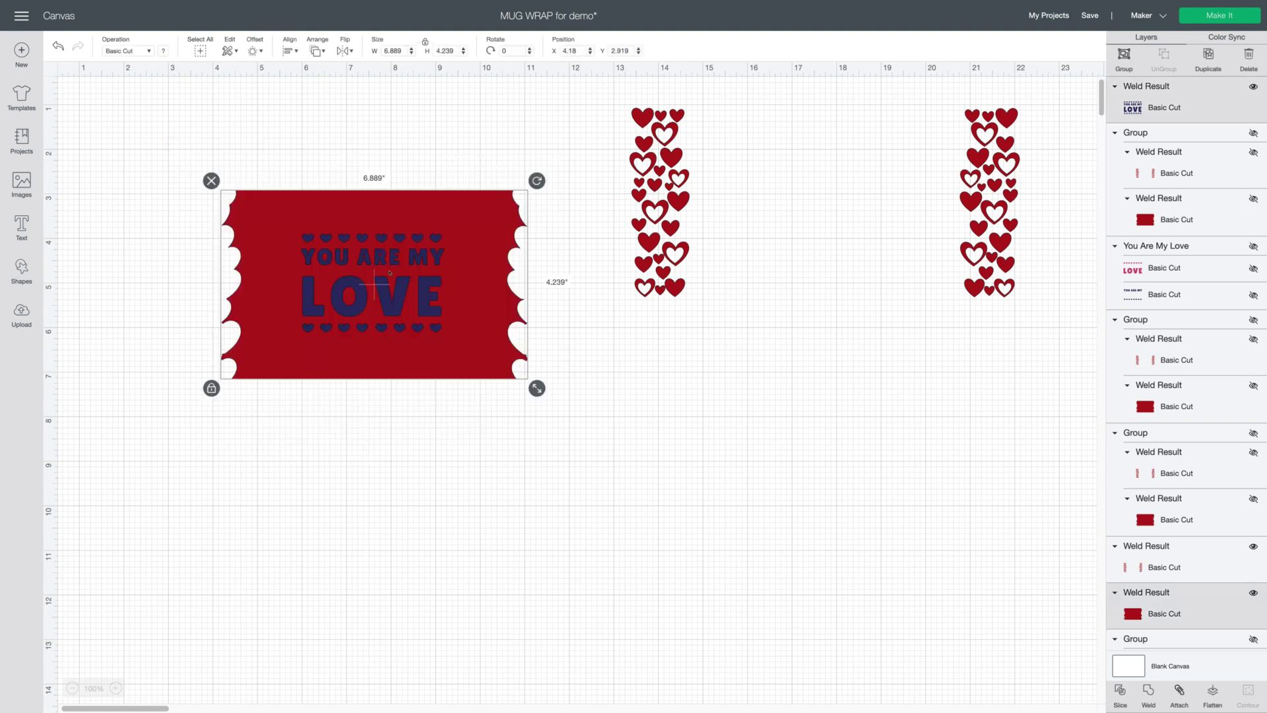
left_click(285, 51)
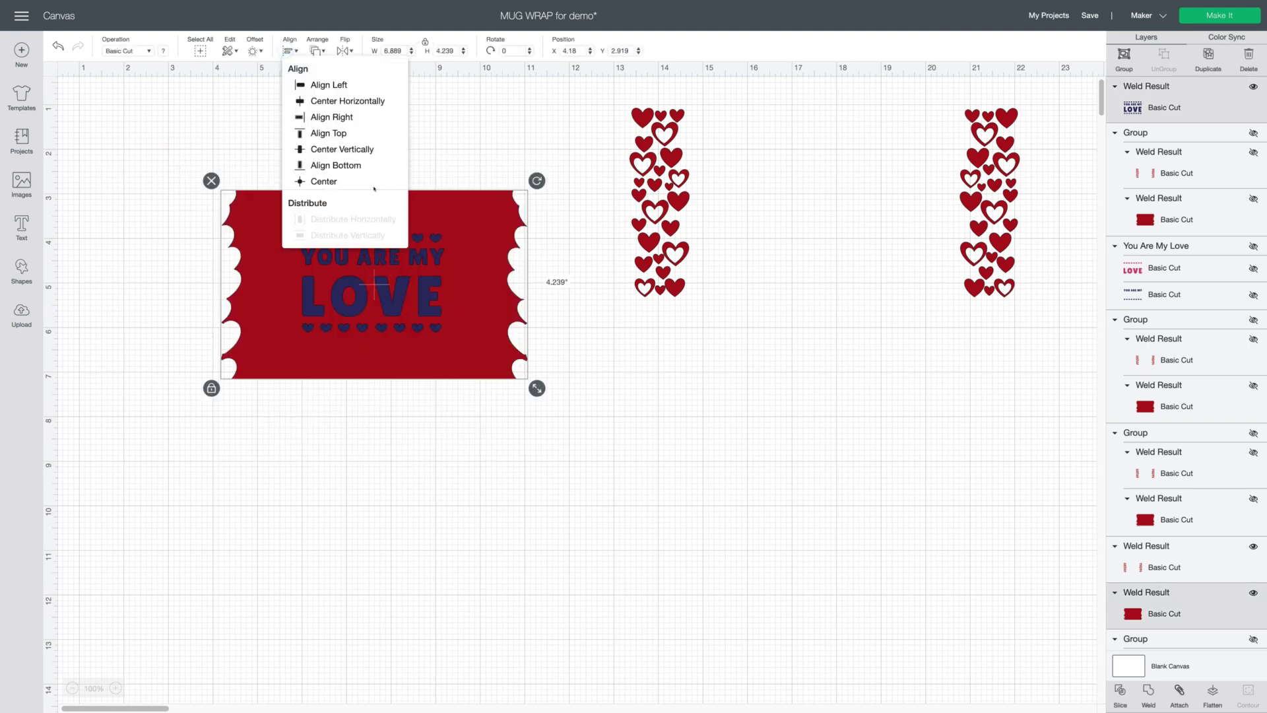
left_click(404, 185)
right_click(402, 288)
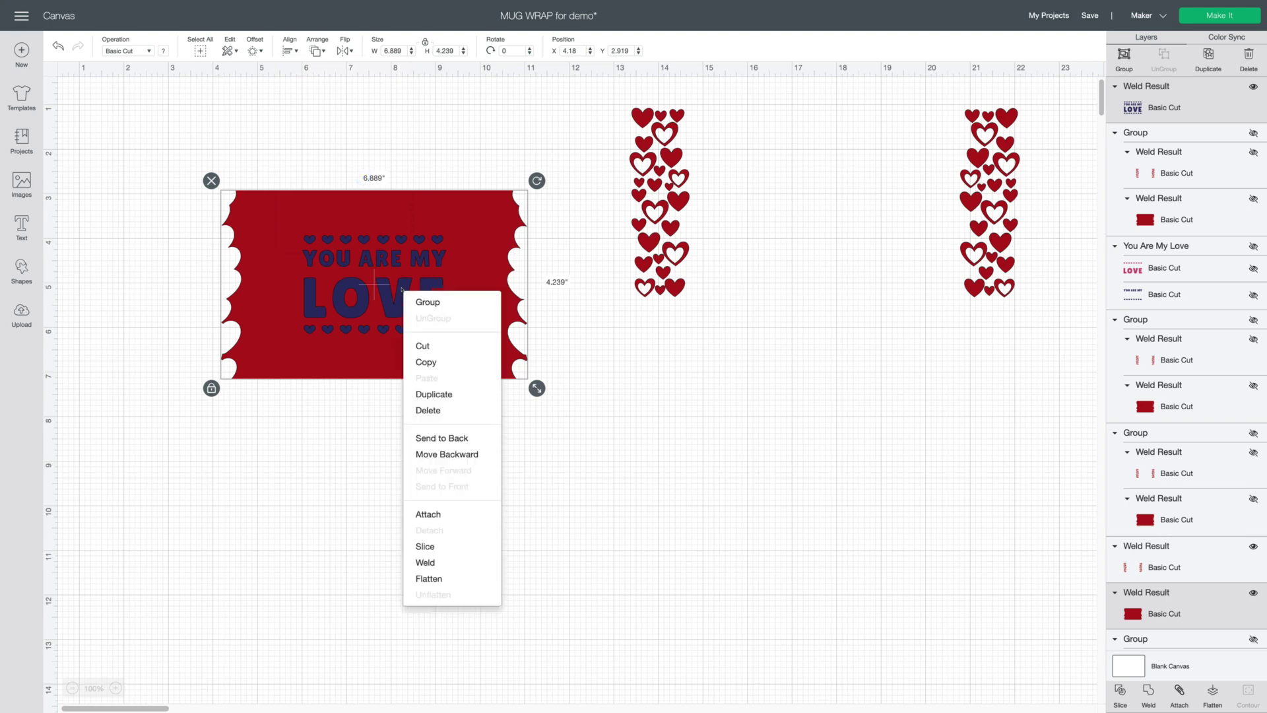
left_click(464, 543)
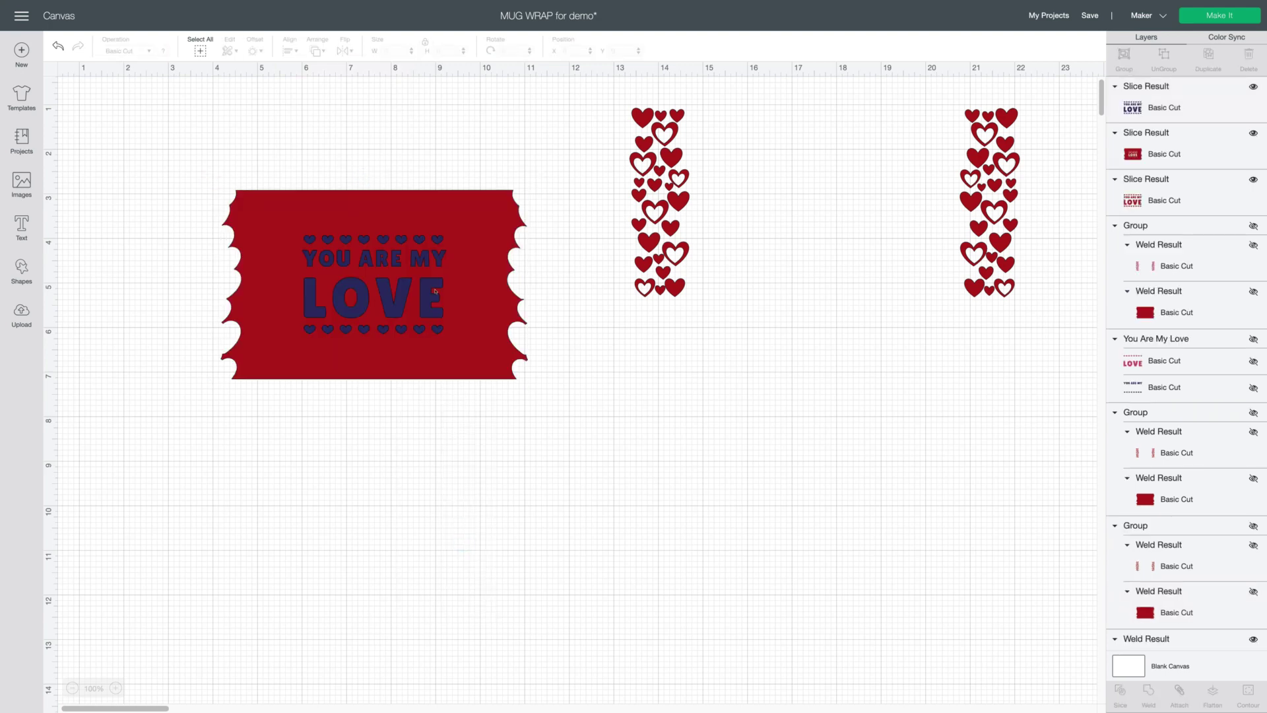
Pull the sliced text pieces away from the red base and gather the leftovers aside.
left_click_drag(376, 297, 822, 429)
left_click_drag(438, 314, 416, 485)
left_click_drag(413, 251, 817, 416)
left_click_drag(457, 411, 448, 229)
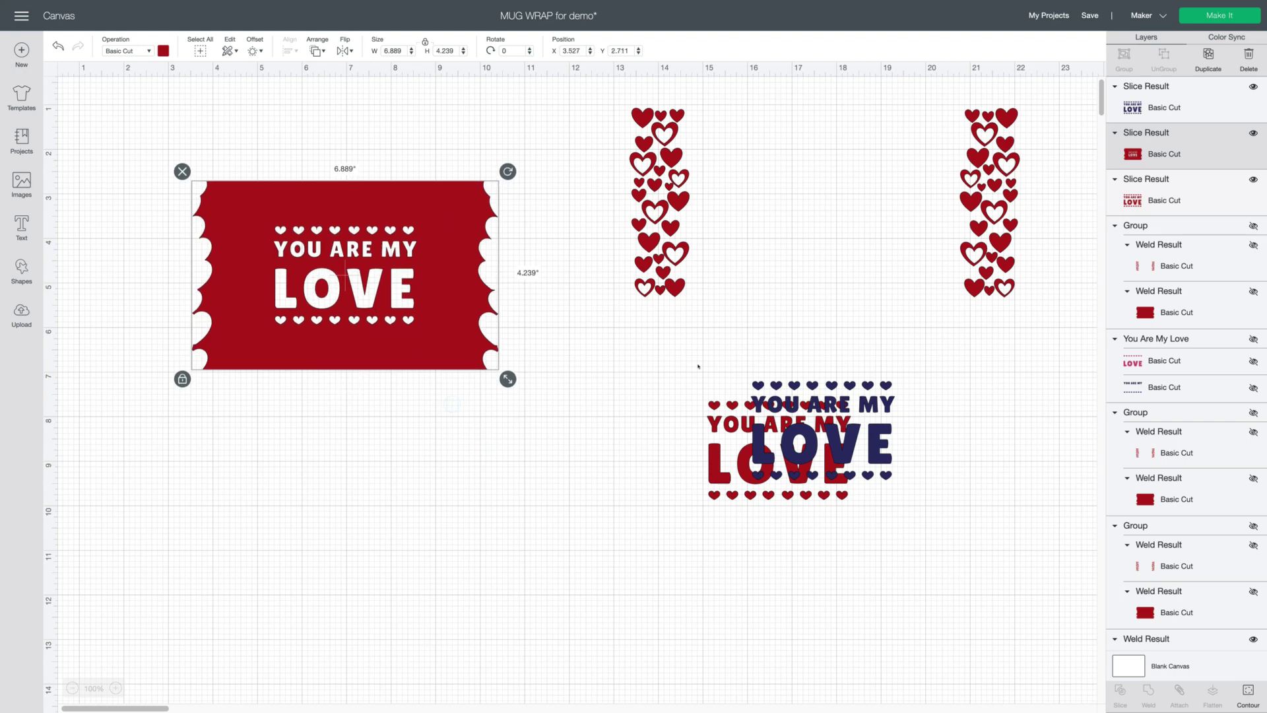
left_click_drag(673, 367, 959, 553)
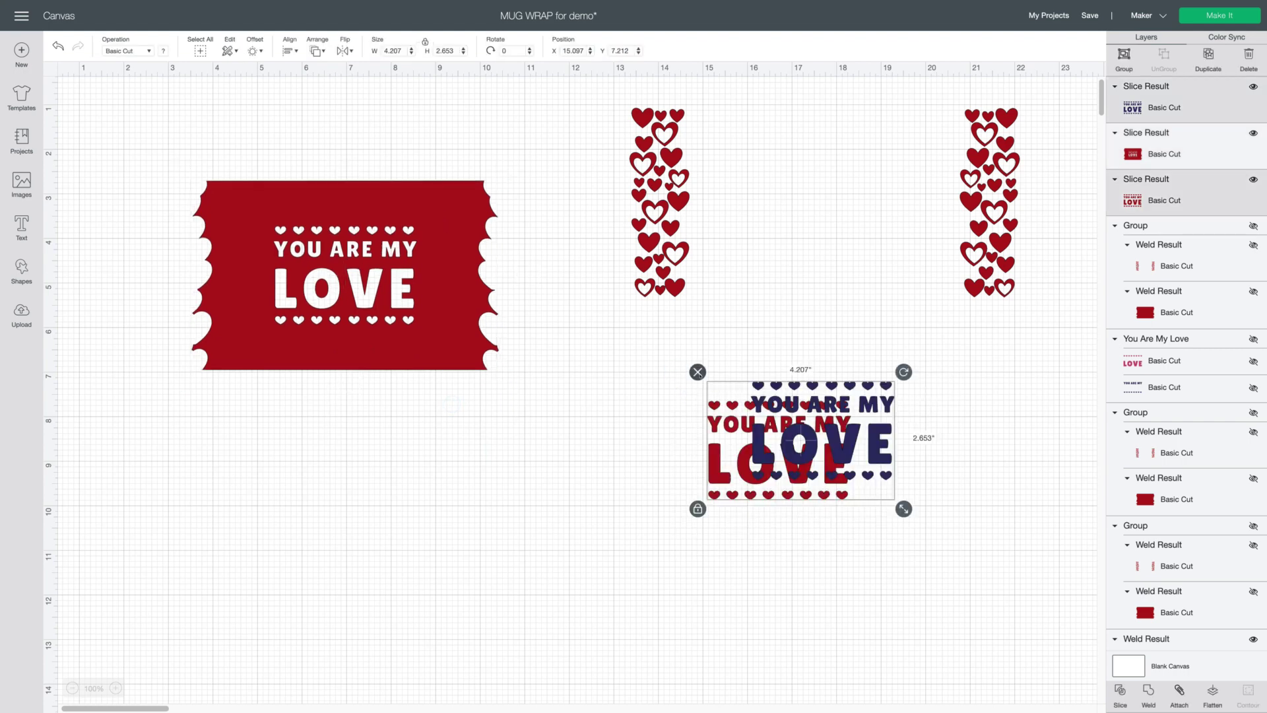
Delete the leftover text pieces and frame the red base with the two heart columns.
left_click(698, 372)
left_click_drag(979, 223, 505, 298)
left_click(646, 295)
Centre the heart columns and red base horizontally as one wrap.
left_click_drag(676, 187, 729, 447)
left_click(288, 50)
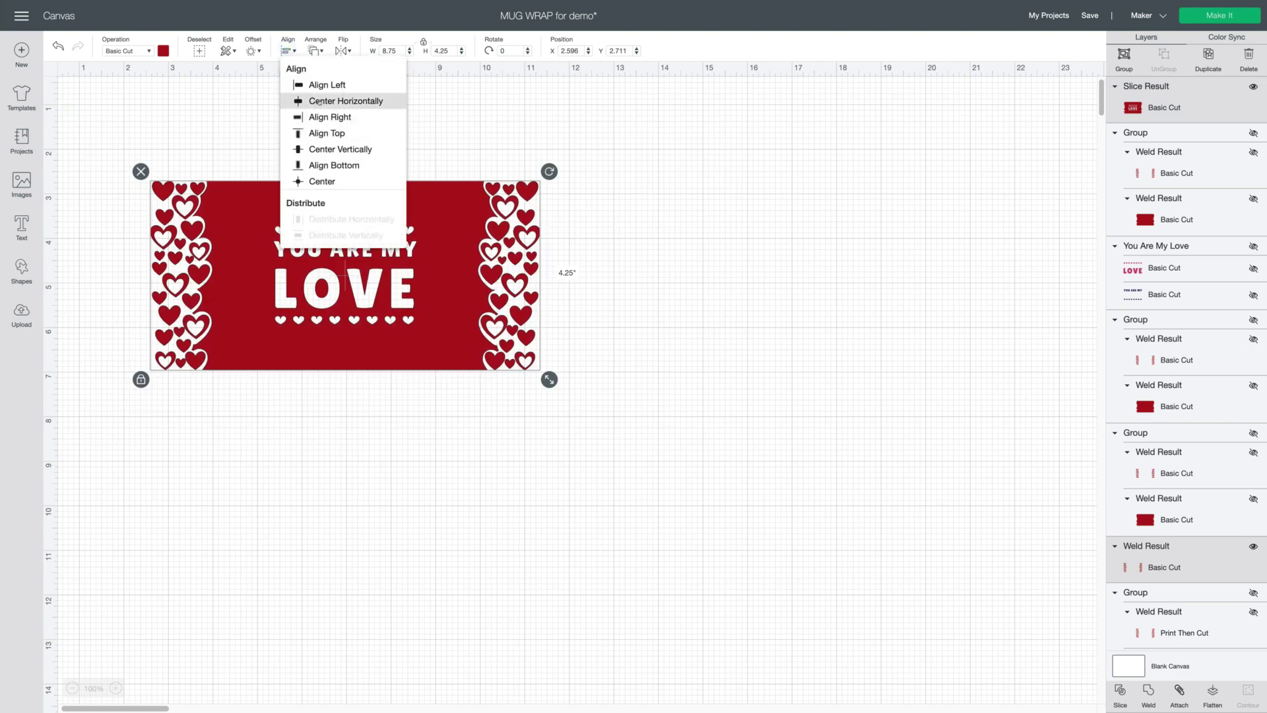
left_click(321, 101)
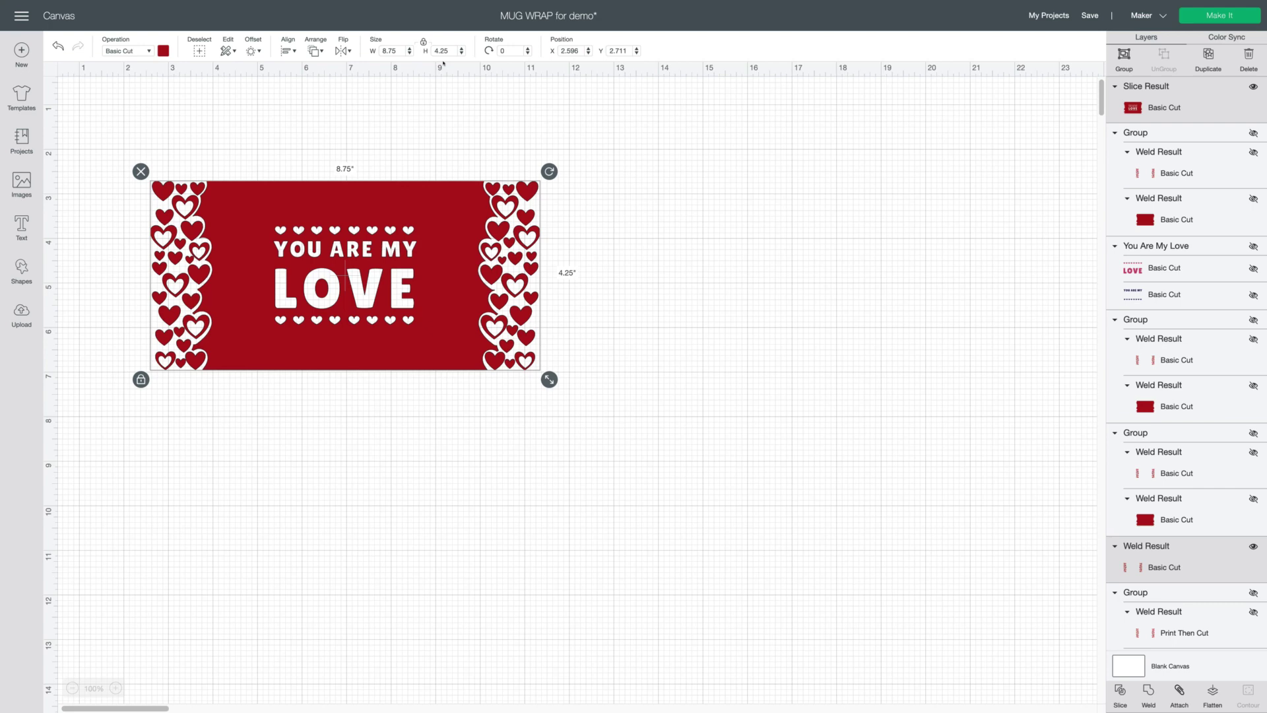
right_click(450, 249)
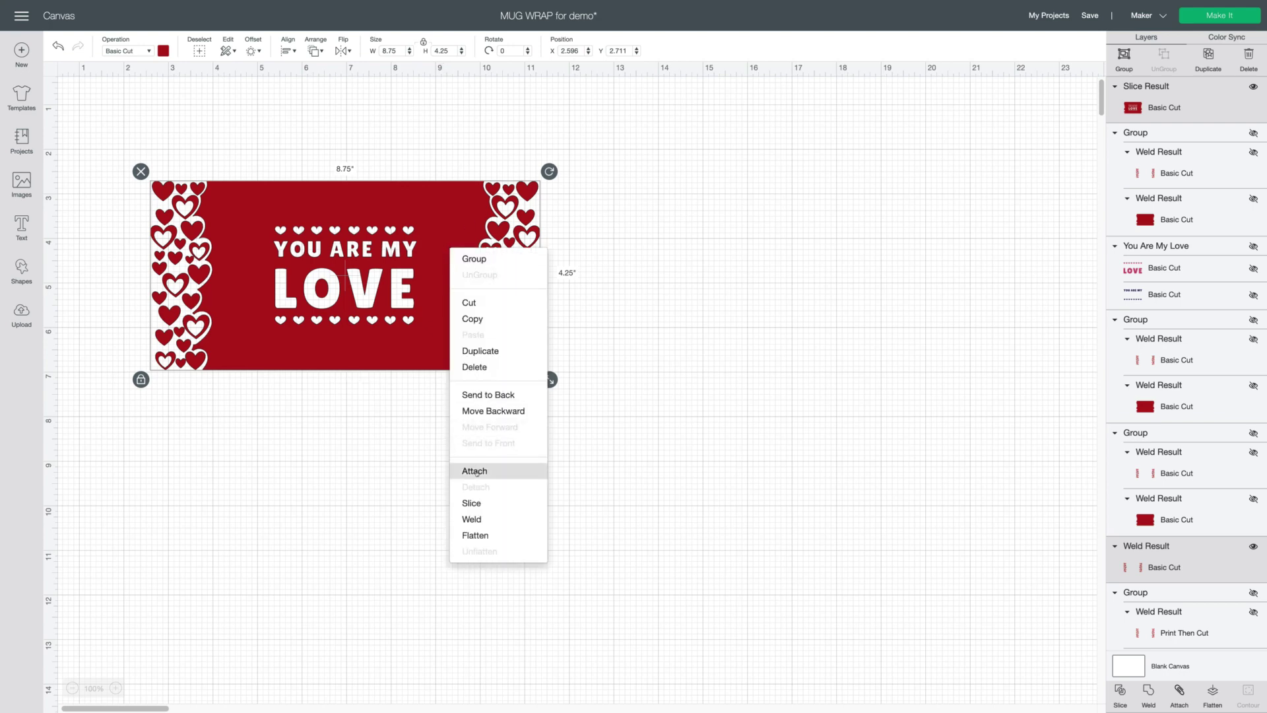
Weld and hide the LOVE wrap, then bring the heart-bordered wrap group back onto the canvas.
left_click(471, 518)
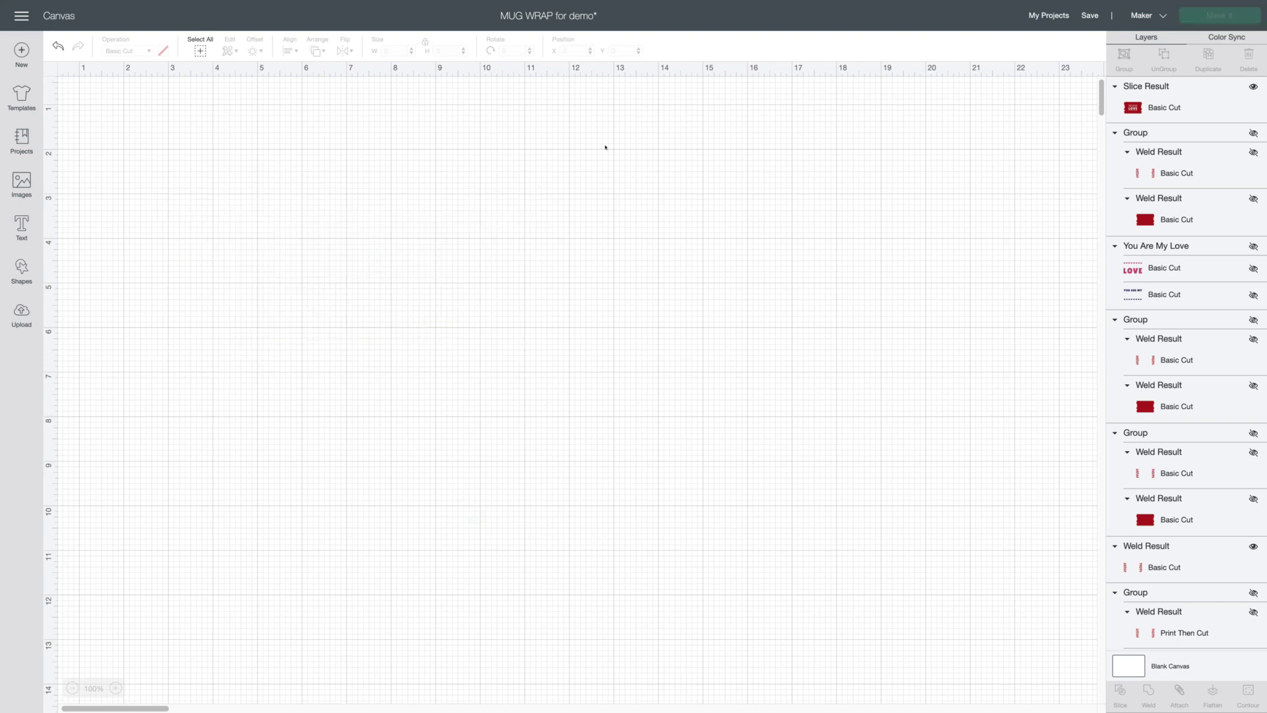
left_click_drag(439, 228, 494, 151)
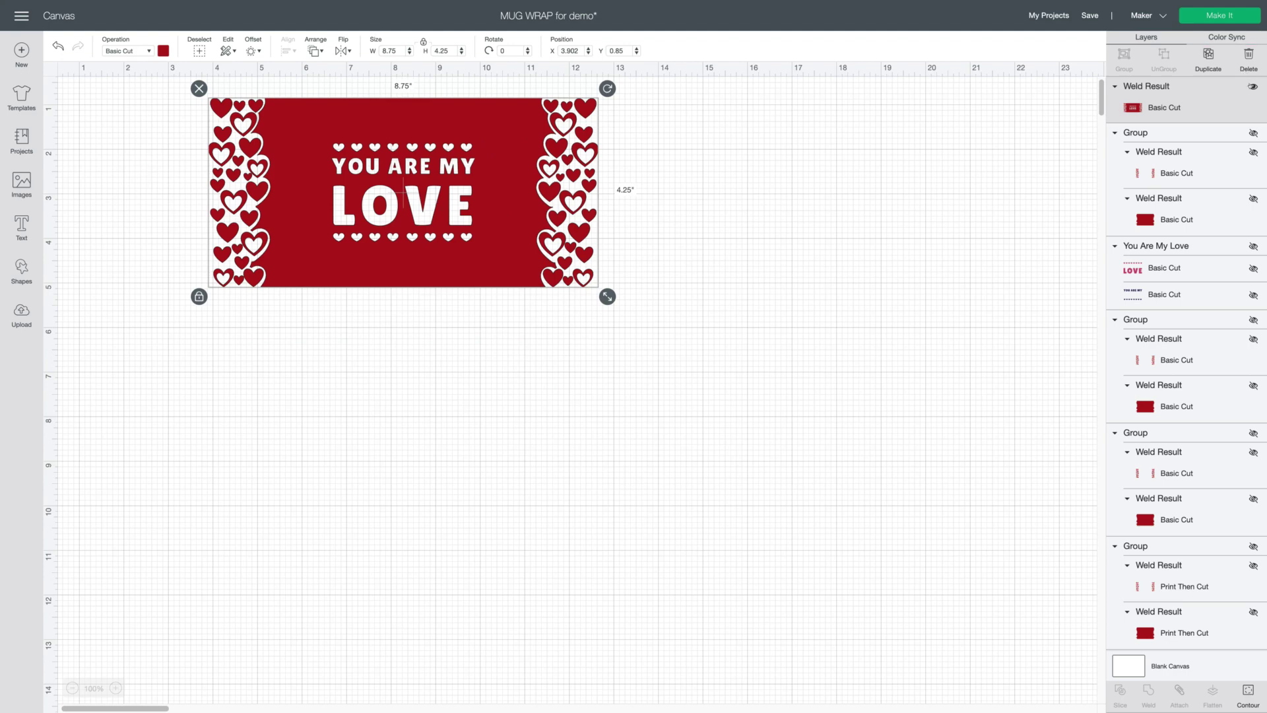
left_click(1253, 87)
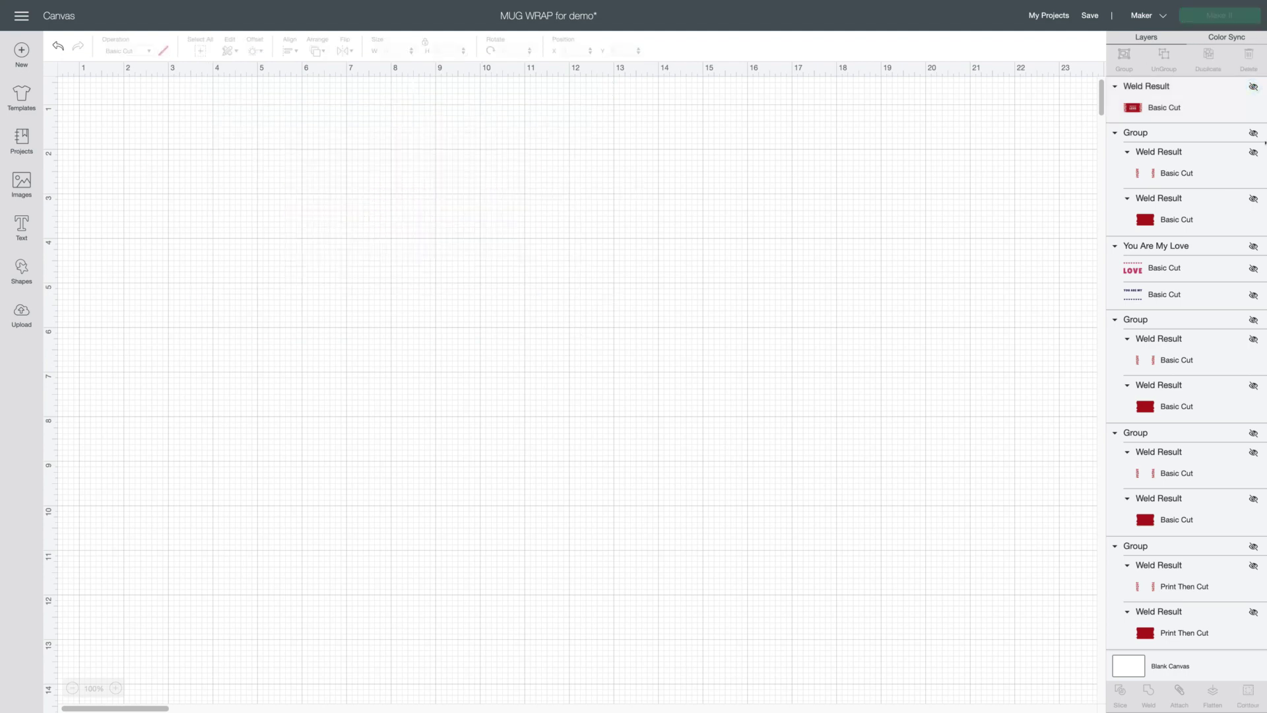
left_click(1252, 132)
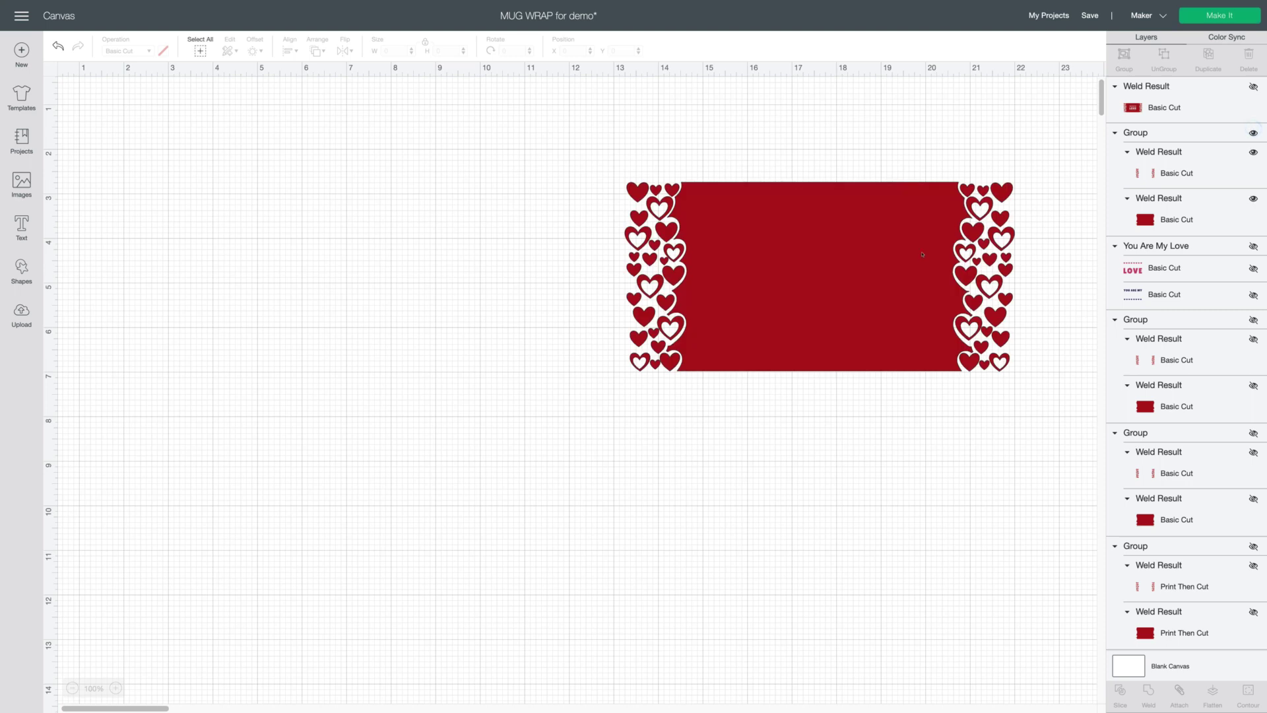
left_click_drag(919, 257, 464, 229)
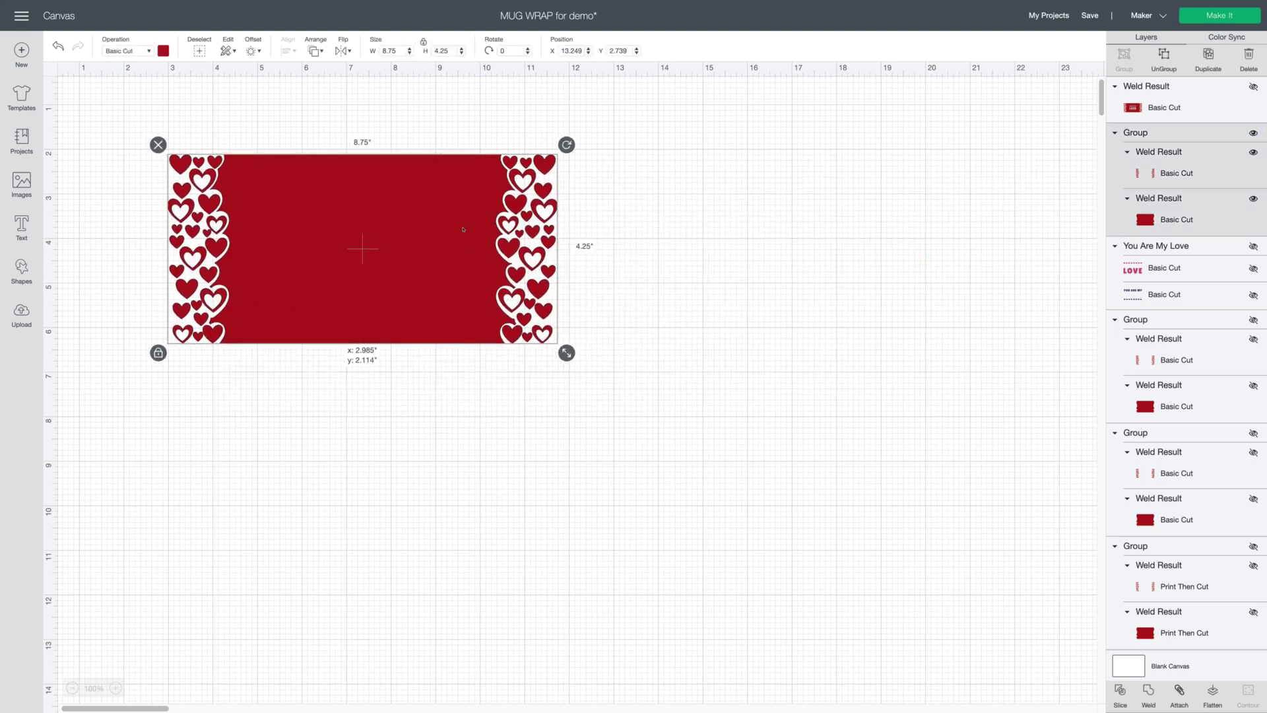
left_click(830, 344)
Place You Are My Love, about 3 × 2 in, on the red wrap with the wrap sent behind.
left_click(1253, 246)
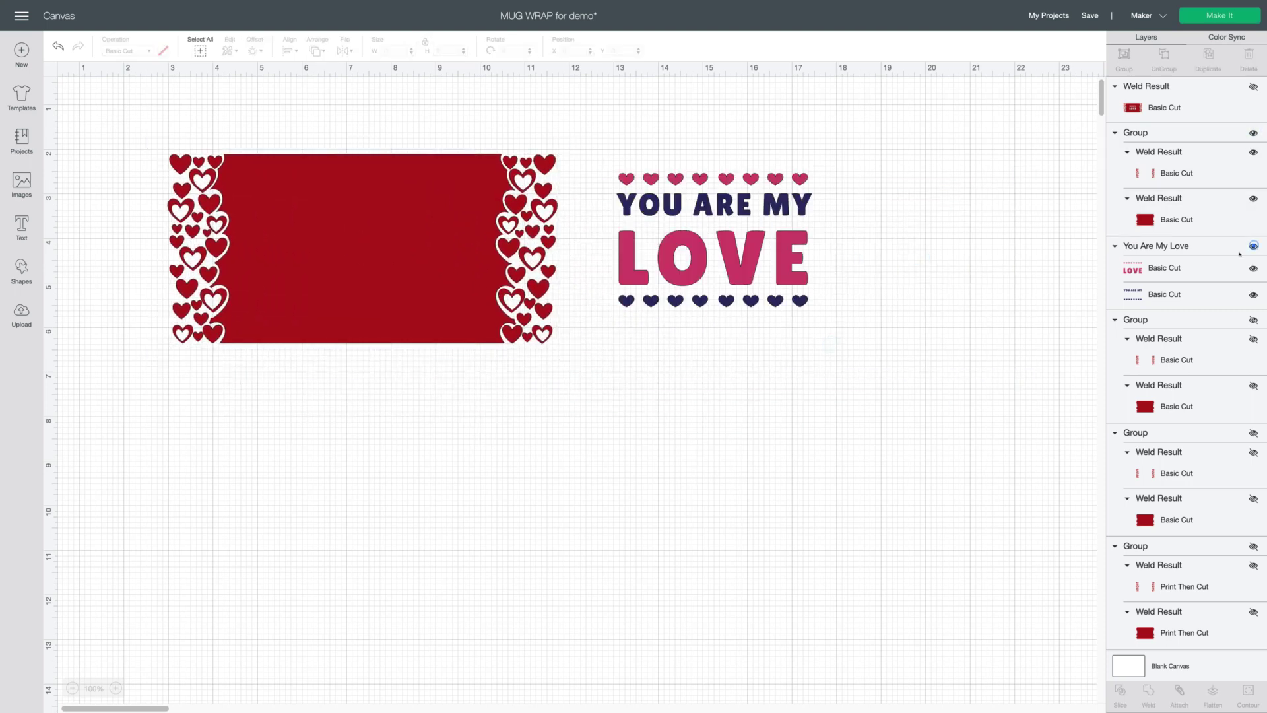
left_click_drag(700, 254, 695, 412)
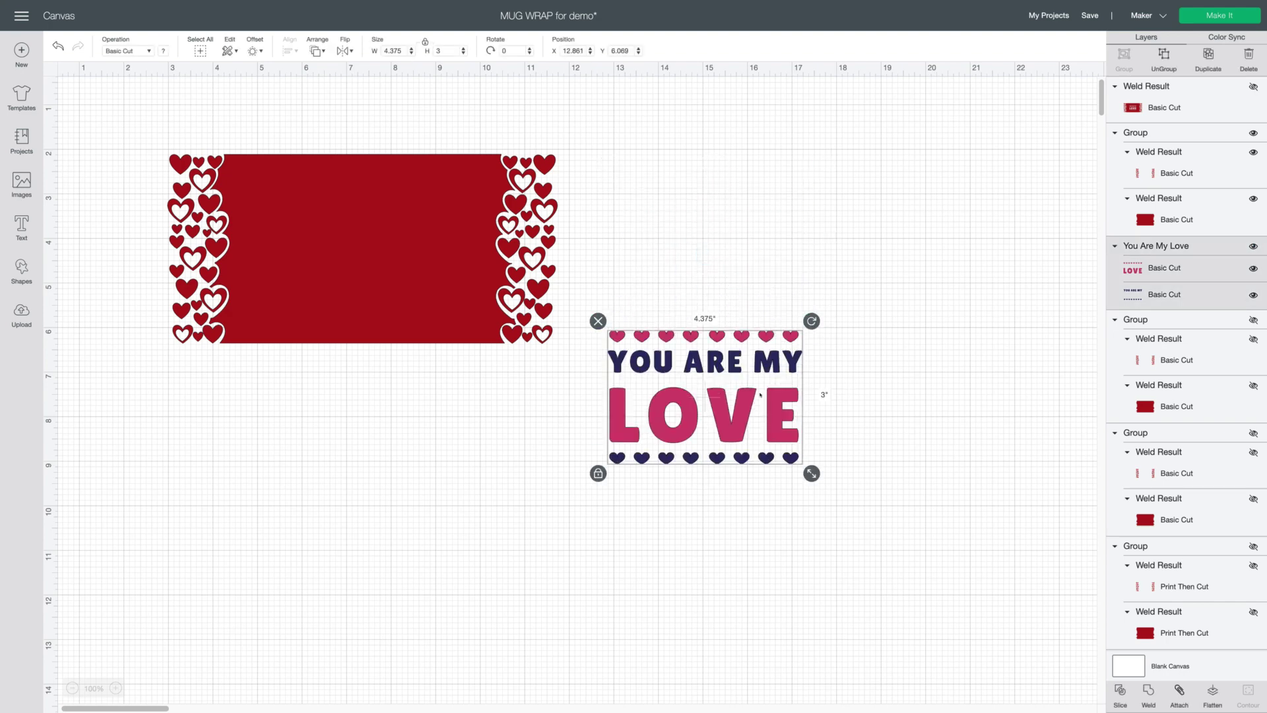
left_click_drag(812, 473, 750, 431)
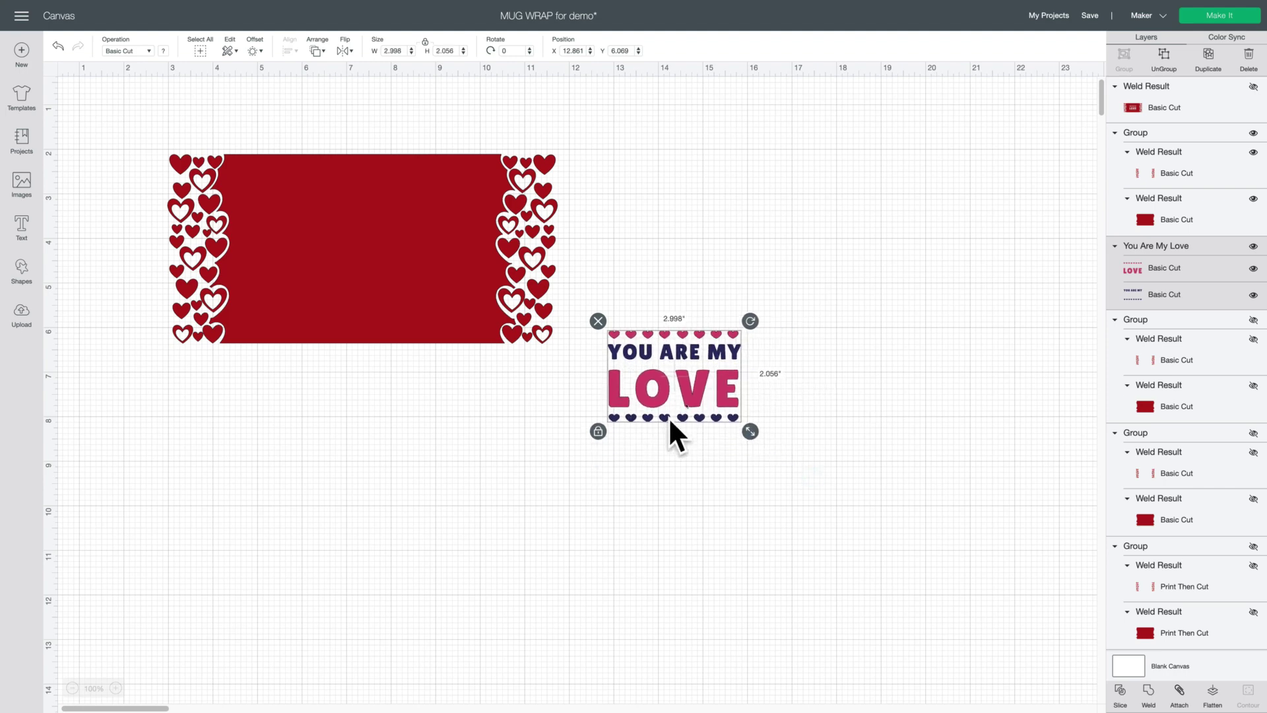
left_click_drag(682, 394, 365, 259)
right_click(495, 329)
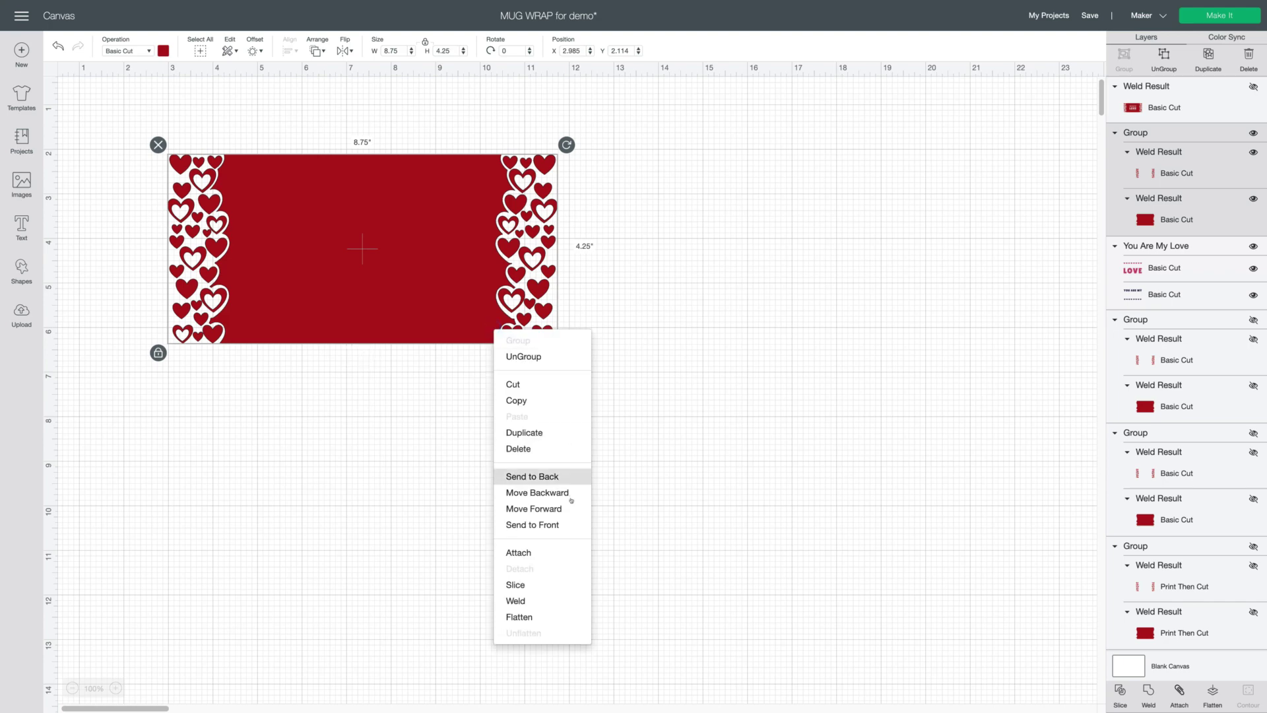
left_click(568, 476)
left_click(656, 441)
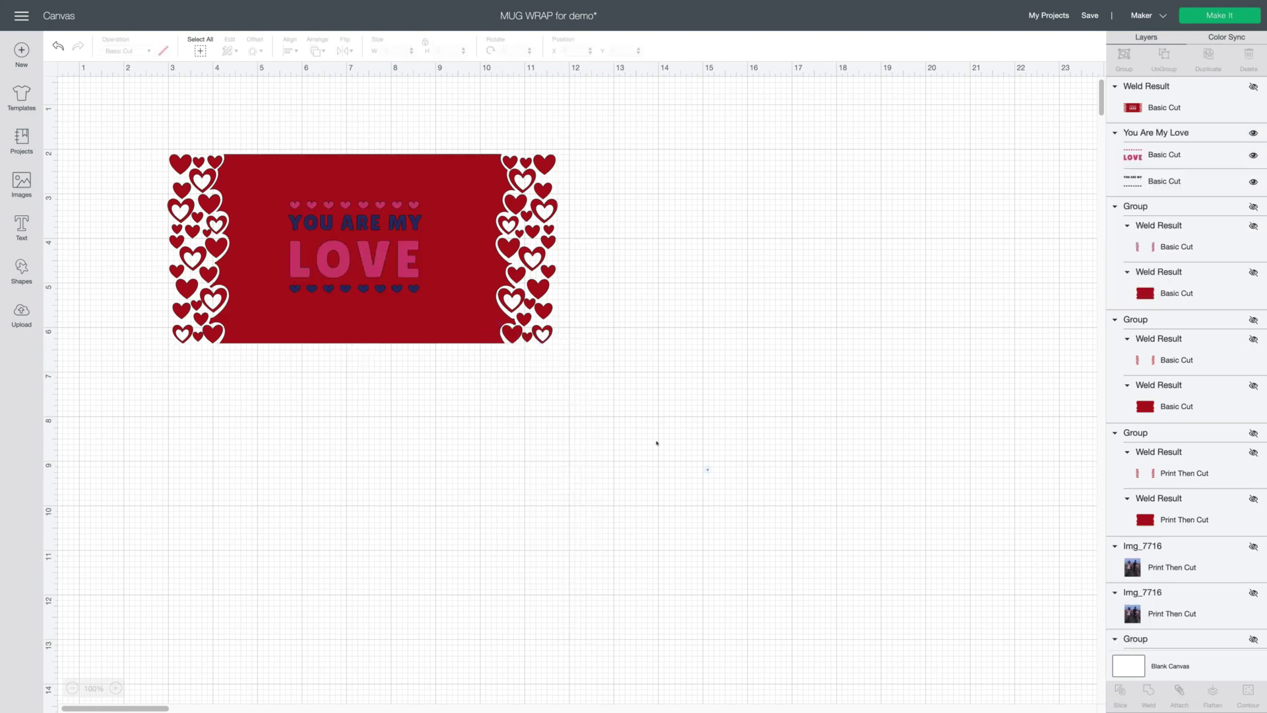
Enlarge You Are My Love to about 3.4 in wide and nudge it left.
left_click(391, 278)
left_click_drag(423, 292, 442, 312)
left_click_drag(366, 269, 362, 268)
left_click(738, 328)
Ungroup the heart wrap and move the heart borders off the red banner to the right.
left_click(532, 294)
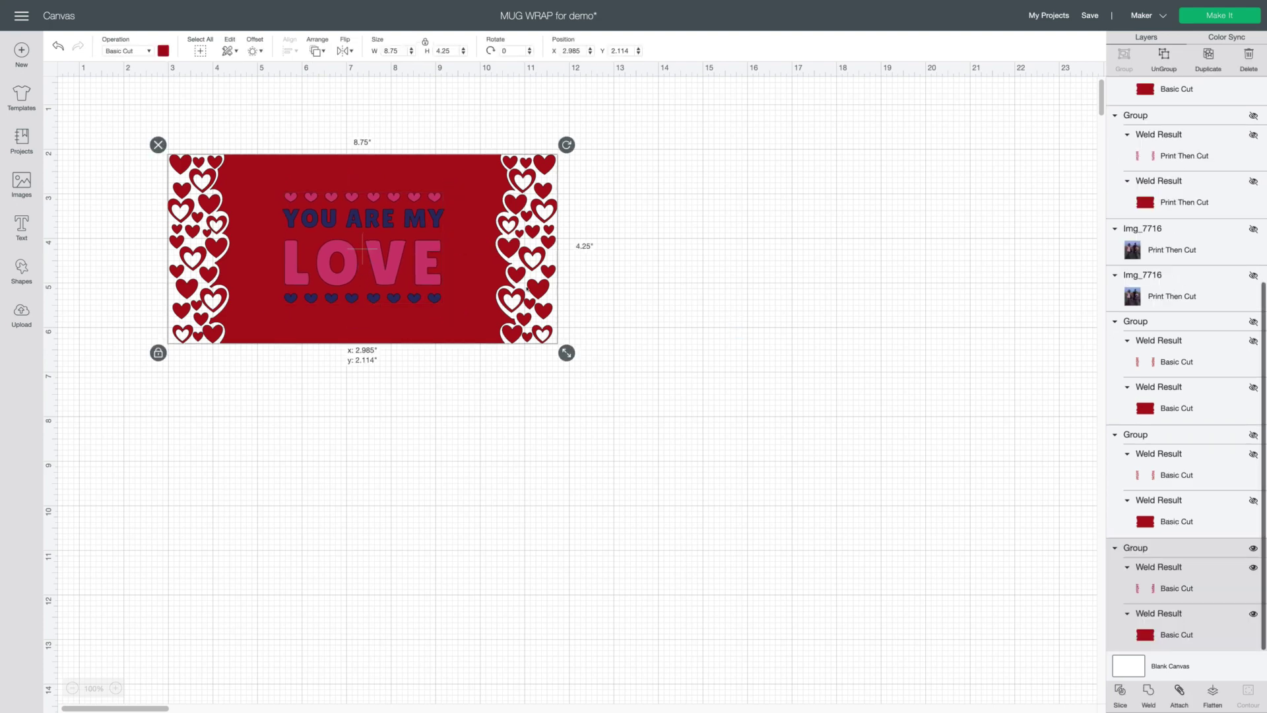
right_click(530, 291)
left_click(610, 326)
right_click(531, 287)
left_click(575, 308)
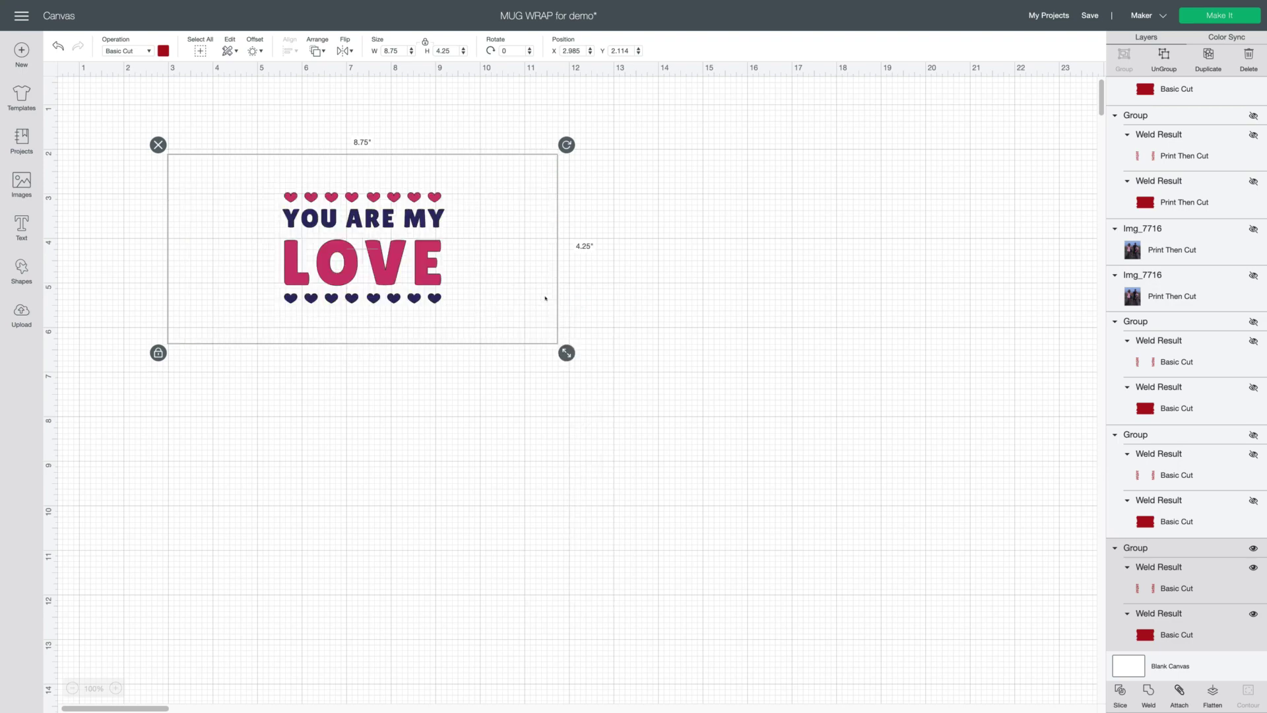
left_click_drag(568, 240, 1058, 209)
left_click(520, 481)
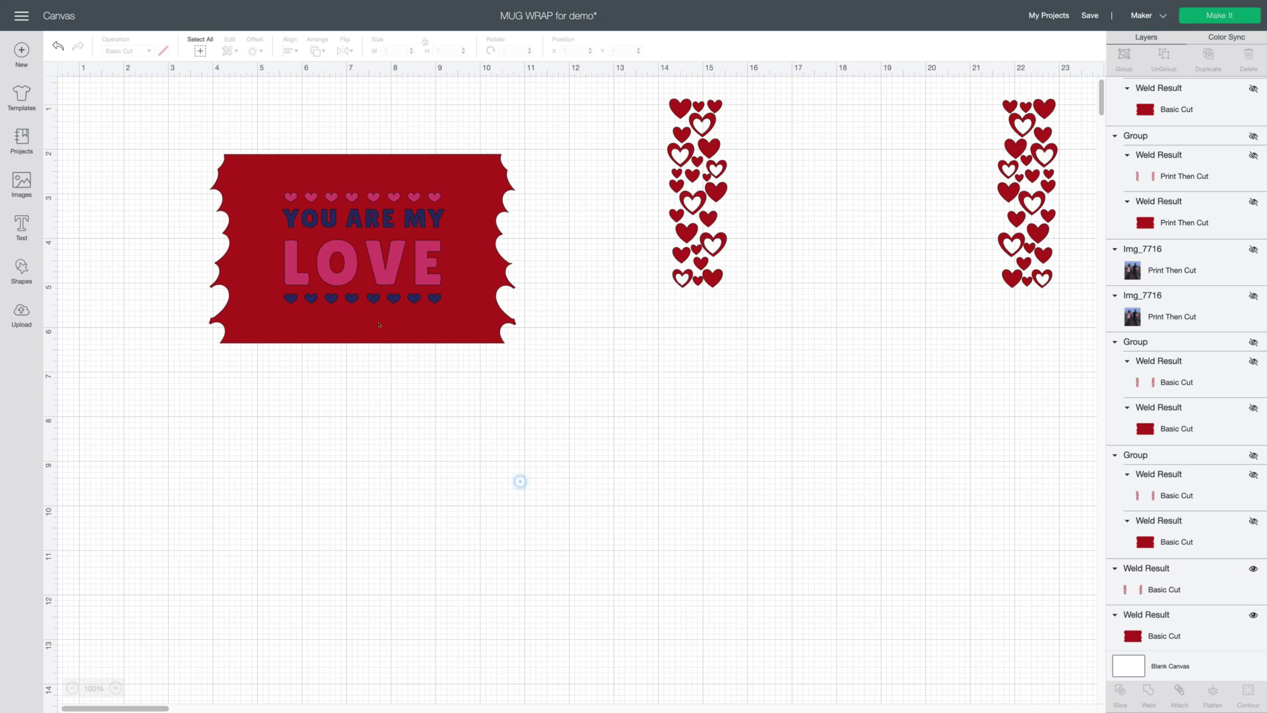
Move You Are My Love off the banner to the lower right and ungroup its wording.
left_click(363, 264)
left_click(554, 299)
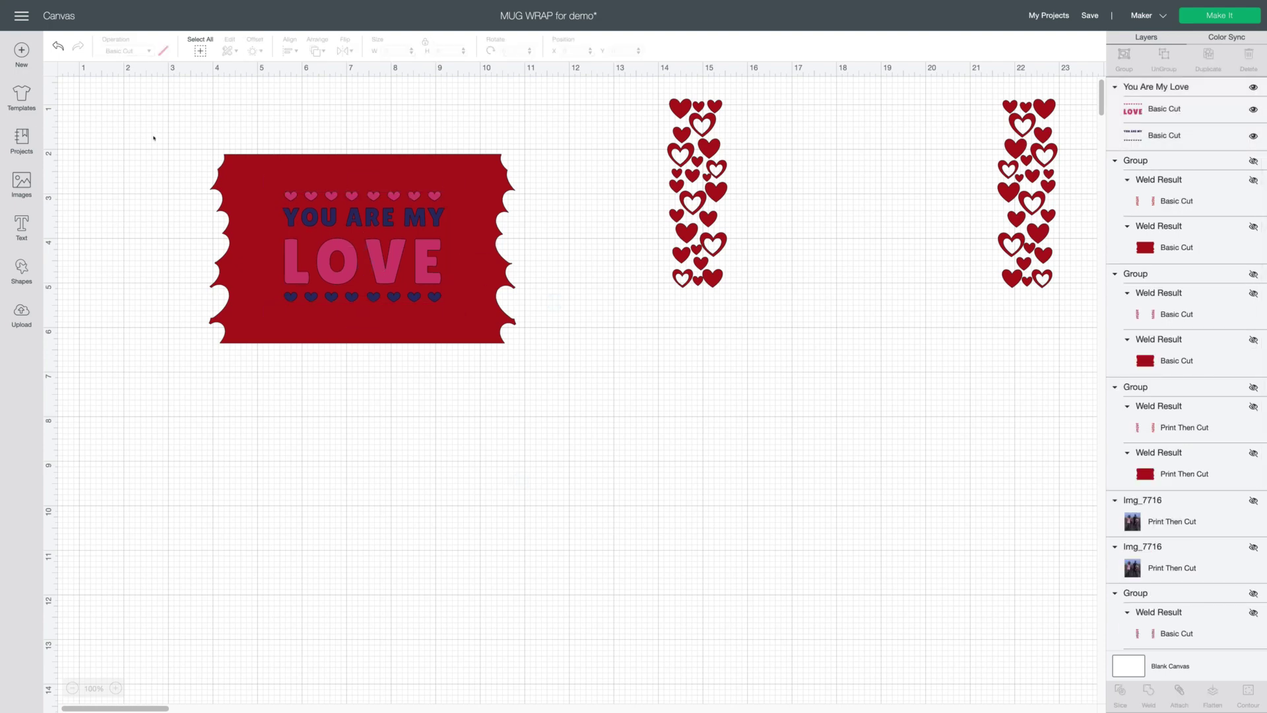
left_click_drag(155, 133, 218, 124)
left_click(365, 249)
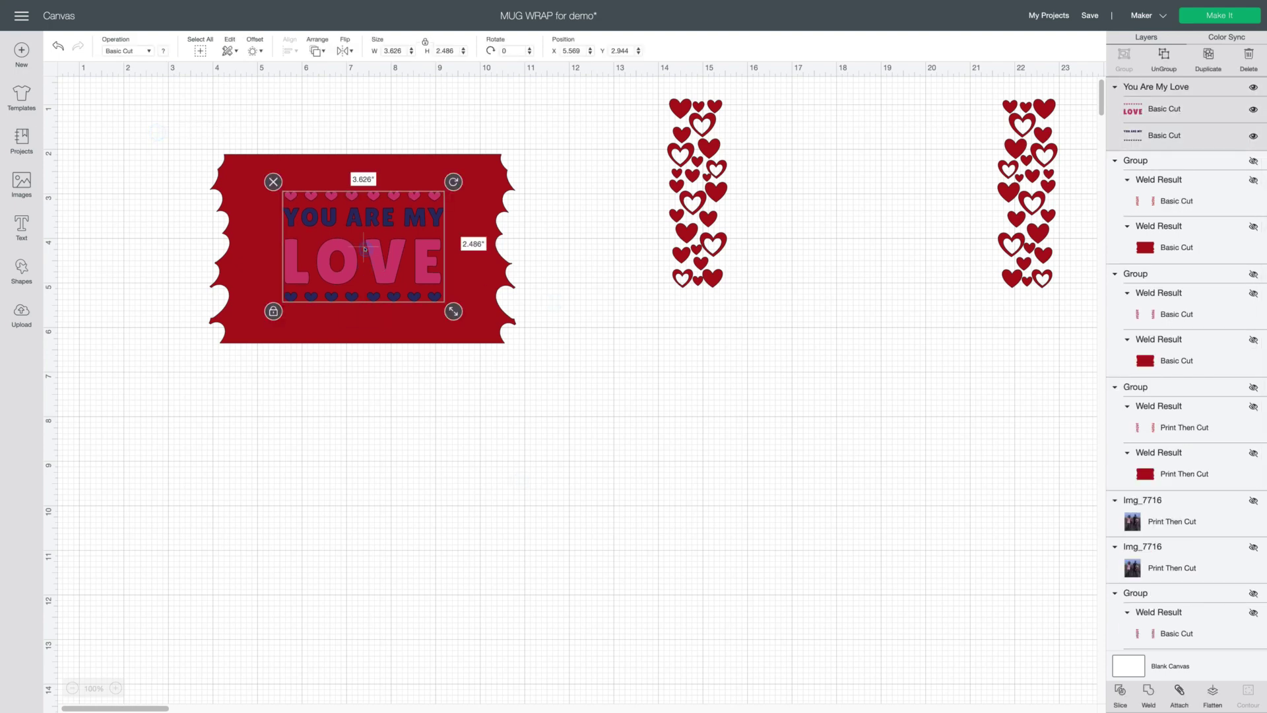
left_click_drag(371, 256, 696, 440)
right_click(692, 438)
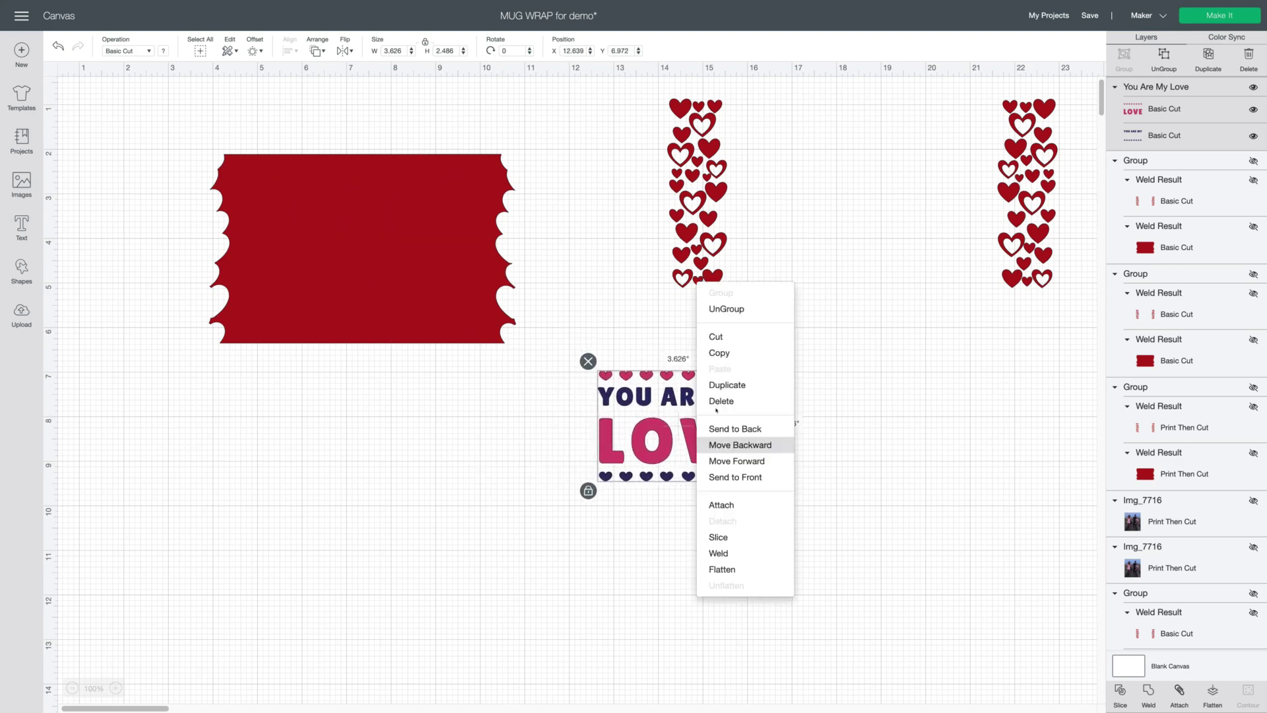
left_click(734, 309)
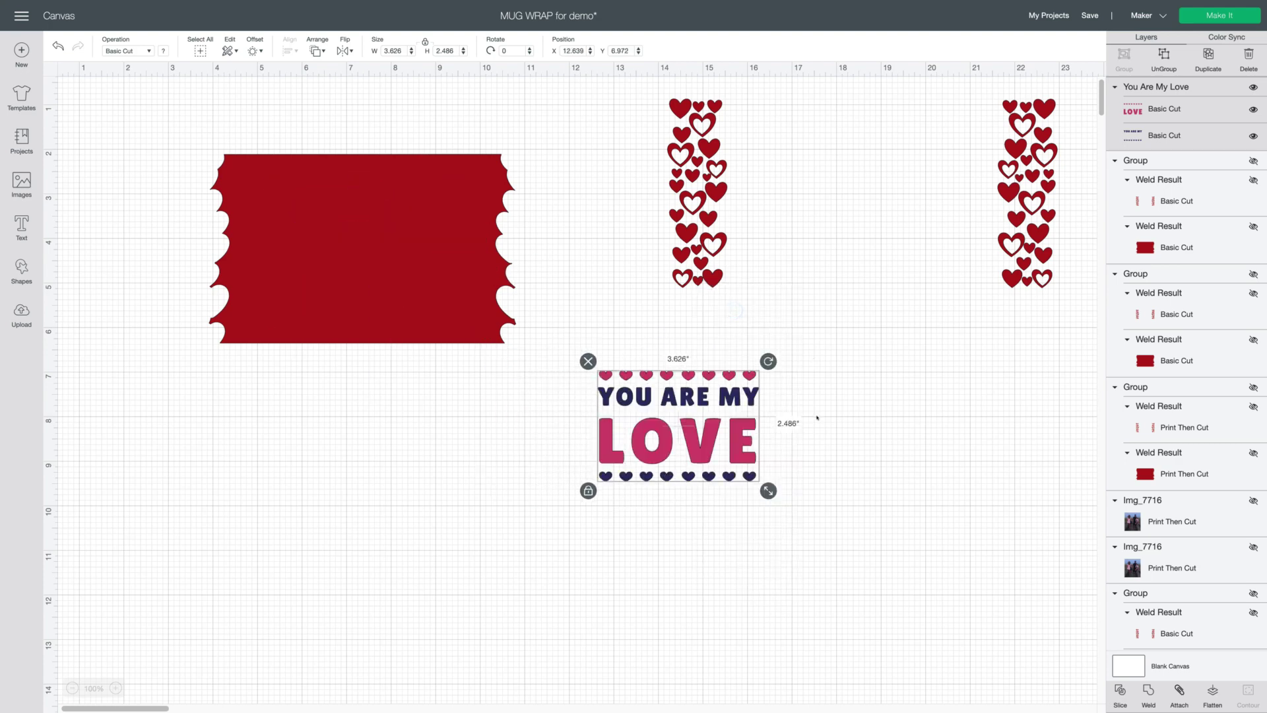
left_click(818, 416)
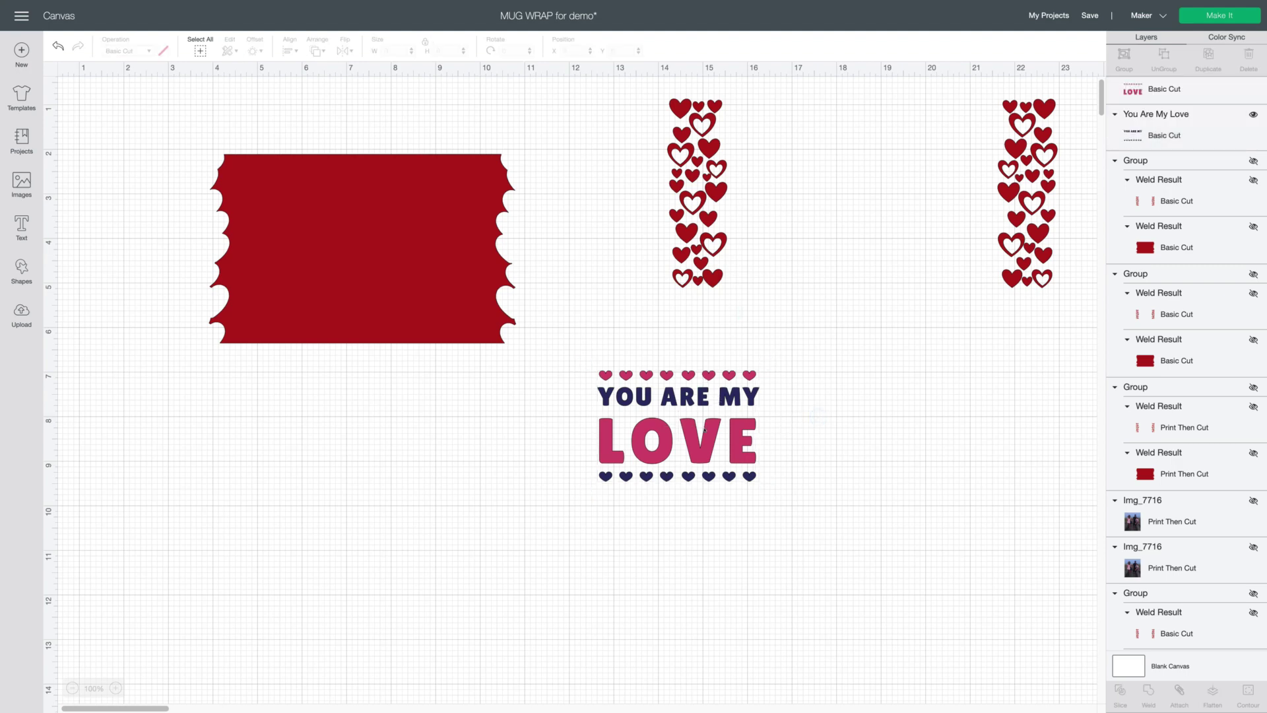
Centre the pink LOVE horizontally on the red banner, moving YOU ARE MY and navy hearts aside.
left_click_drag(703, 430, 390, 262)
left_click_drag(192, 121, 532, 400)
left_click(288, 51)
left_click(311, 179)
left_click_drag(660, 398, 800, 368)
left_click_drag(382, 276, 384, 268)
left_click(561, 270)
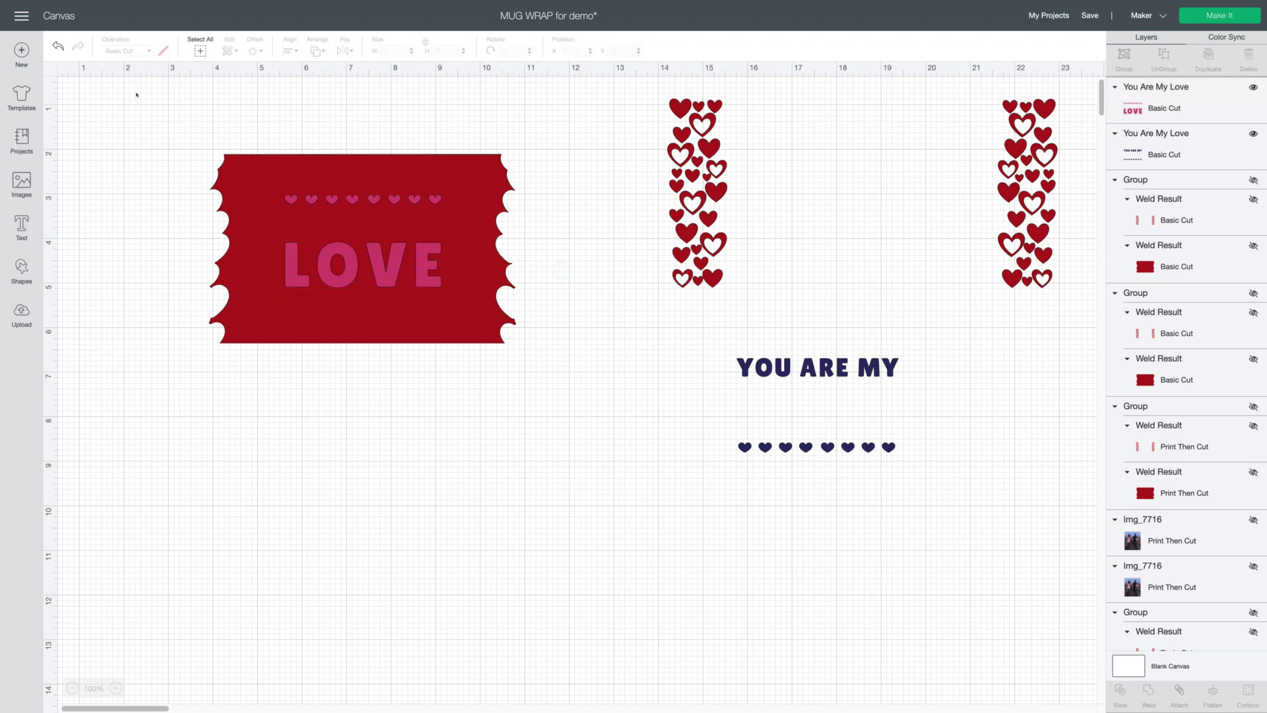
left_click_drag(153, 111, 560, 396)
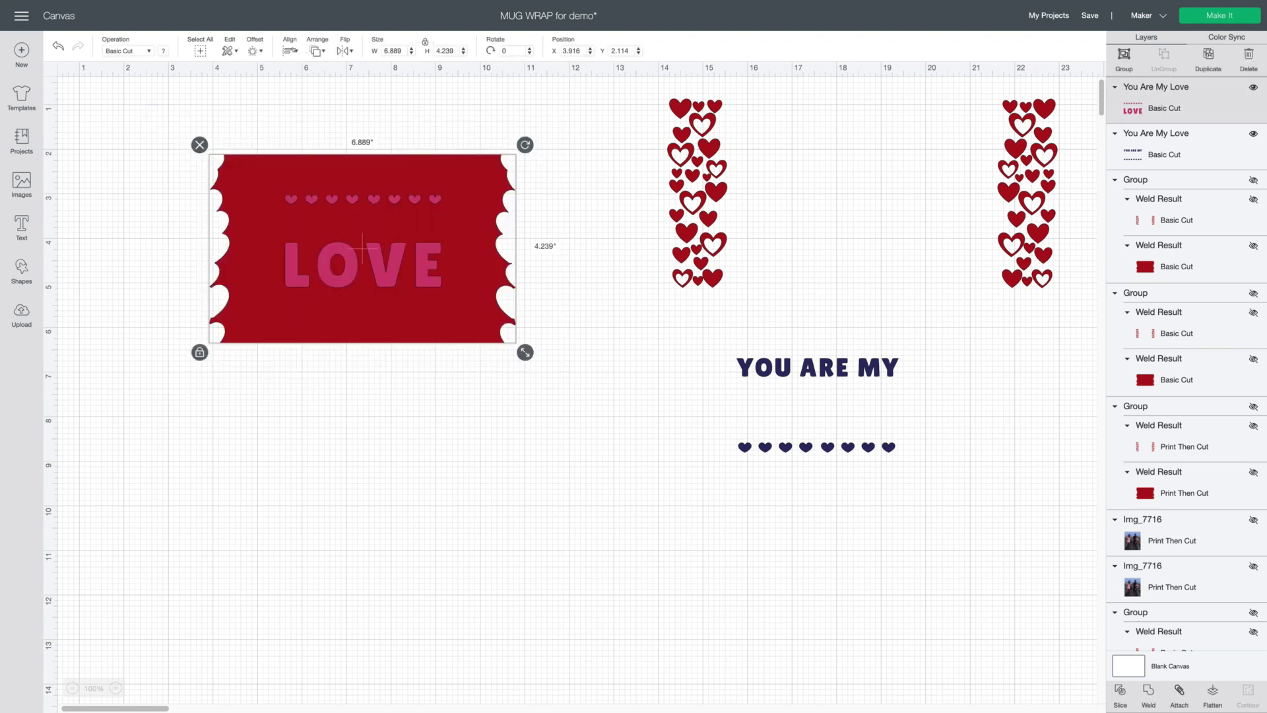
left_click(291, 51)
left_click(364, 103)
Slice LOVE out of the red banner and move the pink LOVE piece below it.
right_click(337, 280)
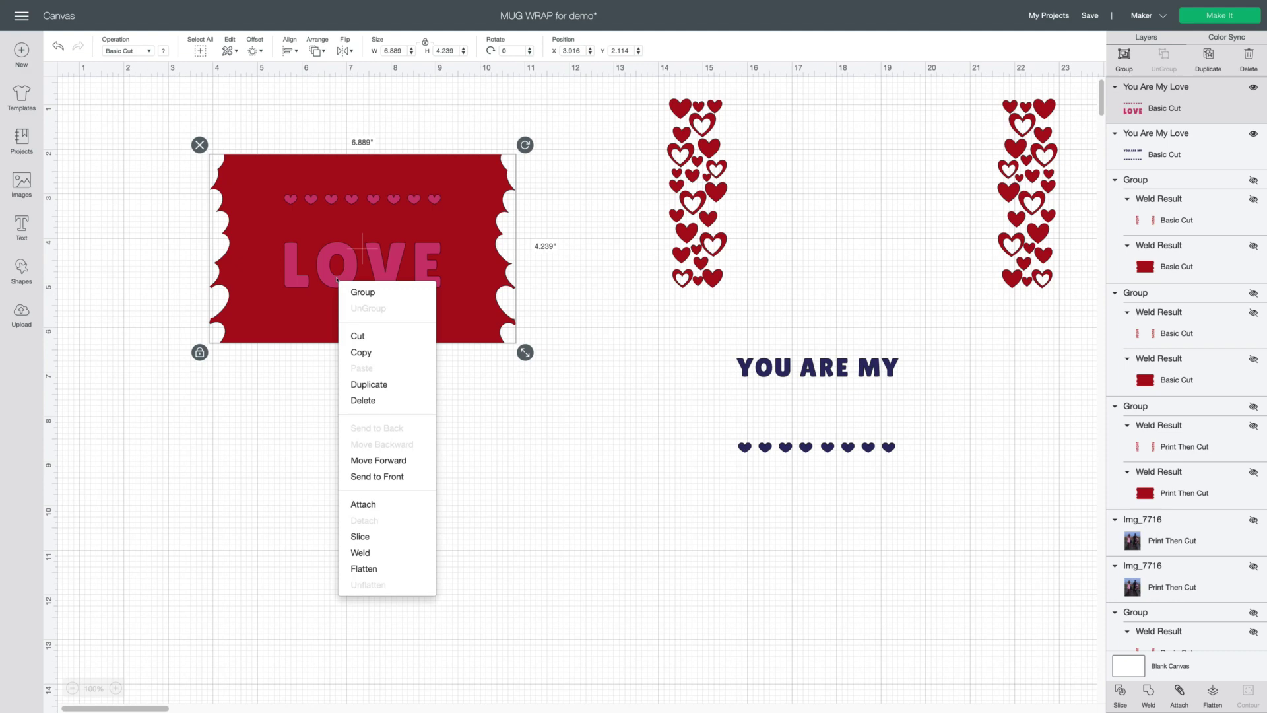
left_click(389, 540)
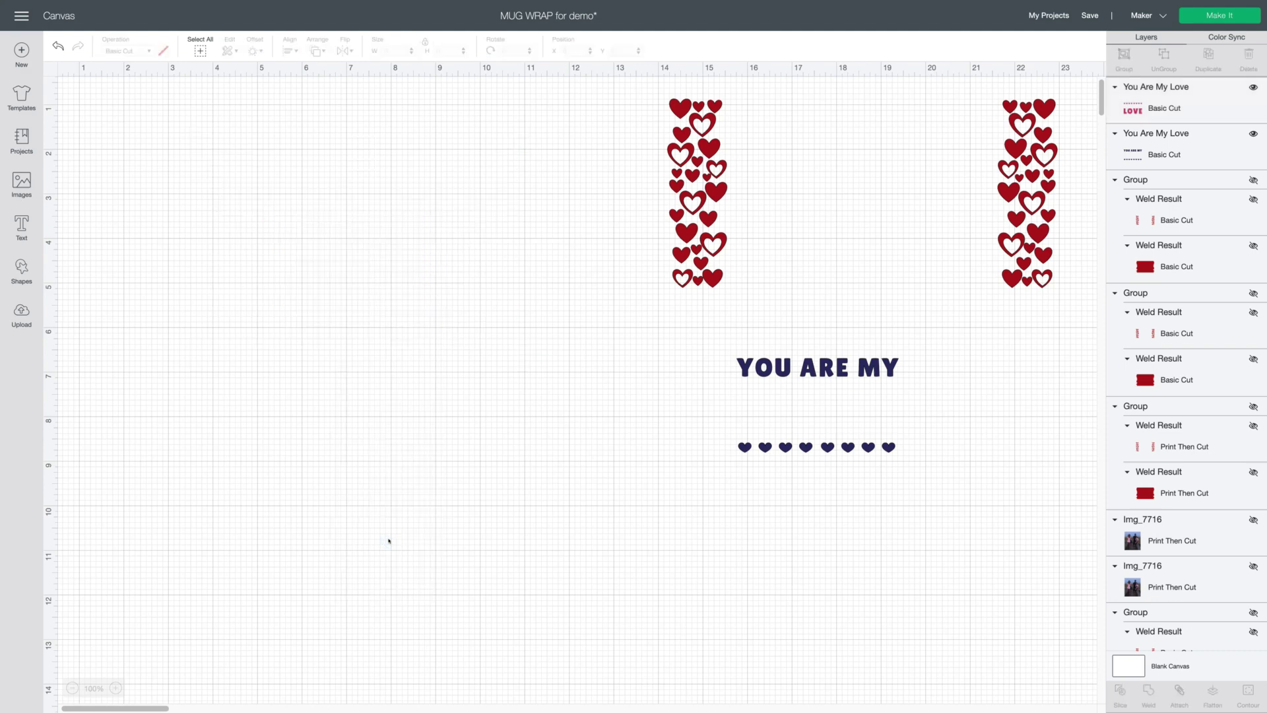
left_click(387, 280)
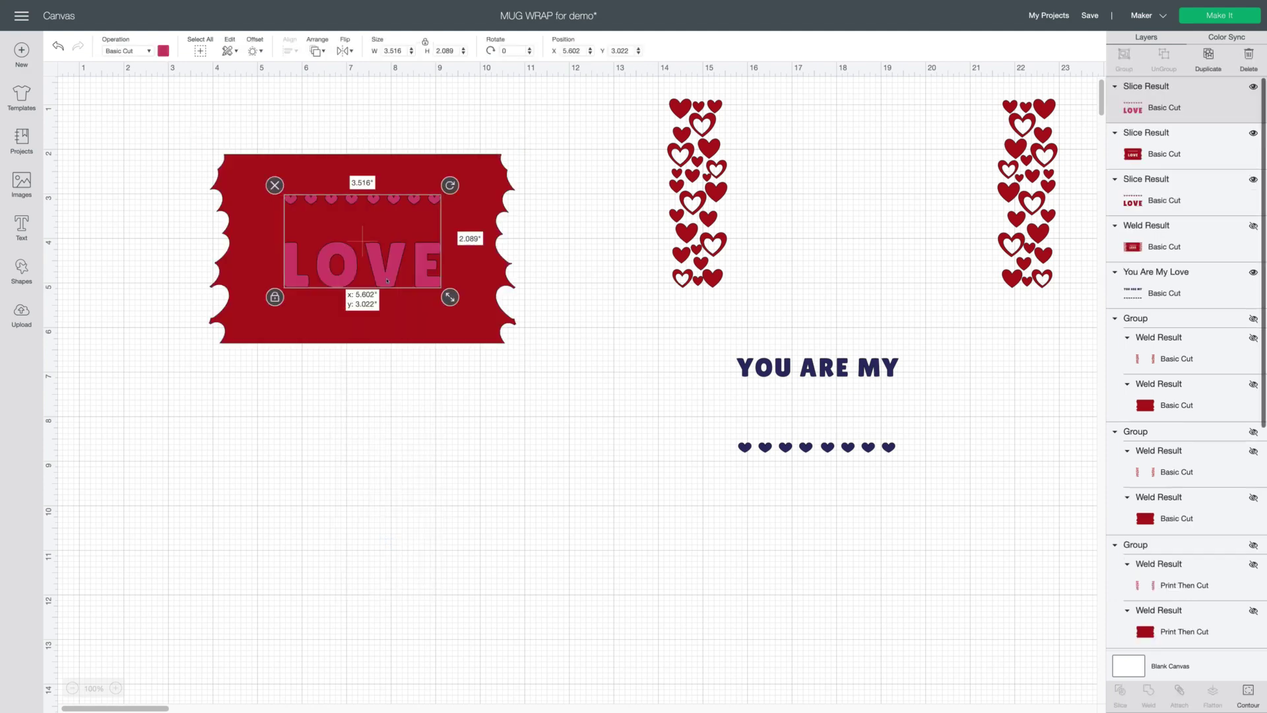
left_click_drag(387, 280, 765, 573)
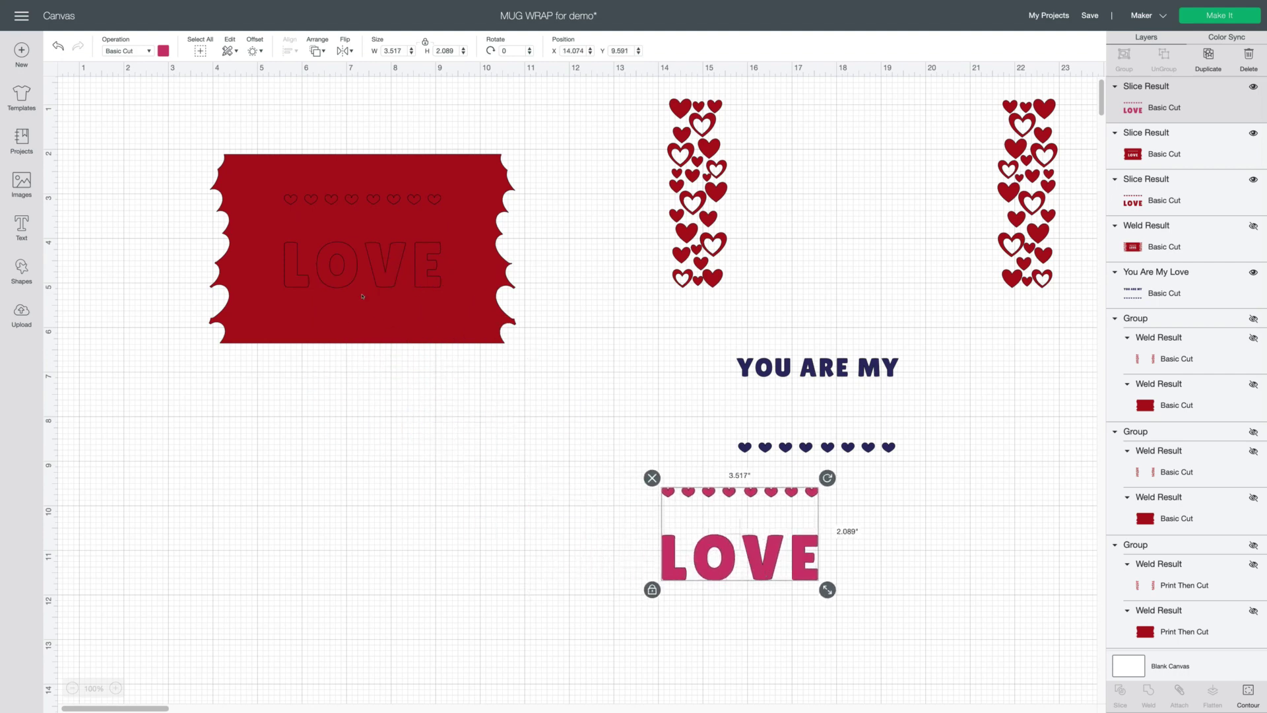
Delete the leftover red LOVE piece and bring YOU ARE MY onto the restored banner.
left_click(391, 277)
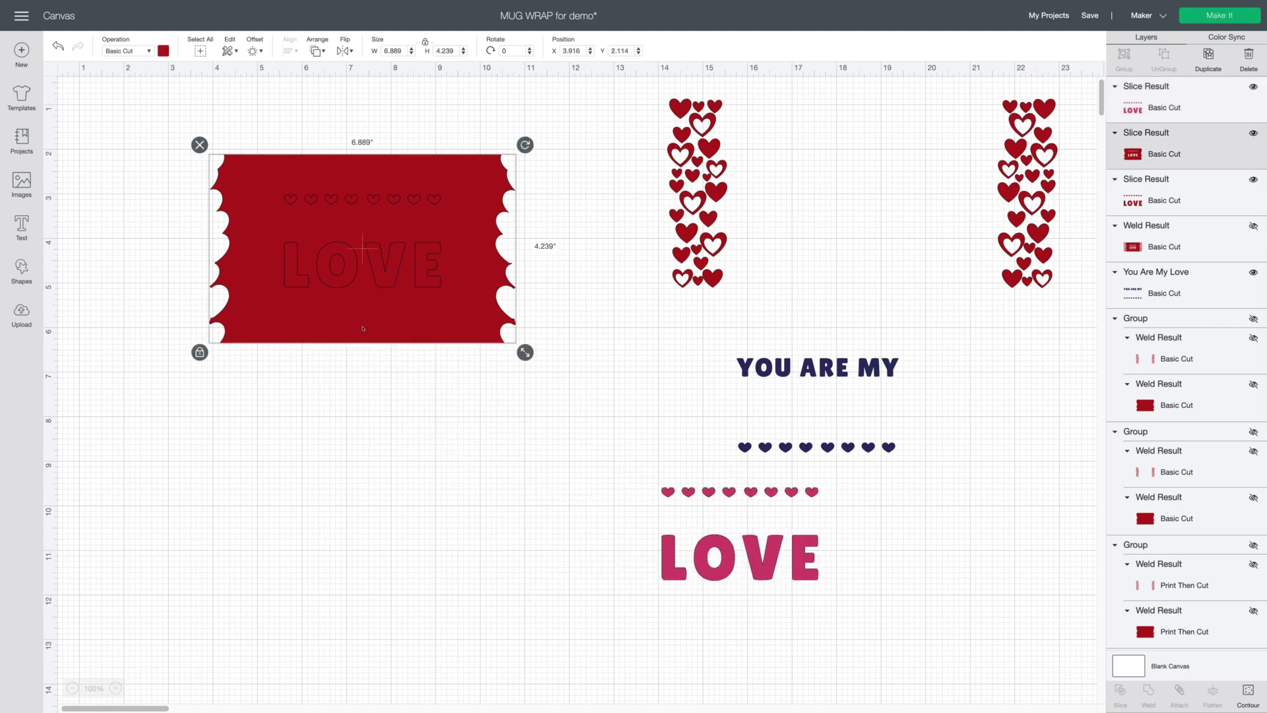
left_click_drag(390, 278, 390, 433)
left_click(389, 263)
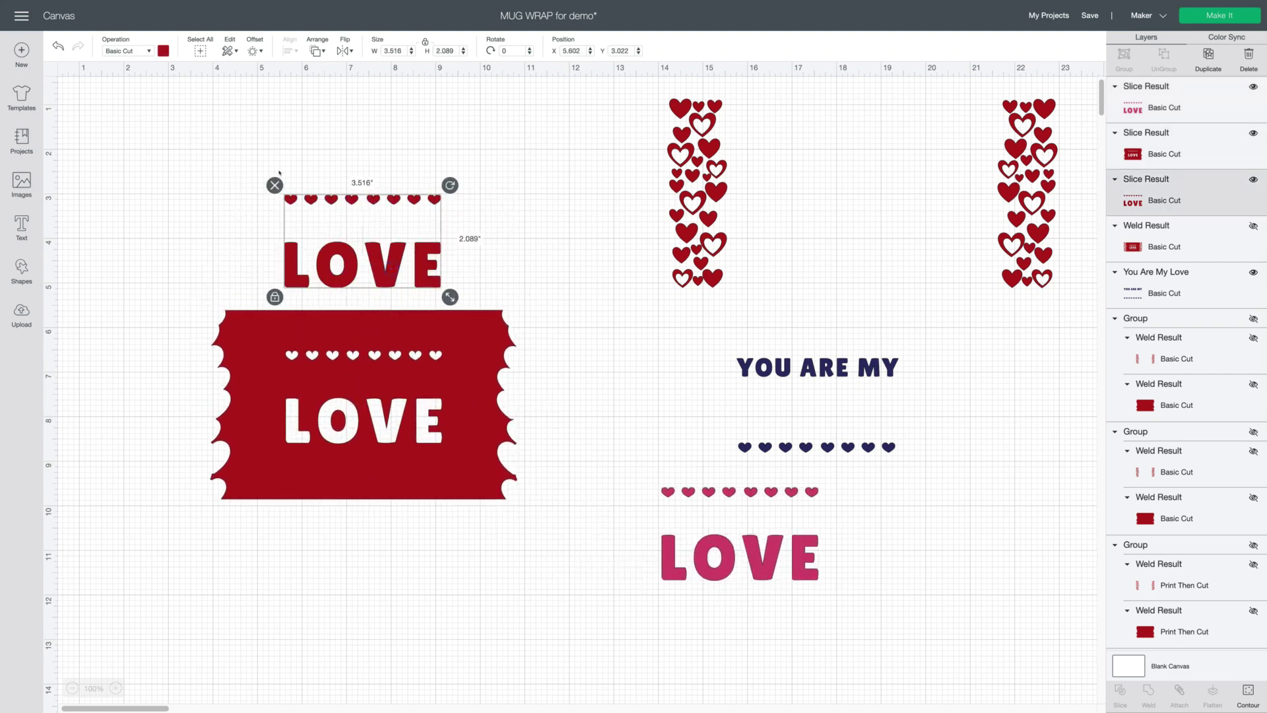
left_click(274, 185)
left_click_drag(441, 407, 429, 253)
left_click_drag(877, 372, 403, 226)
Send the red ticket behind the text and centre YOU ARE MY horizontally on it.
left_click(445, 337)
right_click(445, 338)
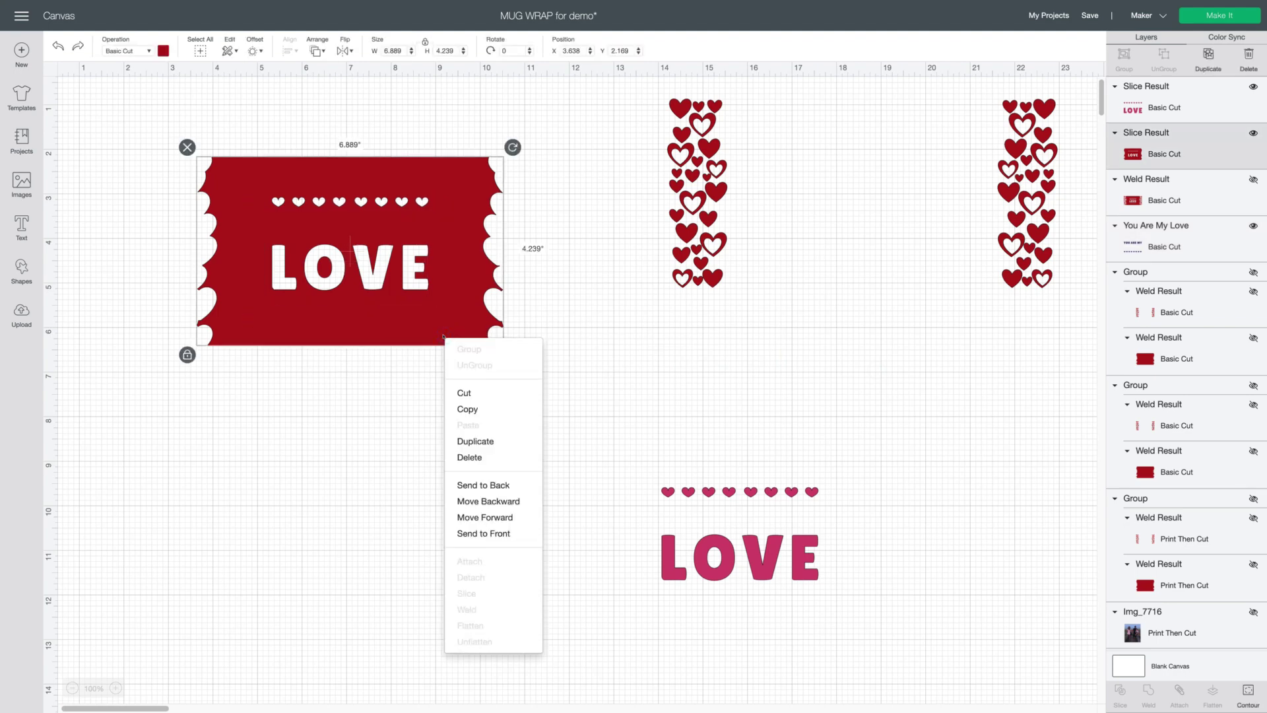
left_click(522, 485)
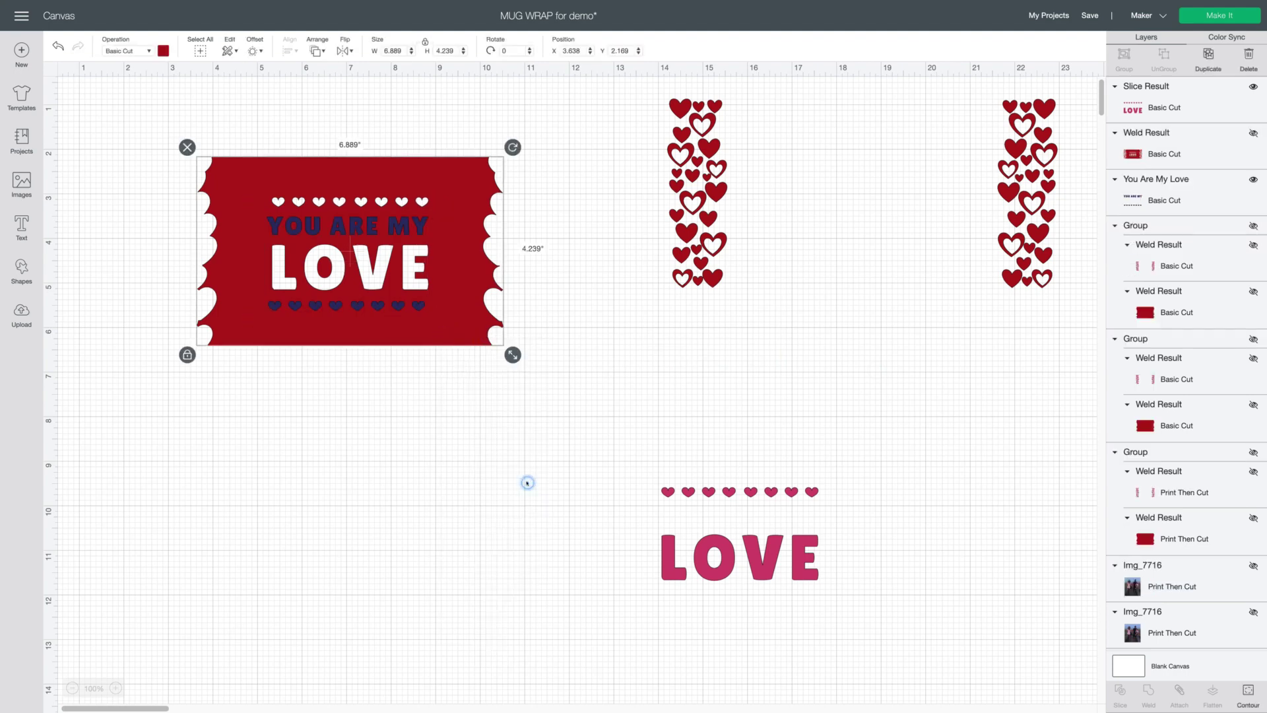
left_click(339, 228)
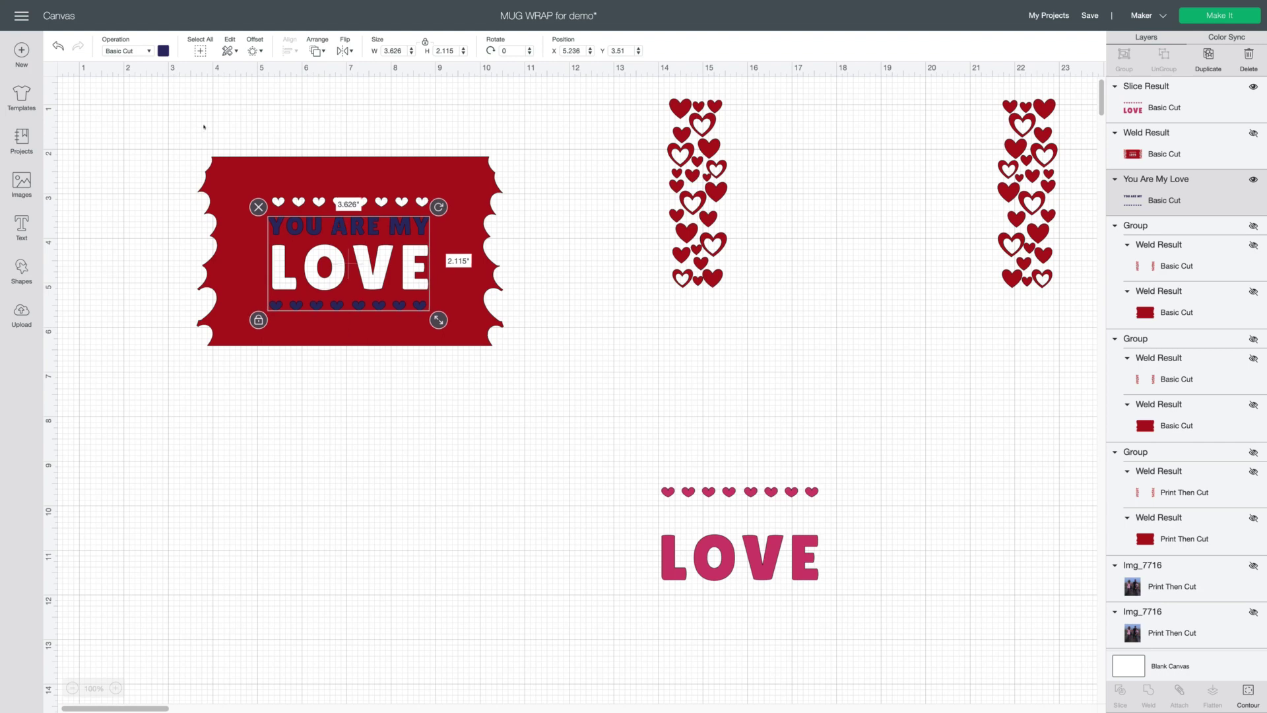
left_click_drag(171, 126, 553, 396)
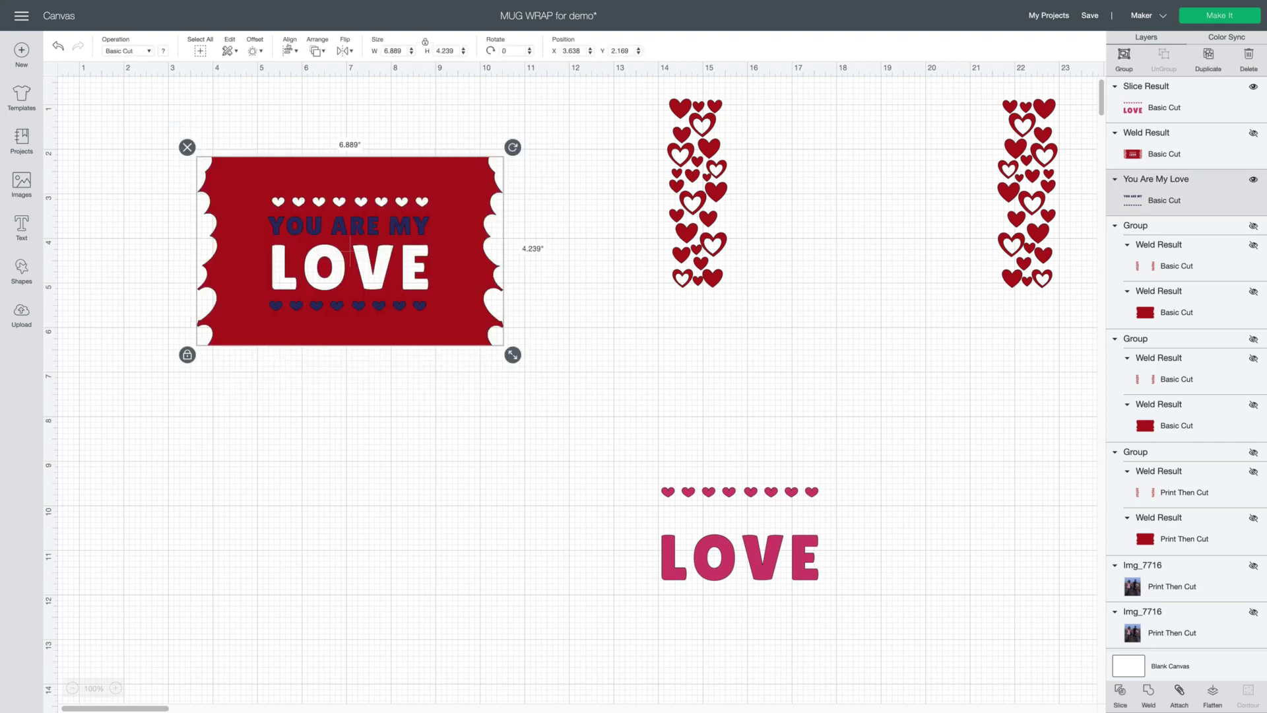
left_click(289, 50)
left_click(380, 101)
Slice YOU ARE MY out of the ticket and delete the leftover red piece.
right_click(417, 330)
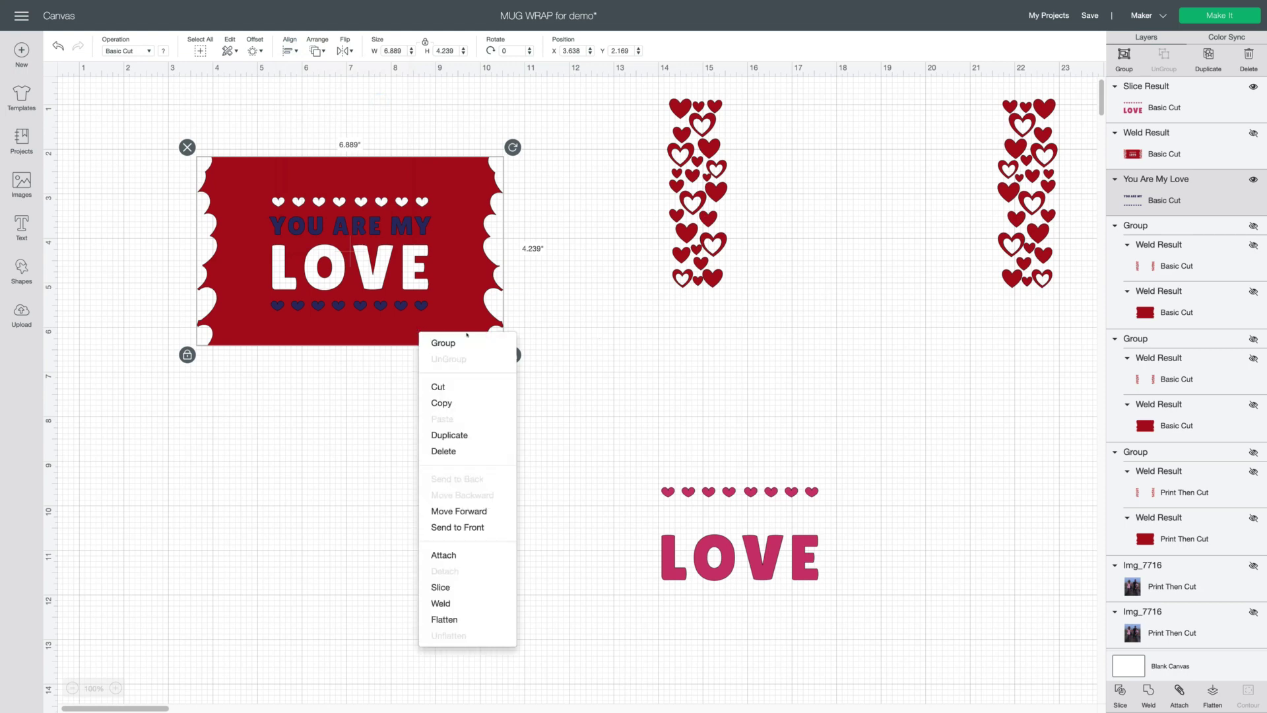
left_click(491, 580)
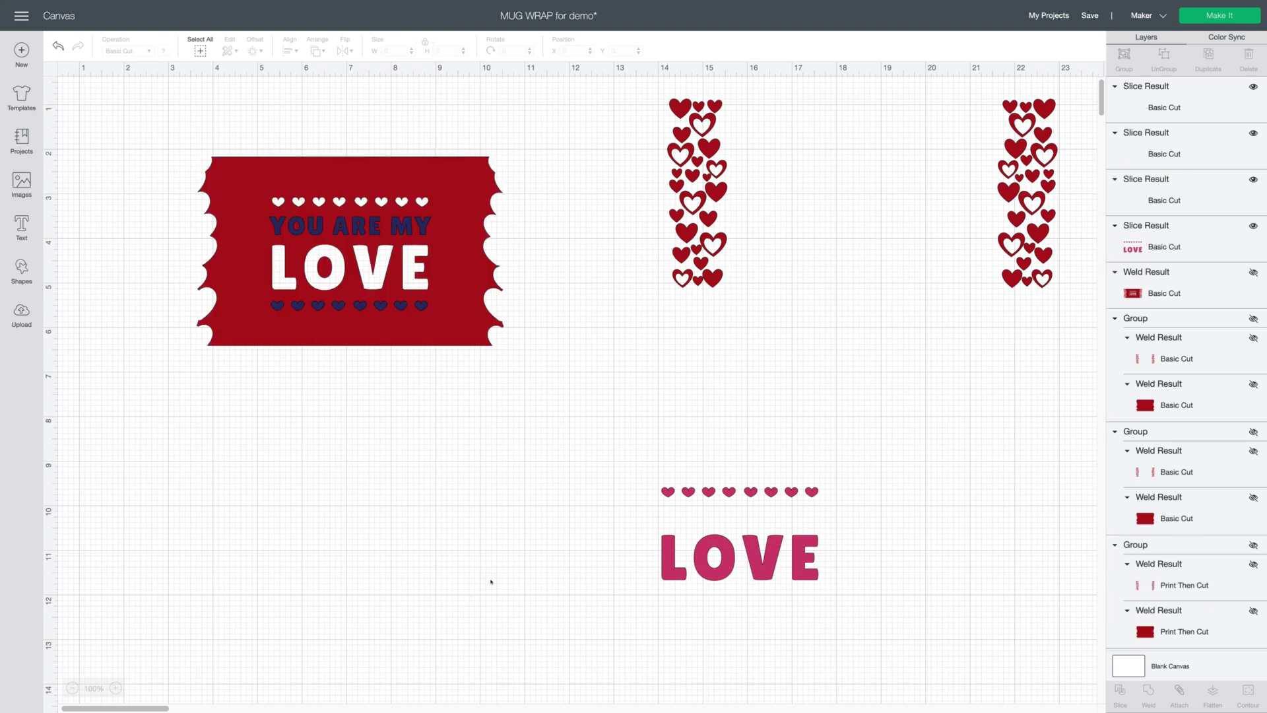
left_click_drag(421, 309, 825, 449)
left_click_drag(472, 290, 508, 354)
left_click(367, 232)
left_click(261, 206)
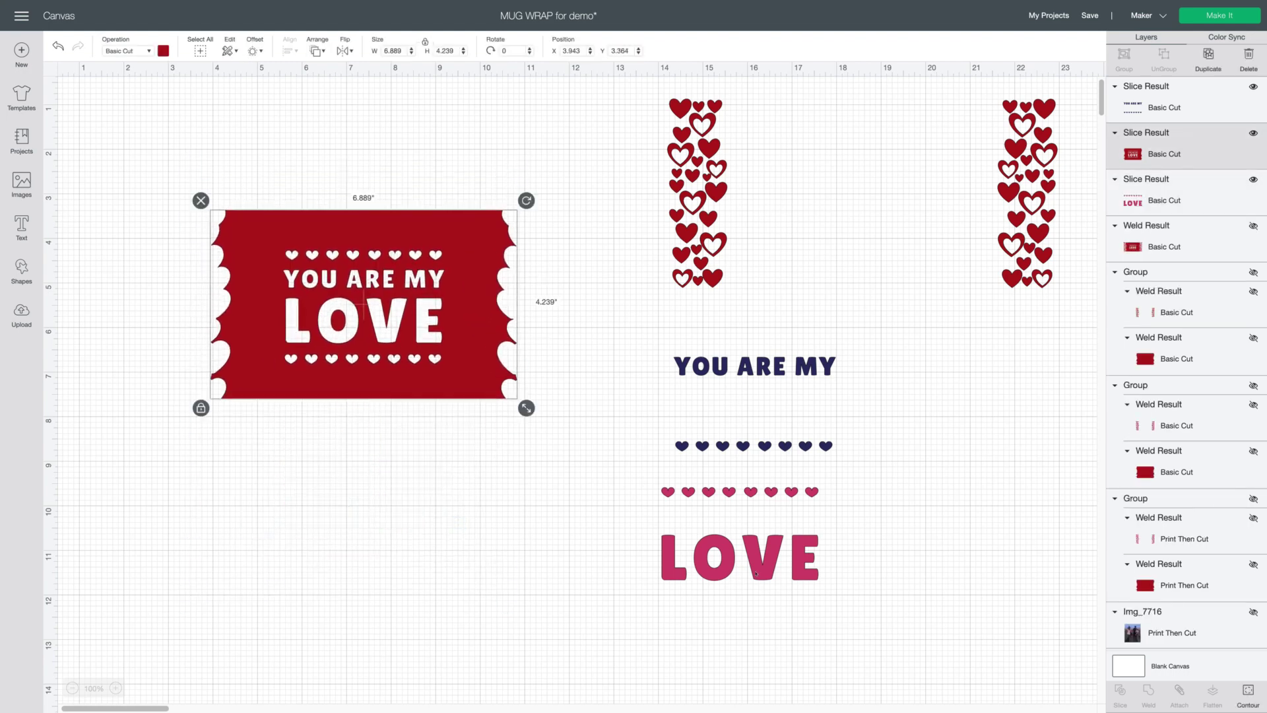
Place the pink LOVE, the navy YOU ARE MY with hearts, and the heart columns onto the ticket.
left_click_drag(759, 573, 384, 333)
left_click_drag(770, 370, 380, 280)
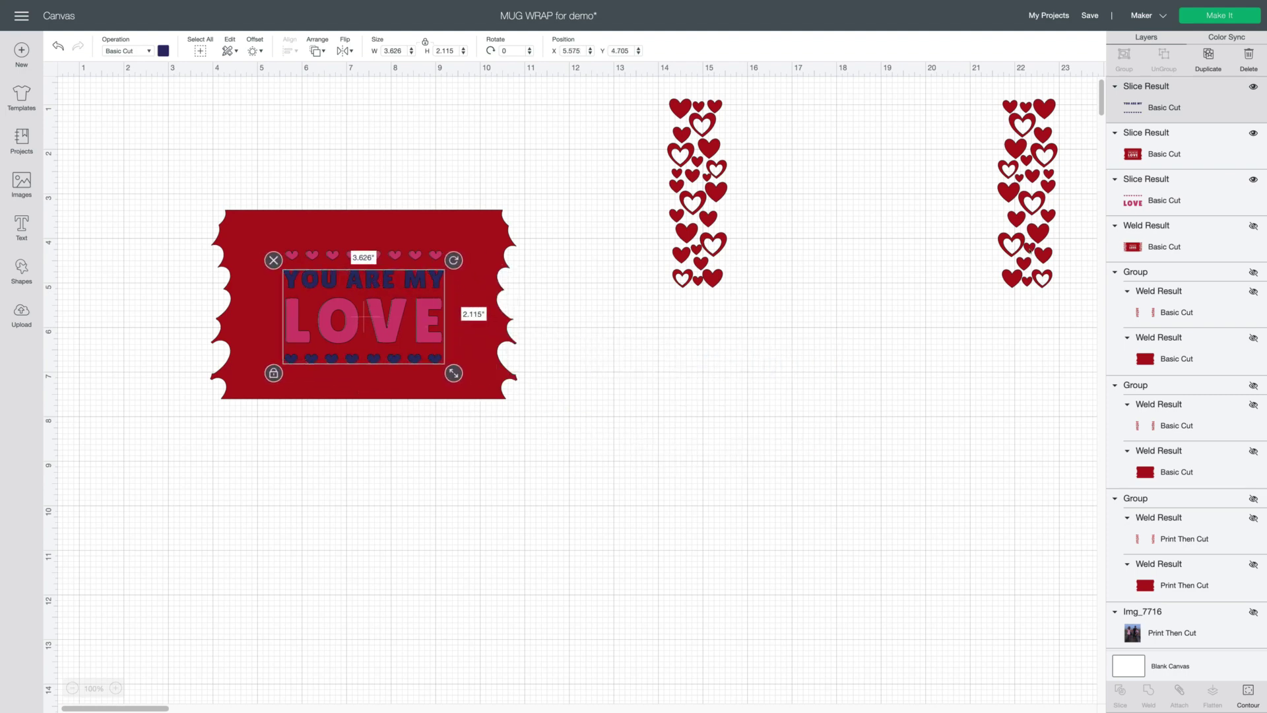
left_click_drag(860, 195, 363, 305)
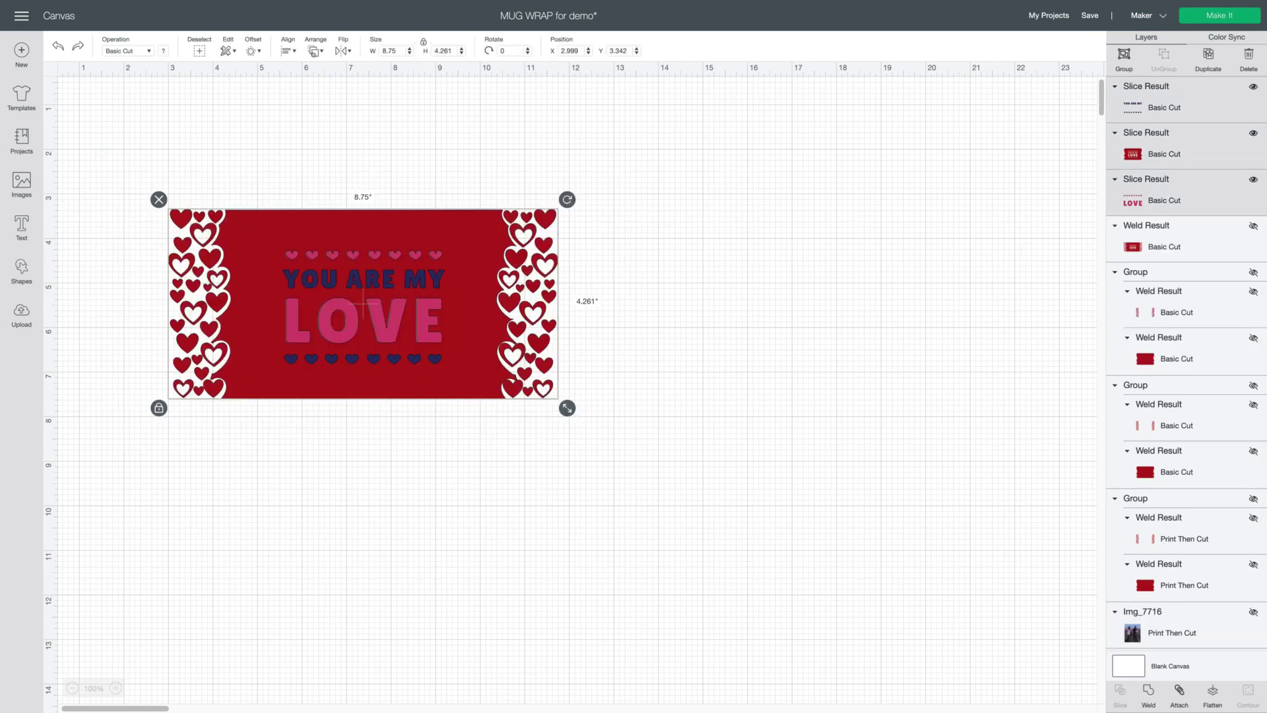
Center the pieces horizontally and attach the ticket and heart columns together.
left_click(288, 50)
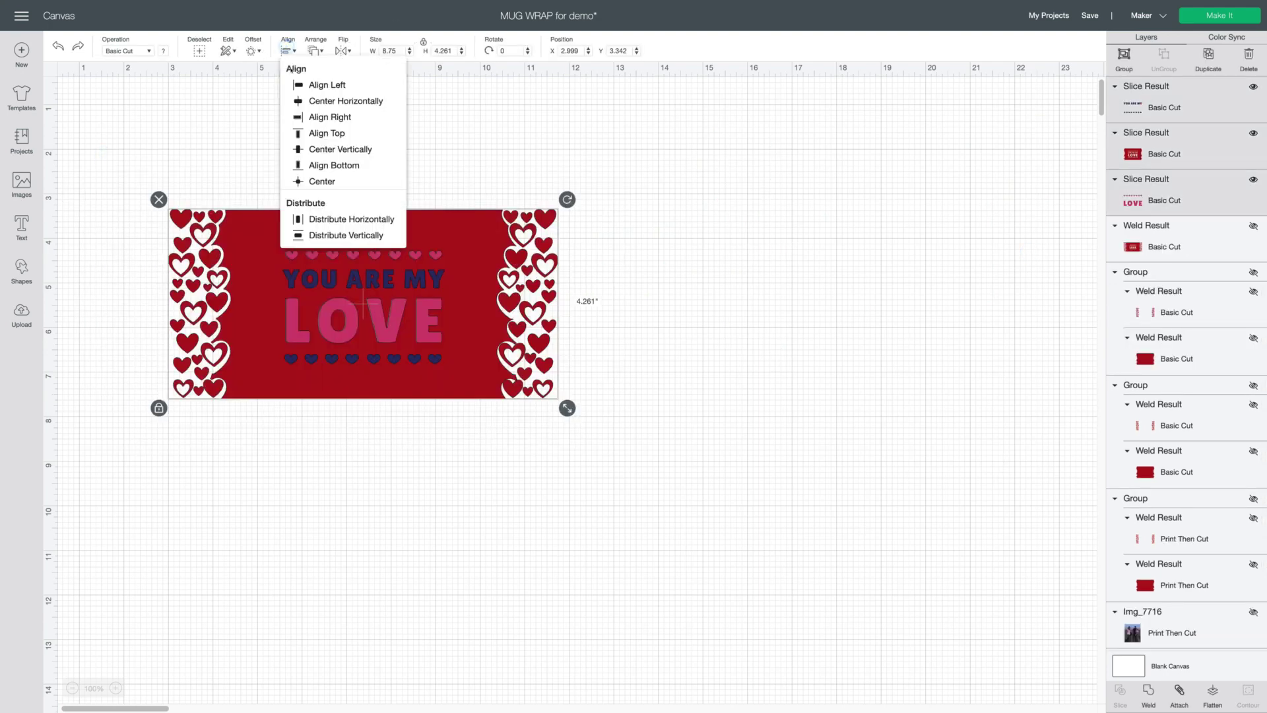
left_click(368, 99)
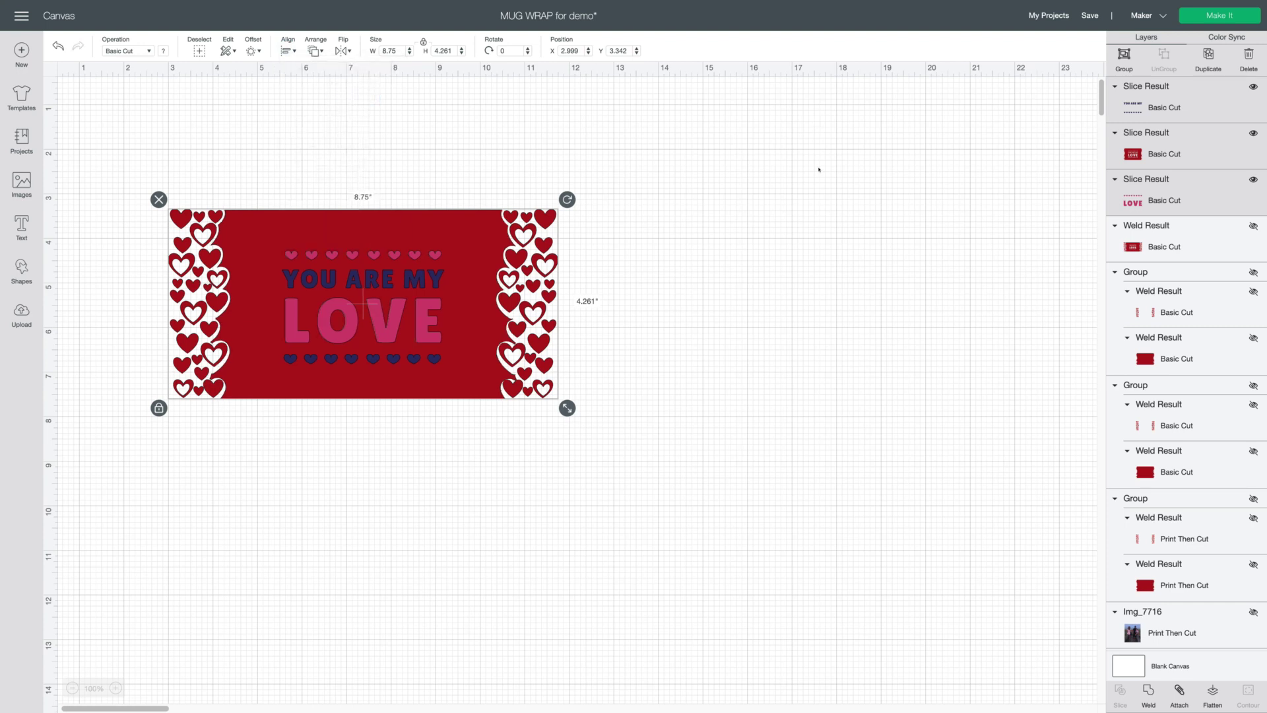
left_click(540, 344)
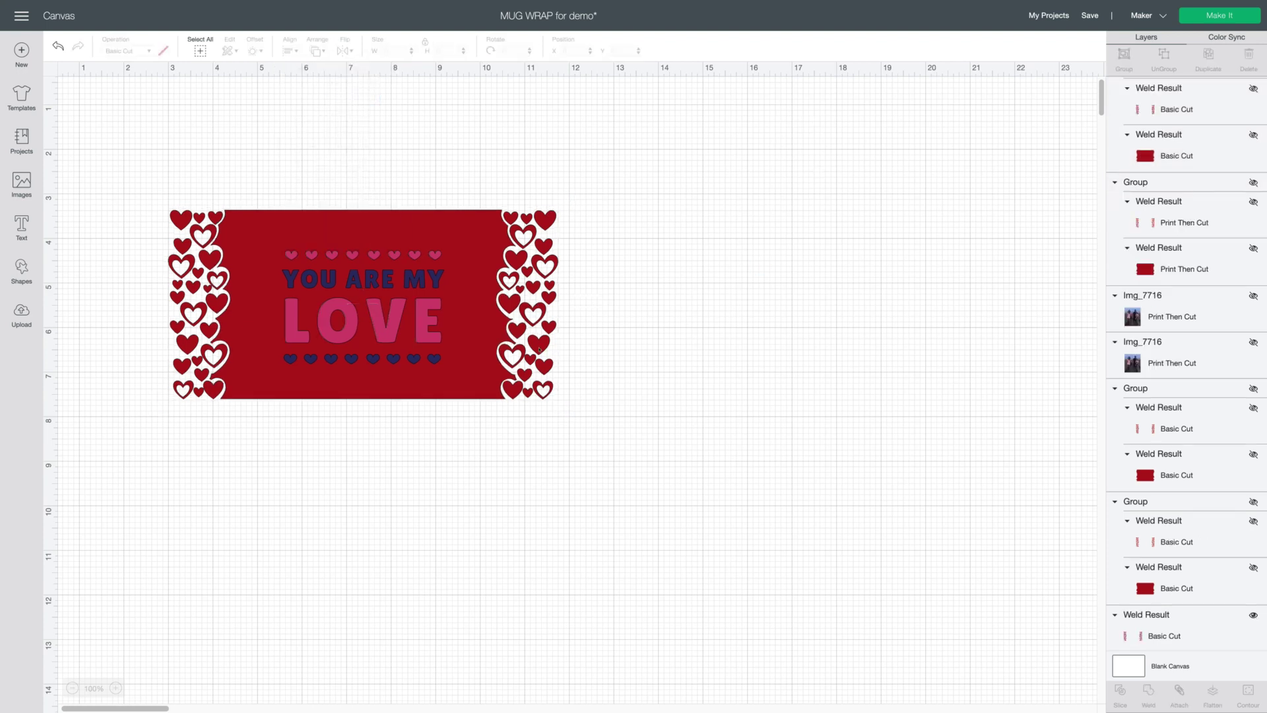
right_click(482, 350)
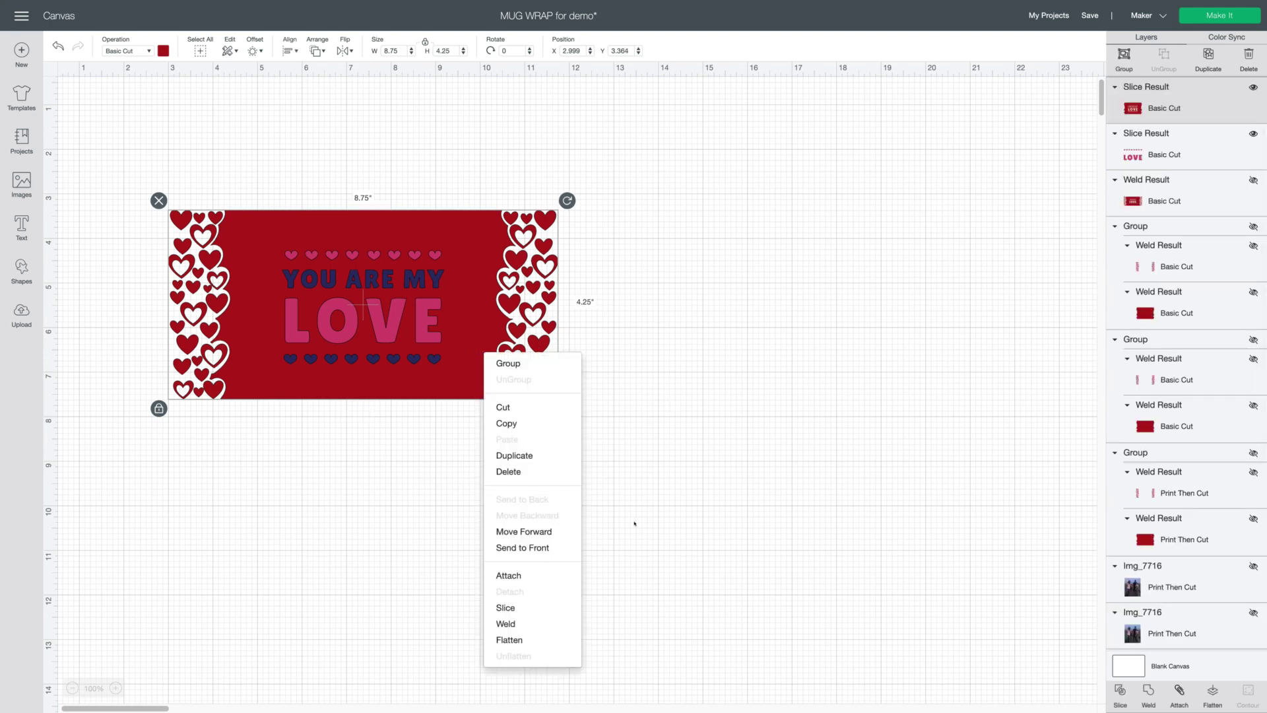
left_click(557, 576)
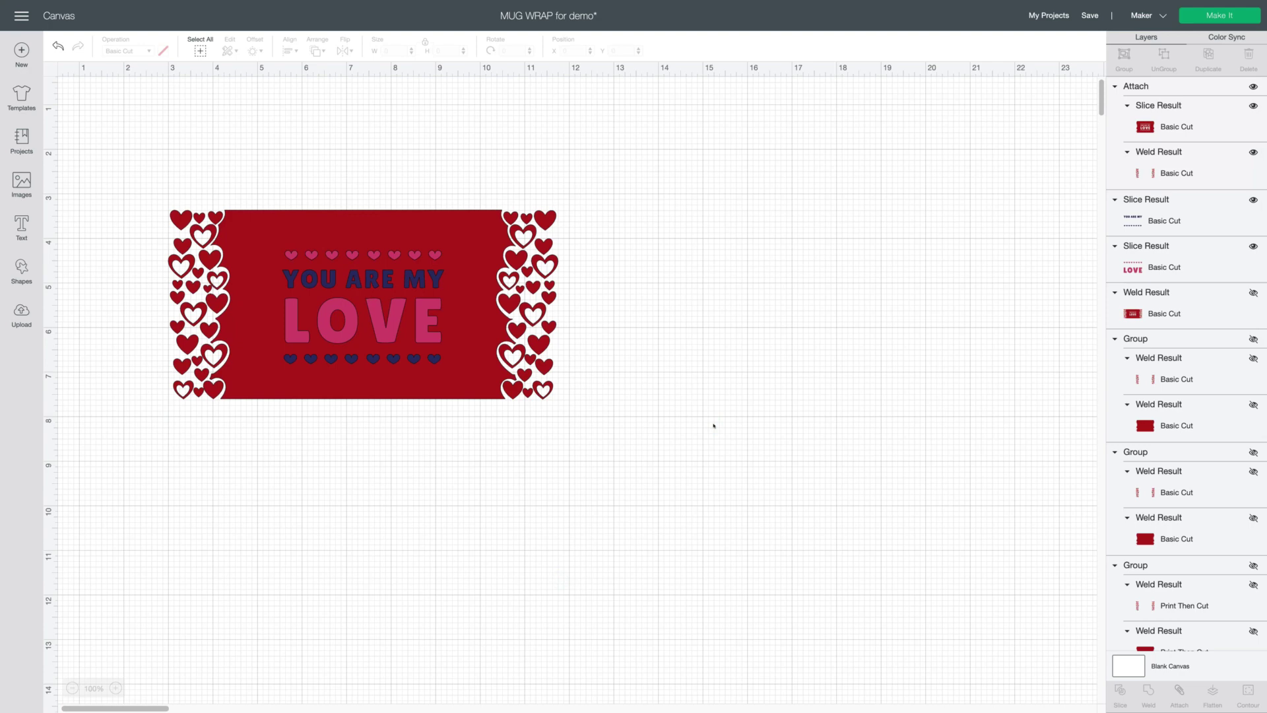
In Make It, turn Mirror on for mats 1, 2 and 3.
mouse_move(1216, 10)
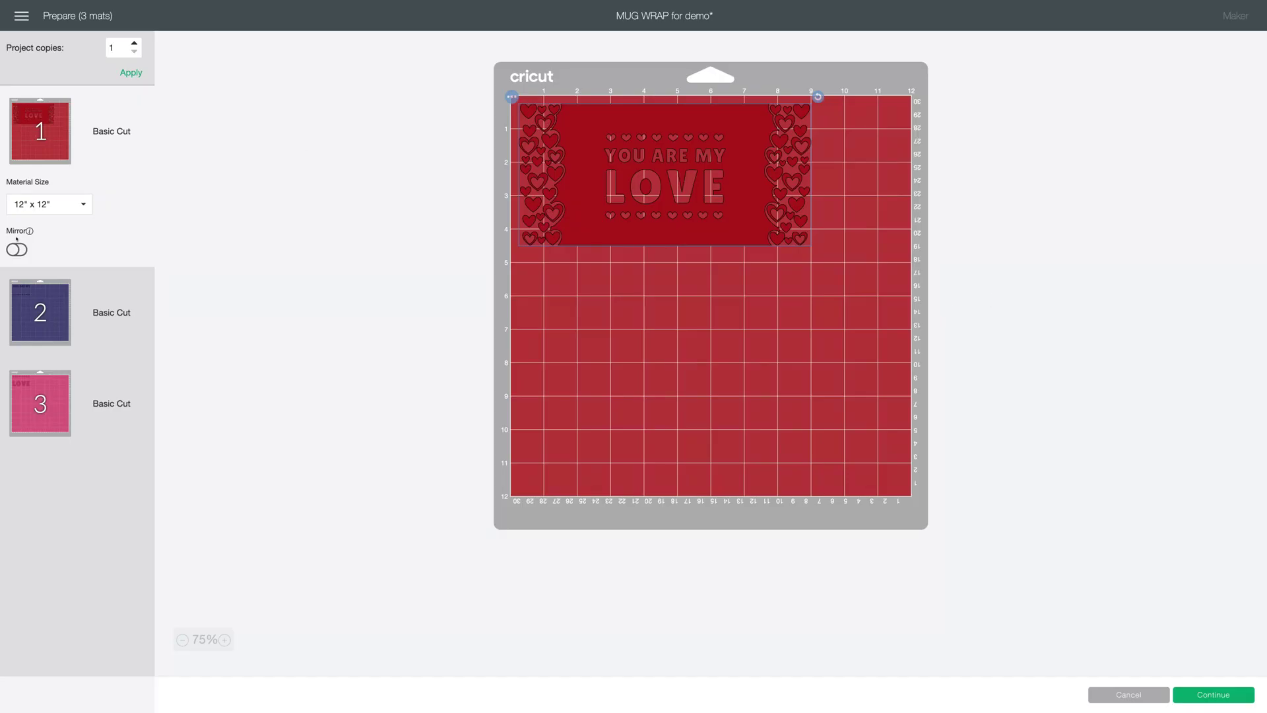
left_click(17, 249)
left_click(112, 323)
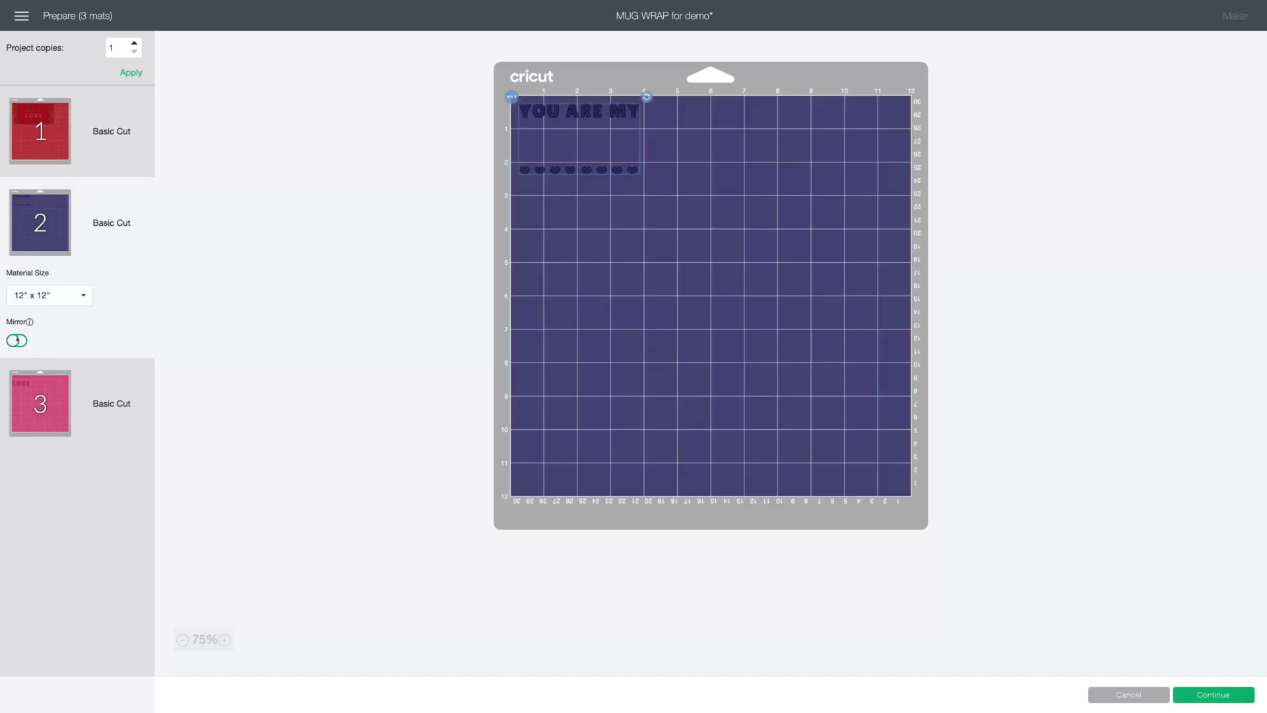
left_click(17, 341)
left_click(101, 419)
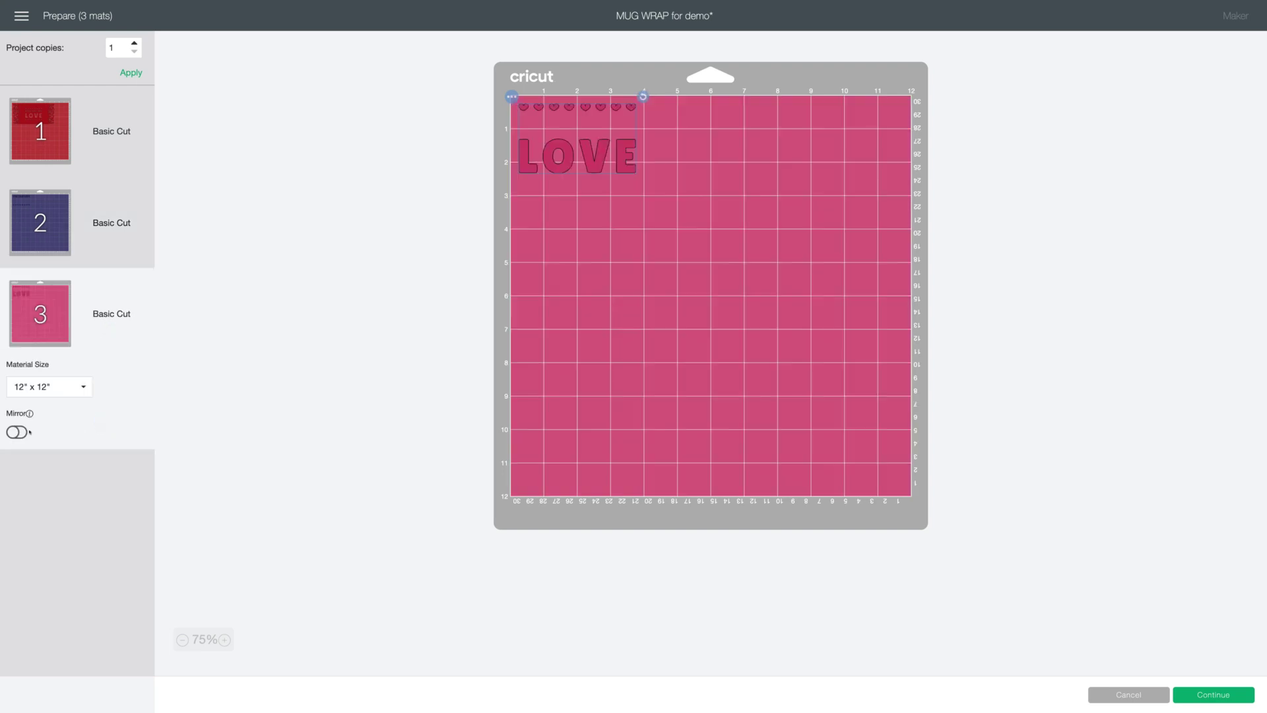
left_click(29, 432)
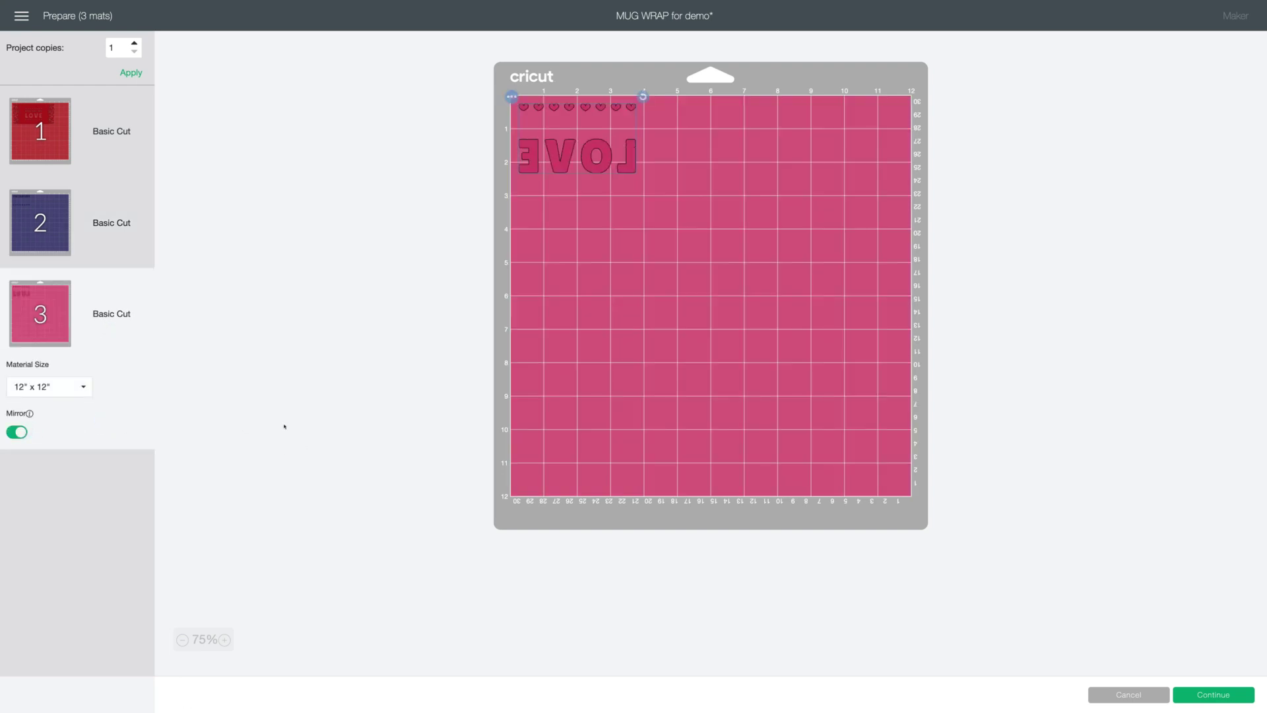
Review the mirrored designs on the first, second and third mats, ending back on mat 1.
left_click(93, 145)
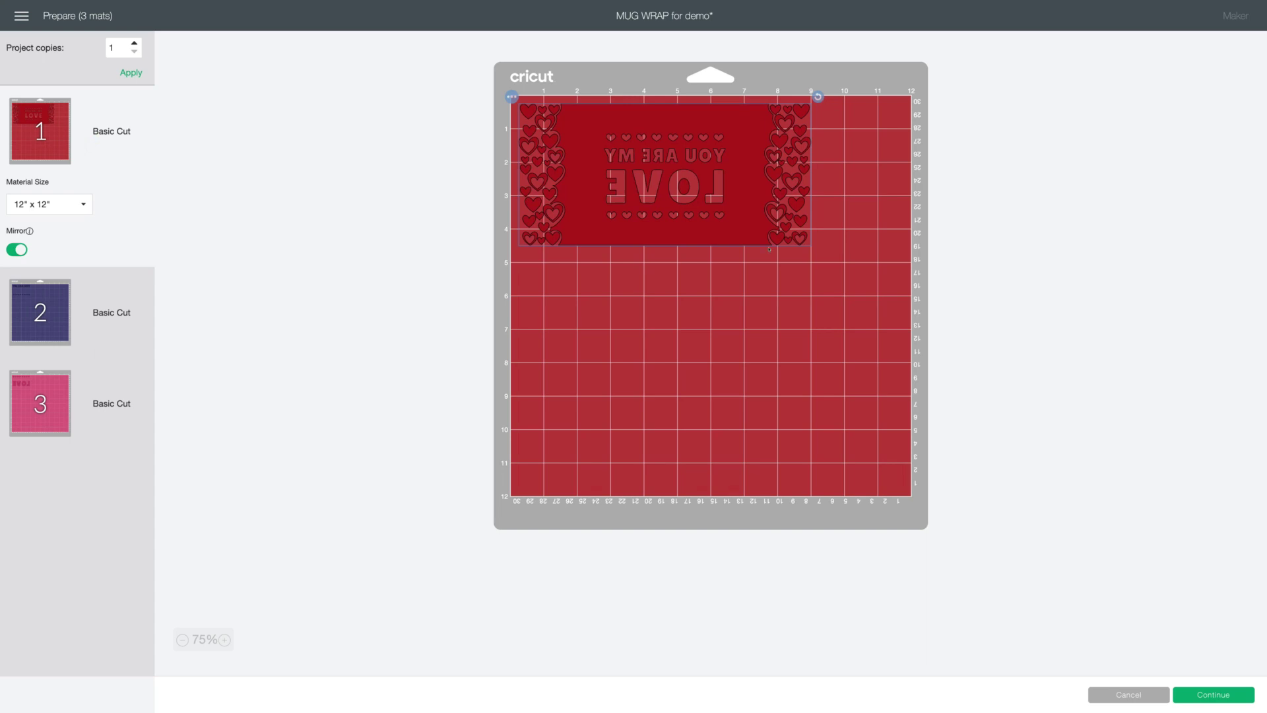
left_click(44, 328)
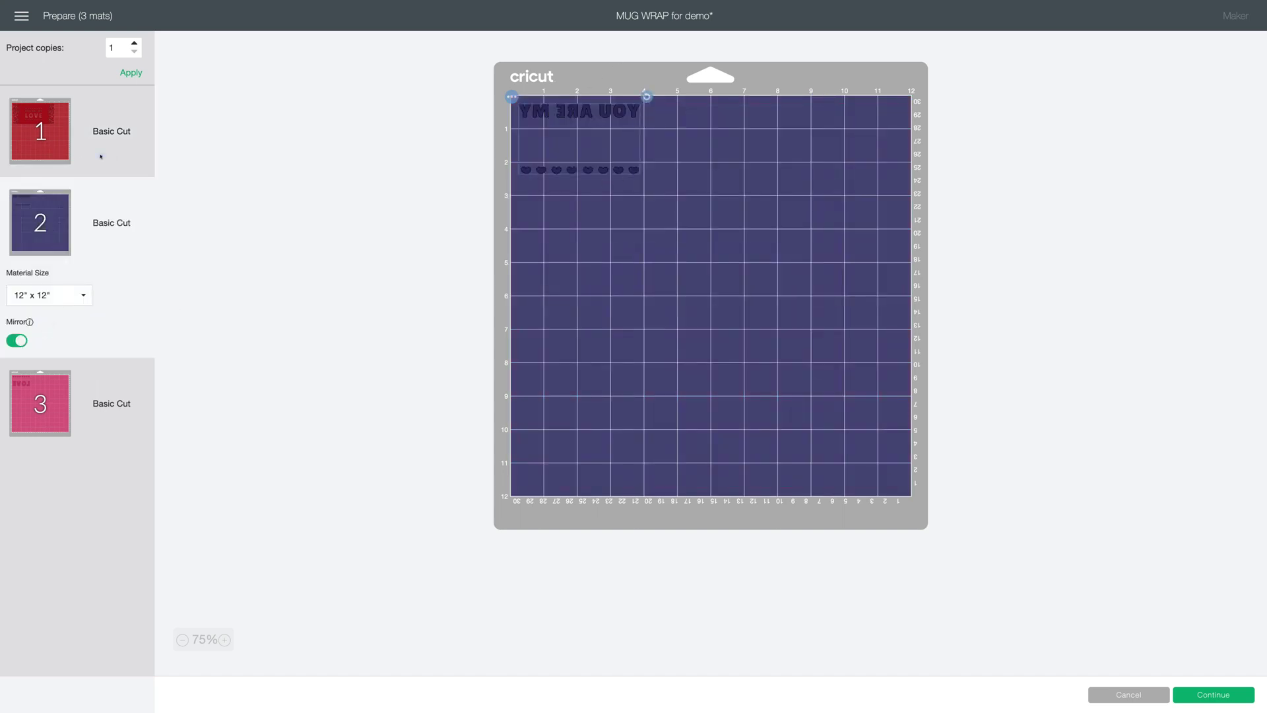
left_click(51, 155)
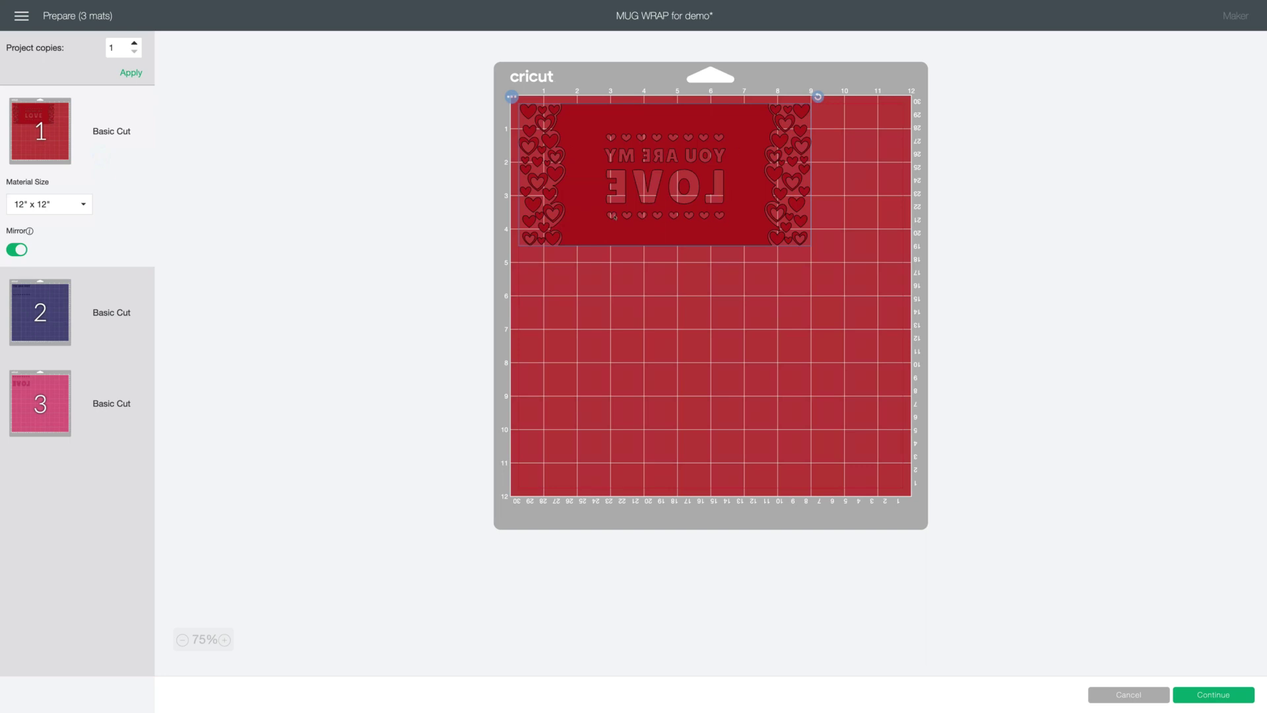
left_click(142, 406)
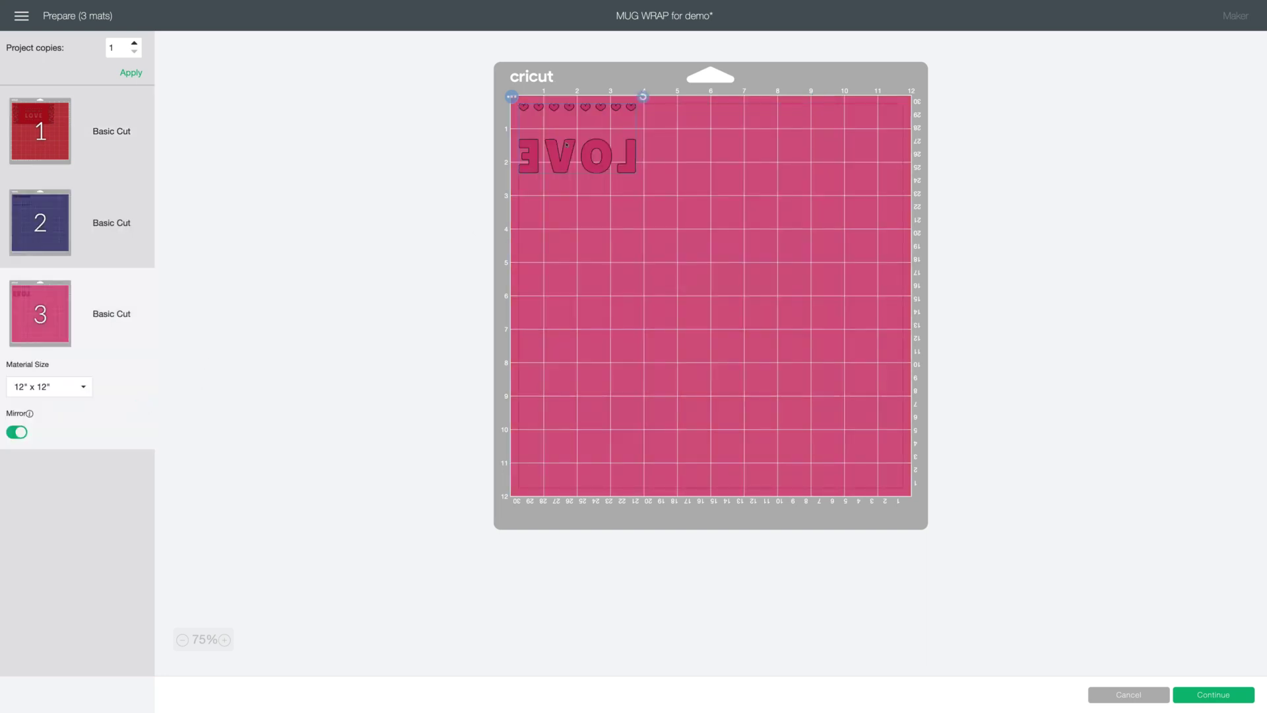
left_click(112, 167)
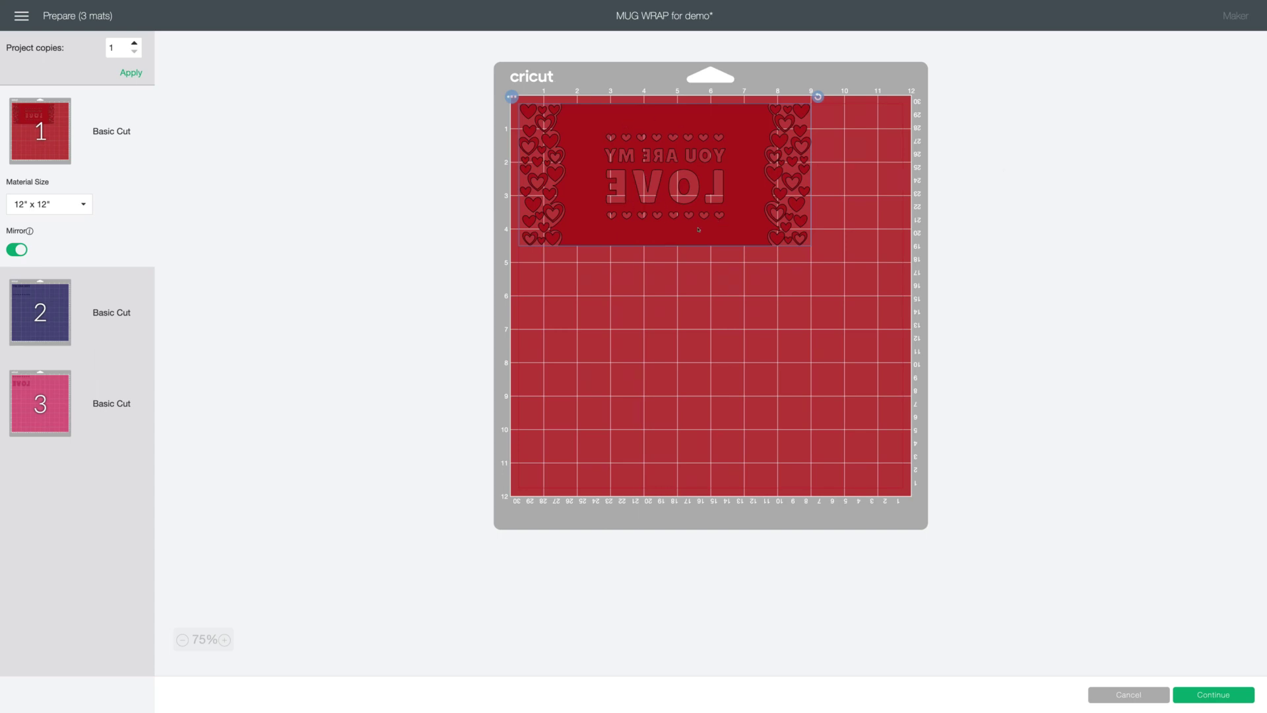
left_click(1128, 695)
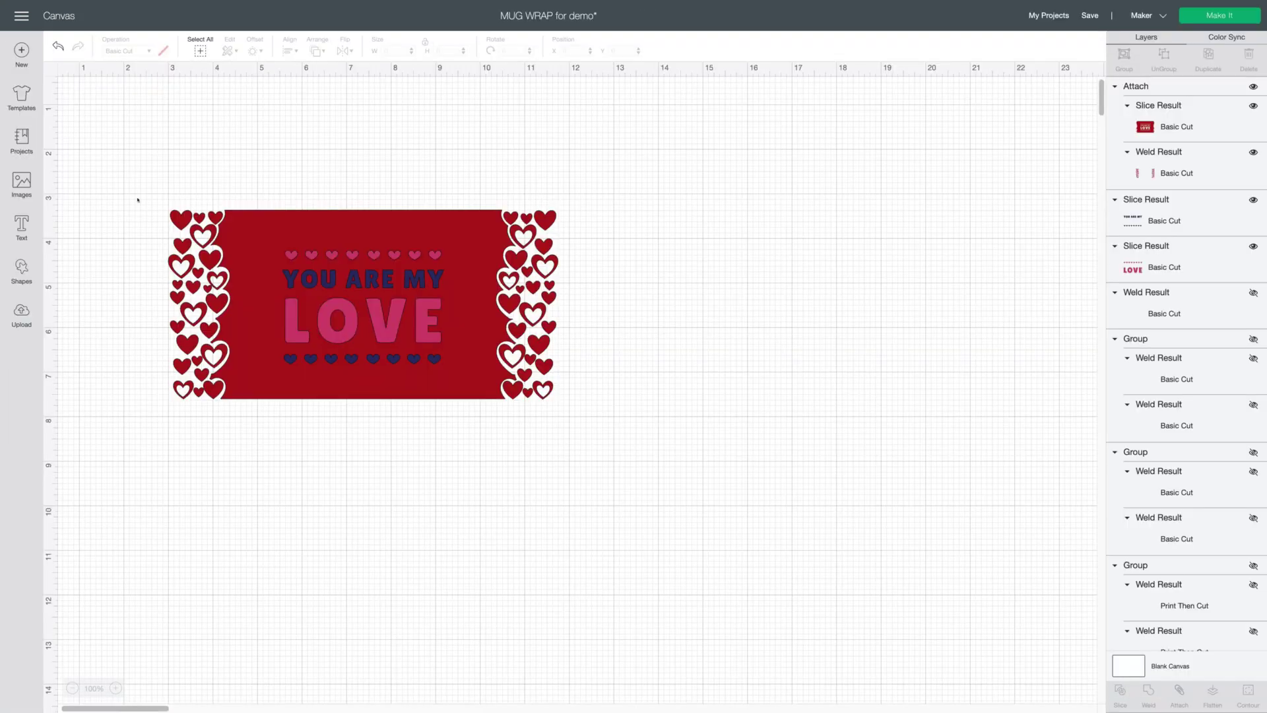
left_click_drag(129, 187, 709, 499)
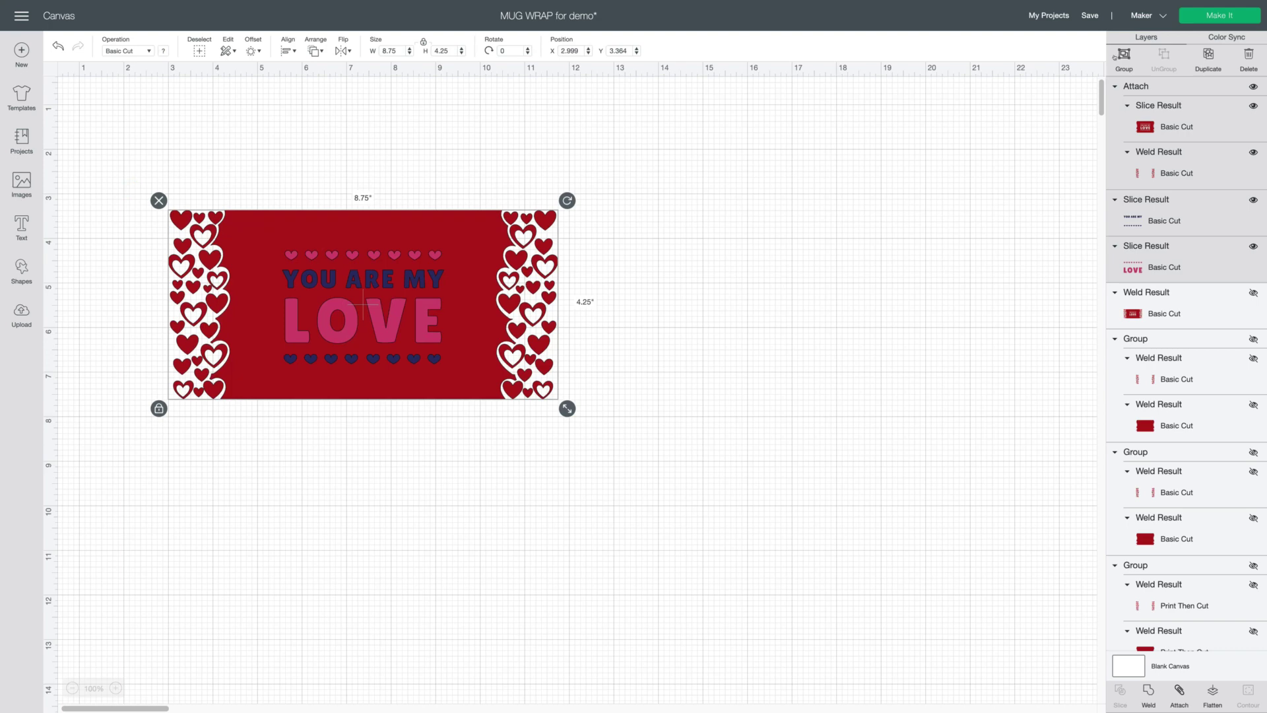
left_click(1117, 55)
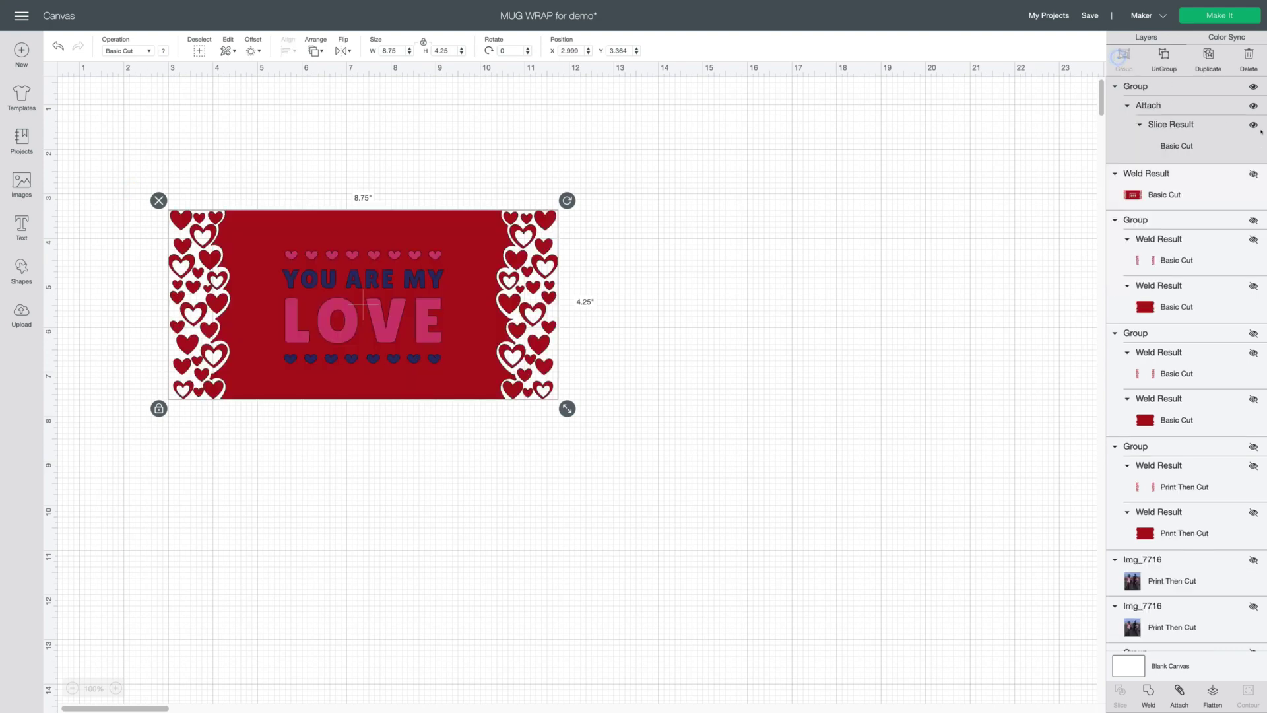
left_click(1254, 86)
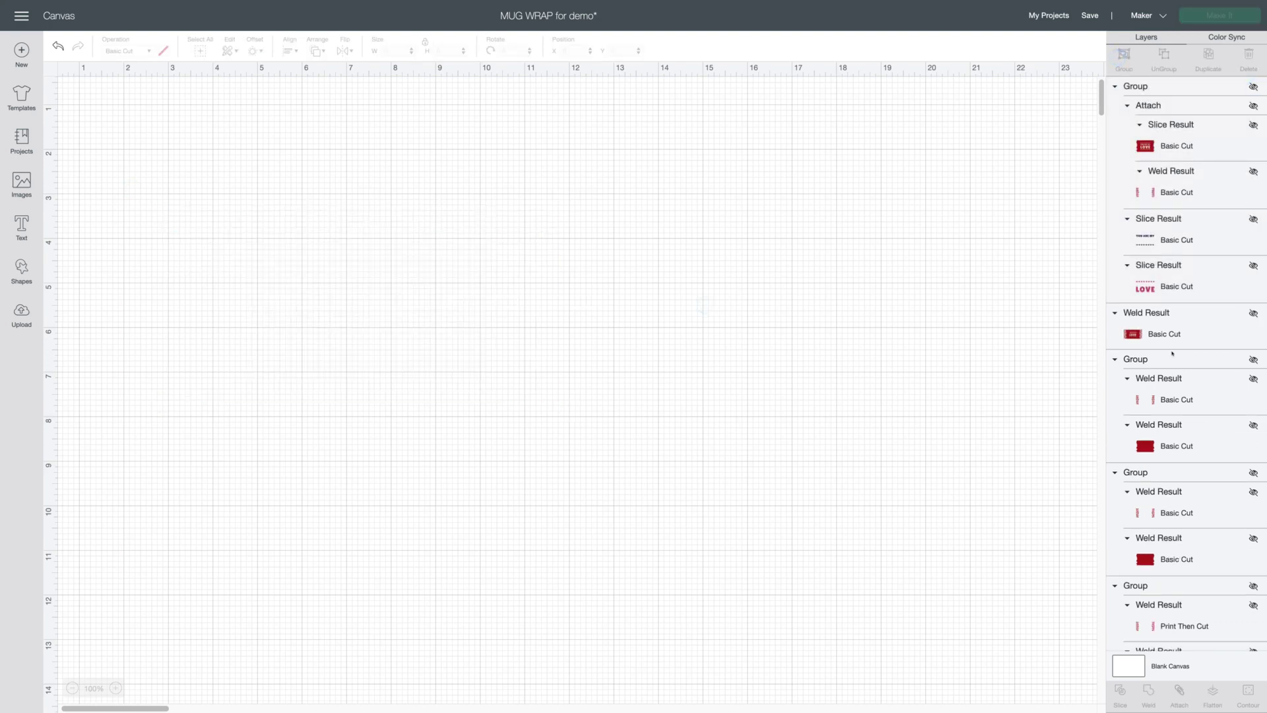
scroll(1173, 353, "down", 2)
scroll(1173, 353, "down", 1)
scroll(1188, 316, "up", 2)
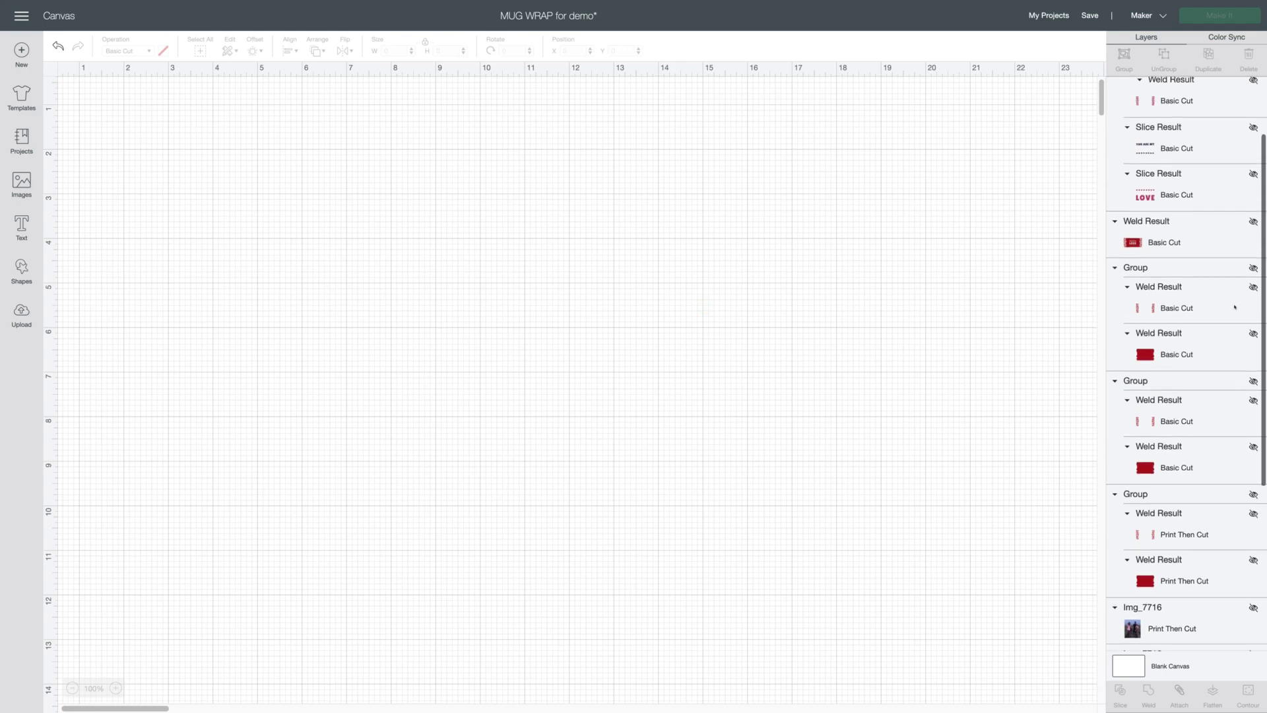
left_click(1253, 268)
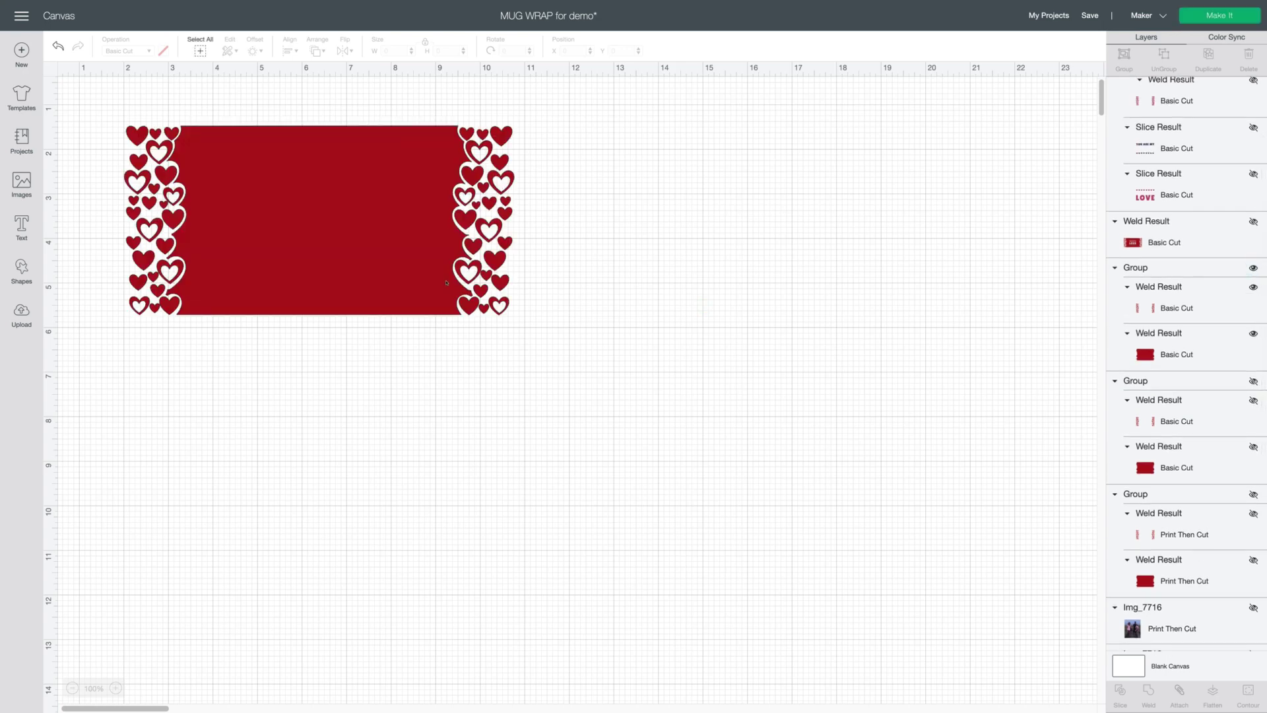
left_click_drag(446, 283, 621, 392)
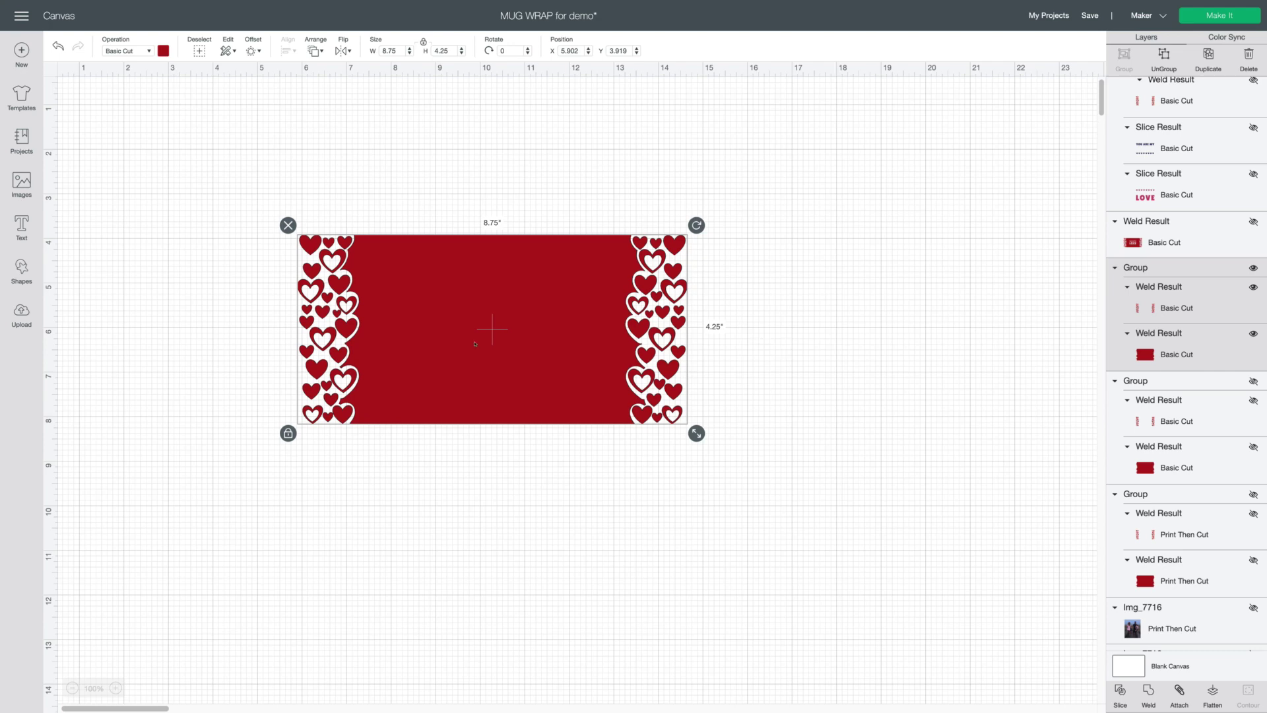
key("ctrl+z")
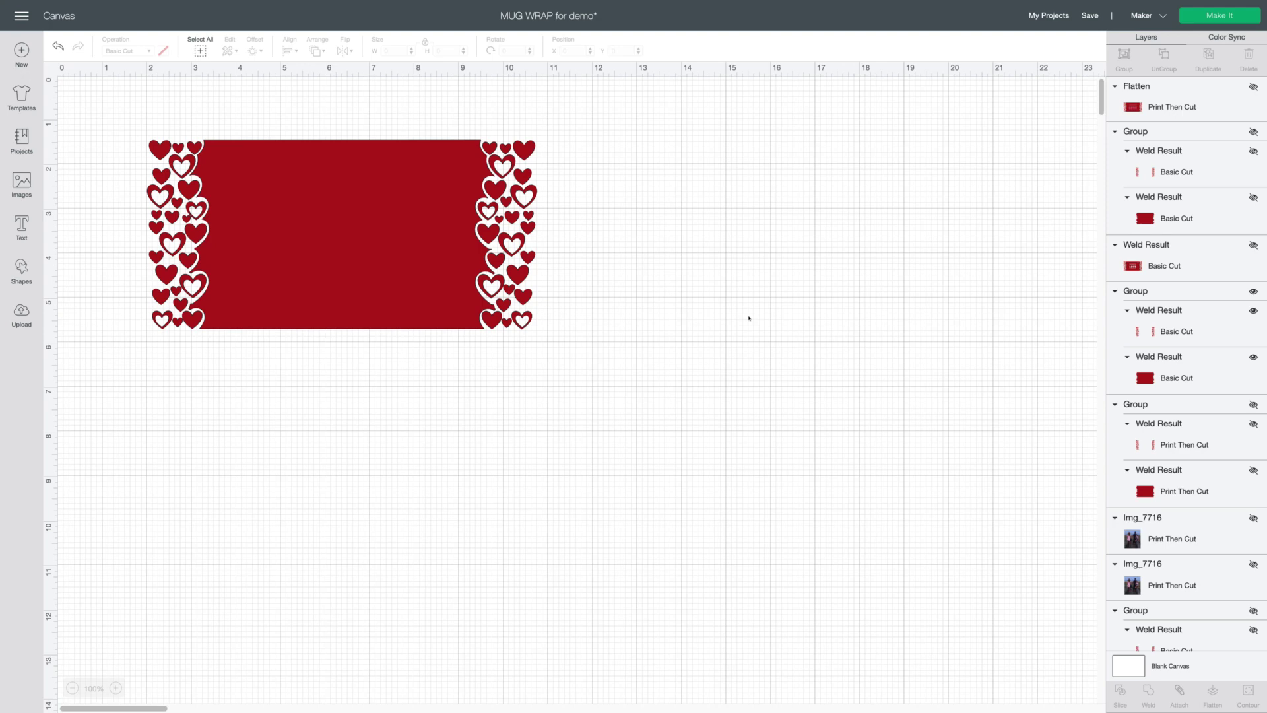
Unhide the Img_7716 family photo and shrink it to about 1.5 × 1.8 in.
left_click(1252, 518)
left_click(763, 393)
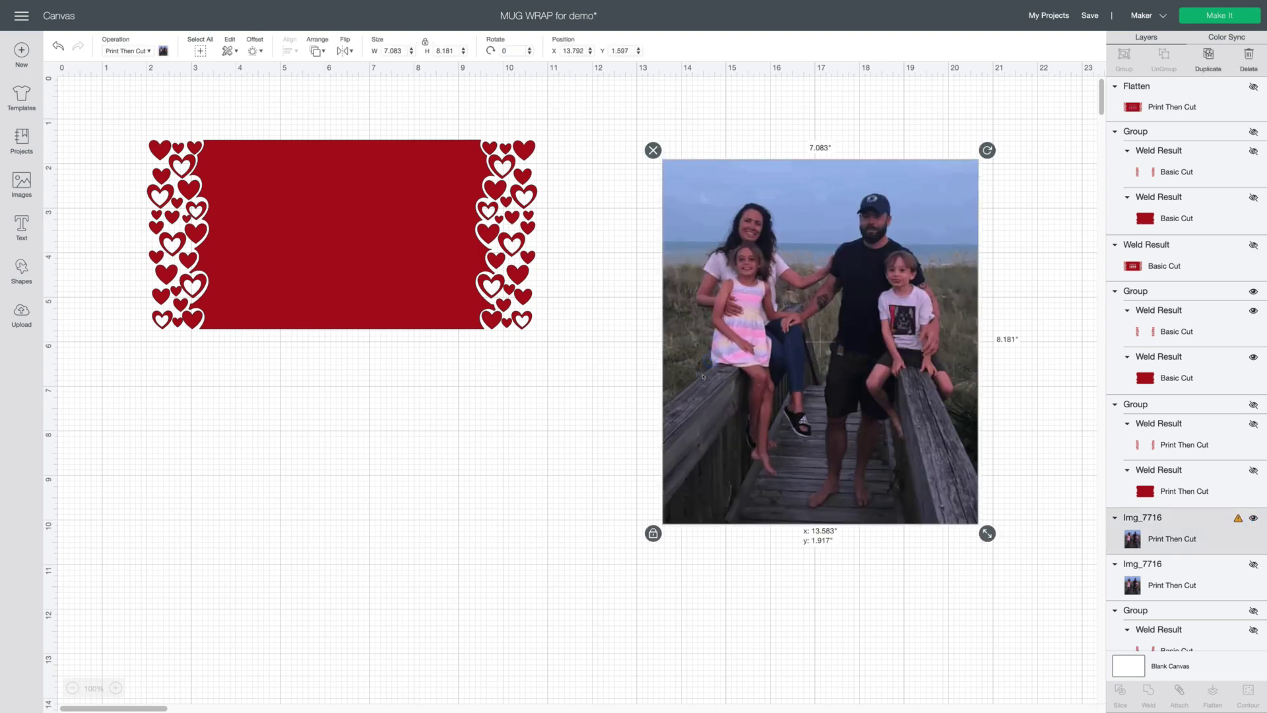
left_click_drag(973, 528, 321, 231)
Send the red hearts wrap behind the photo and move the photo onto the wrap's left side.
left_click(483, 254)
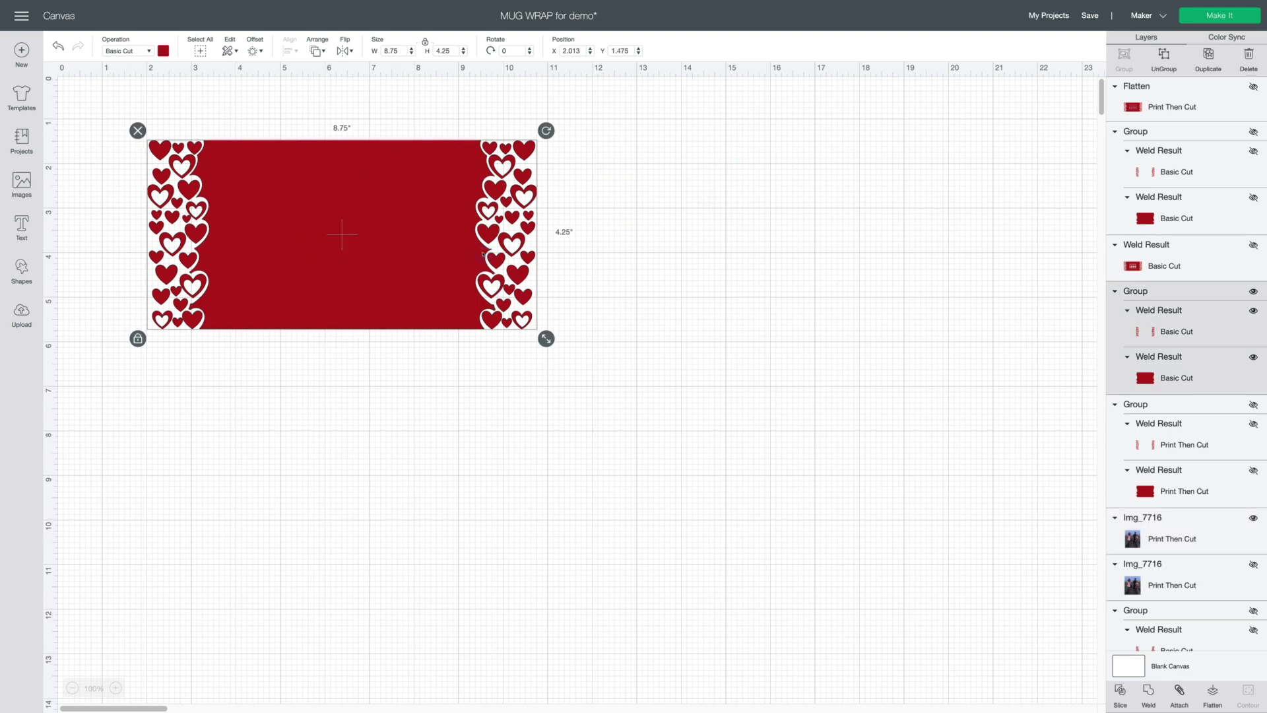
right_click(483, 254)
left_click(552, 405)
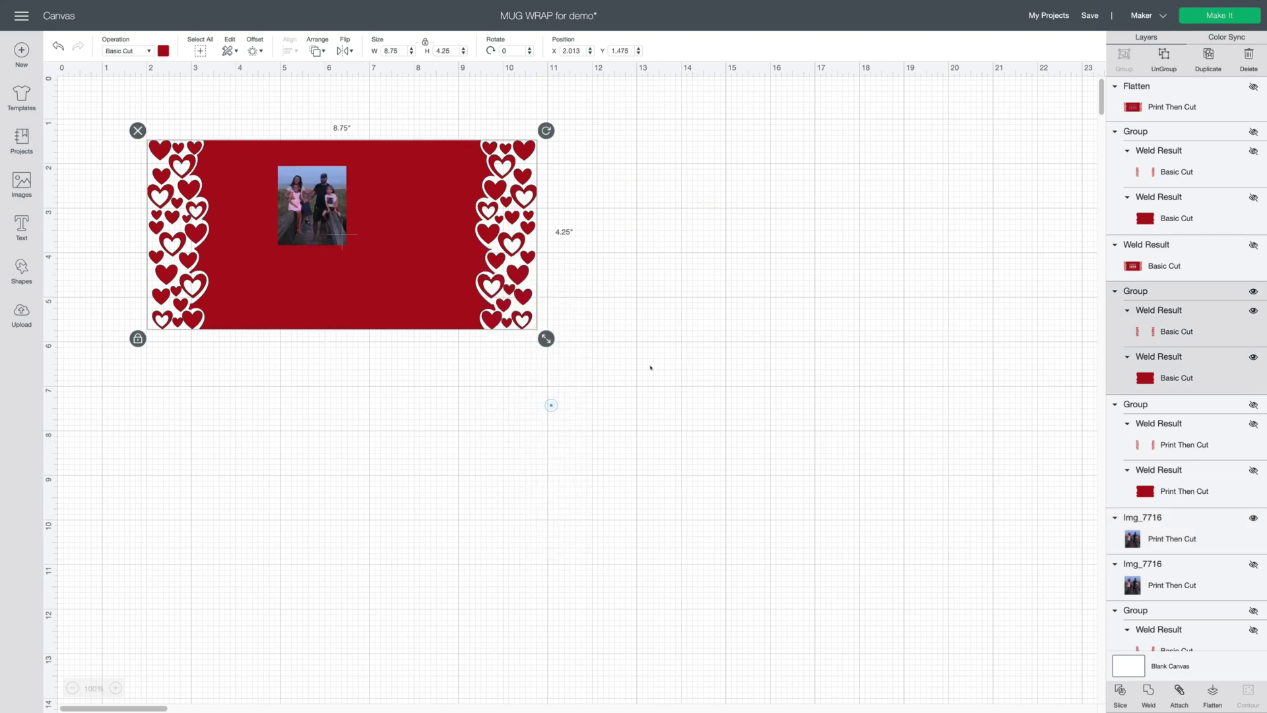
left_click_drag(312, 179, 267, 173)
Make two tilted copies of the photo and spread them across the wrap.
key("ctrl+d")
left_click_drag(394, 147, 402, 161)
right_click(351, 209)
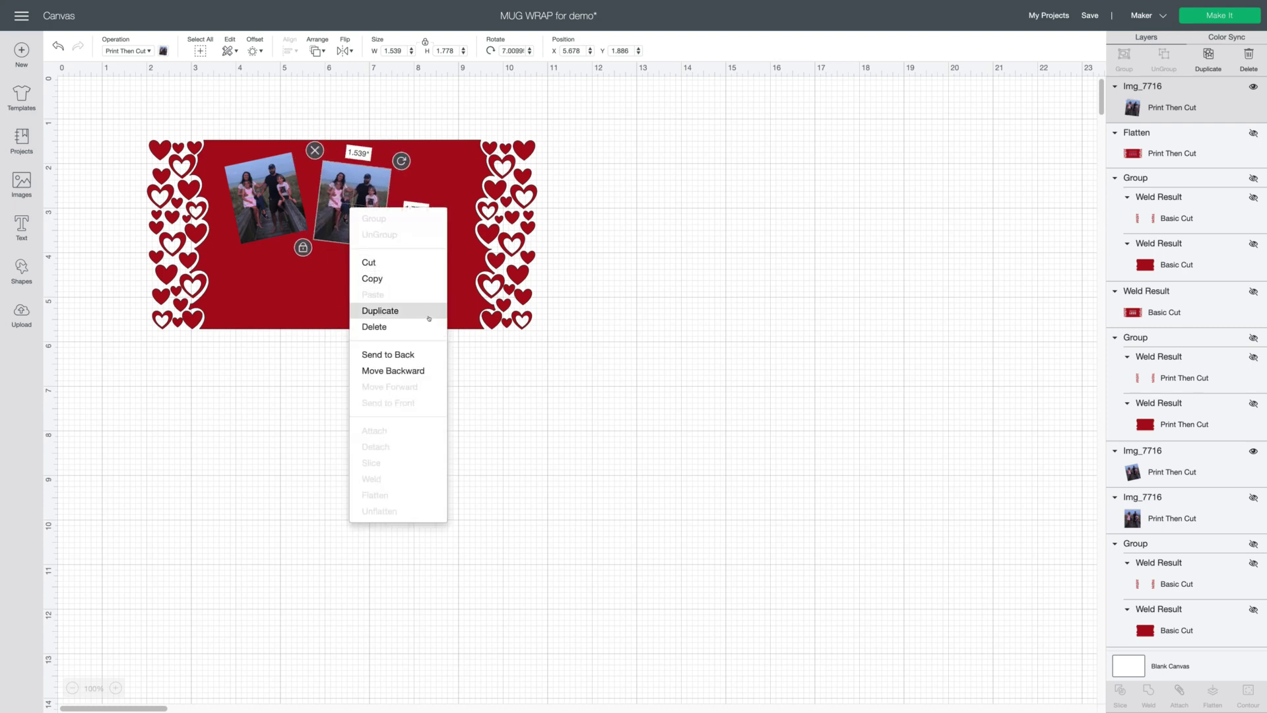
left_click(429, 311)
left_click_drag(353, 194, 427, 217)
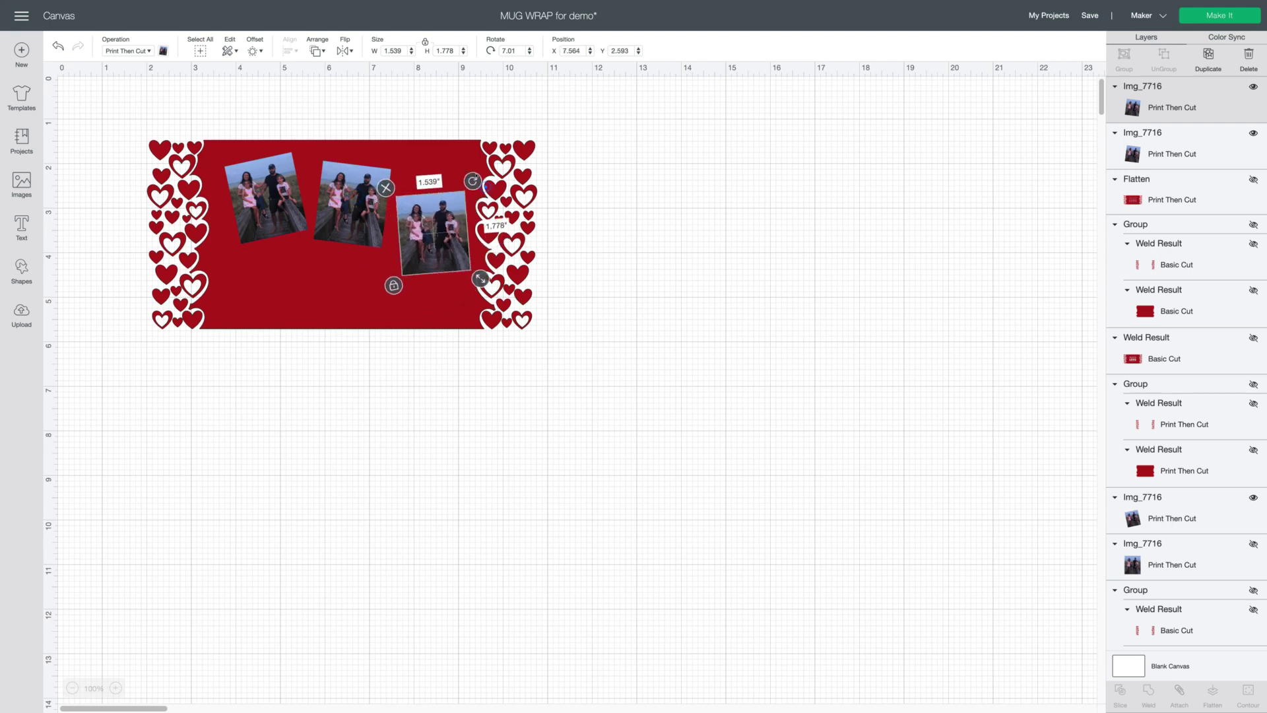
Straighten the middle photo, tilt and align the right one, then move the middle photo off the wrap.
left_click(356, 204)
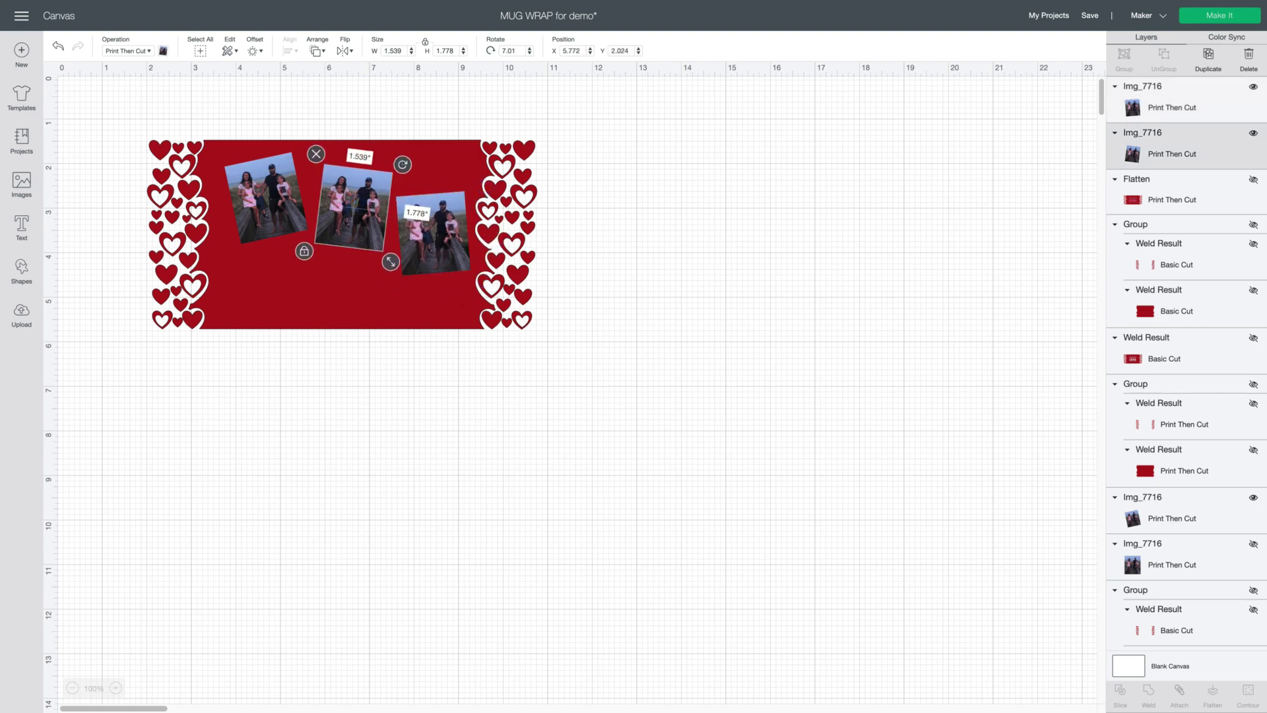
left_click_drag(404, 162, 398, 167)
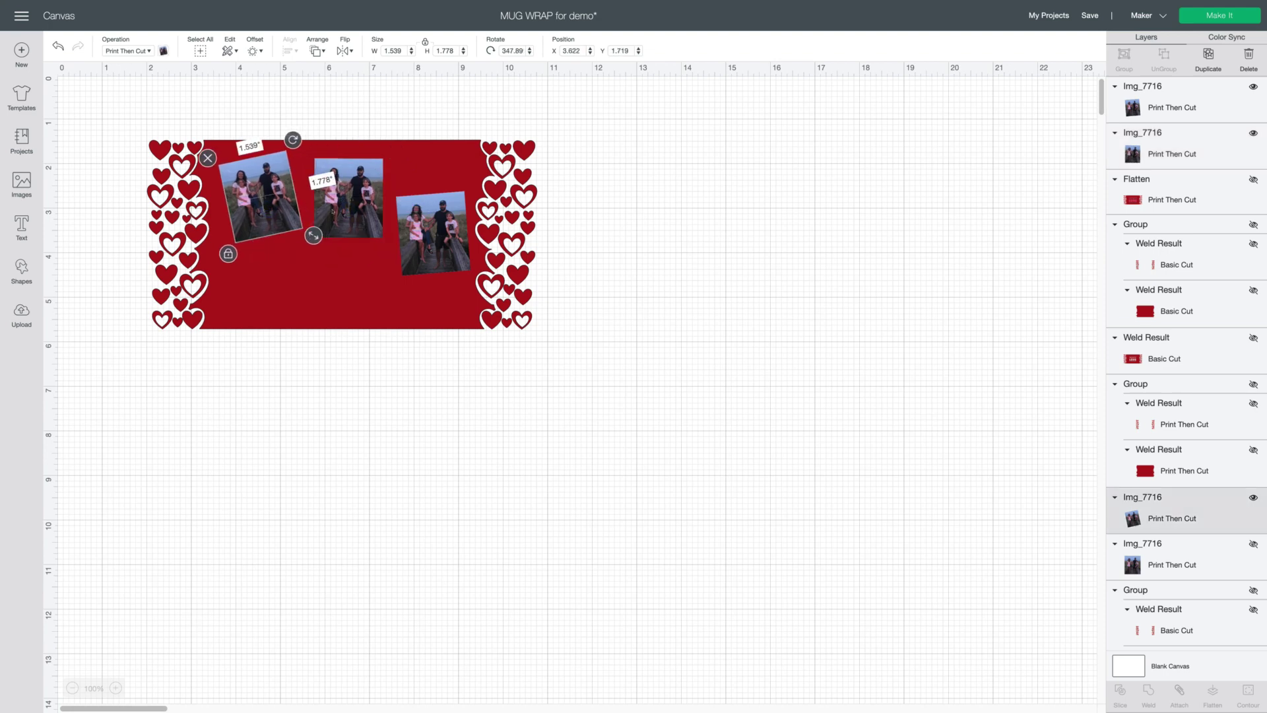
left_click_drag(333, 212, 330, 208)
left_click_drag(432, 234, 429, 195)
left_click_drag(469, 141, 480, 153)
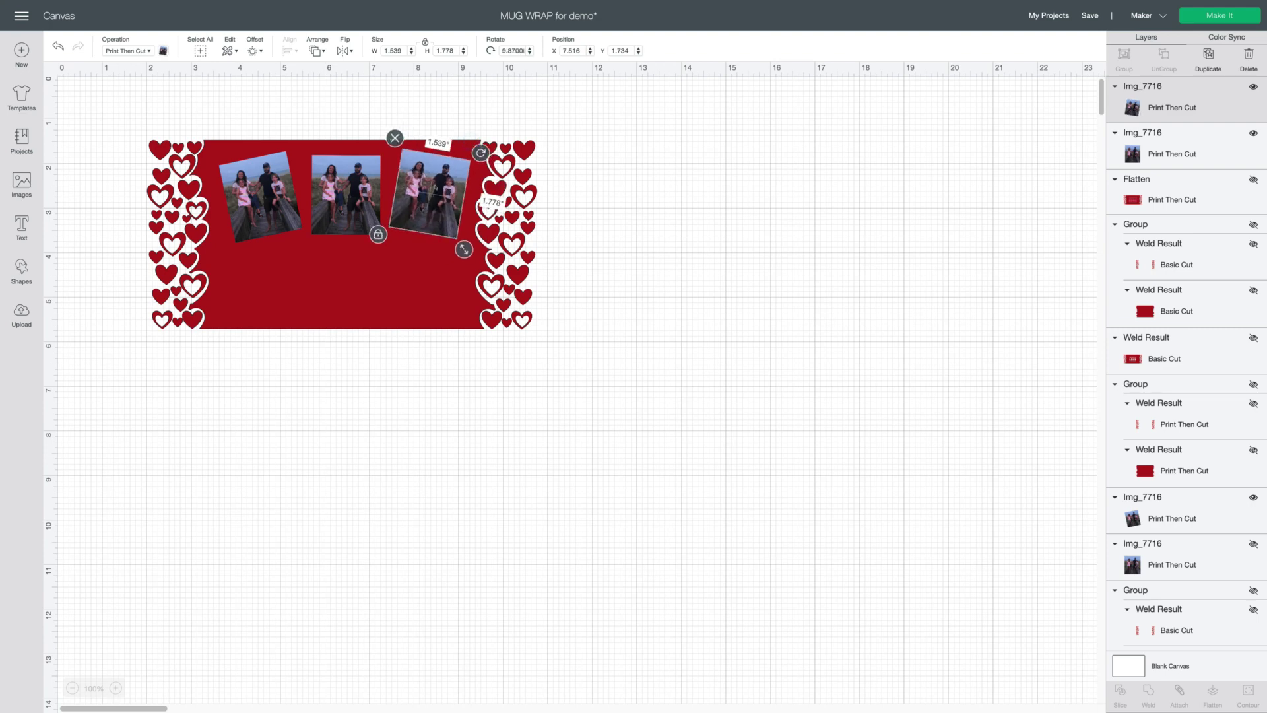
left_click_drag(430, 185, 434, 194)
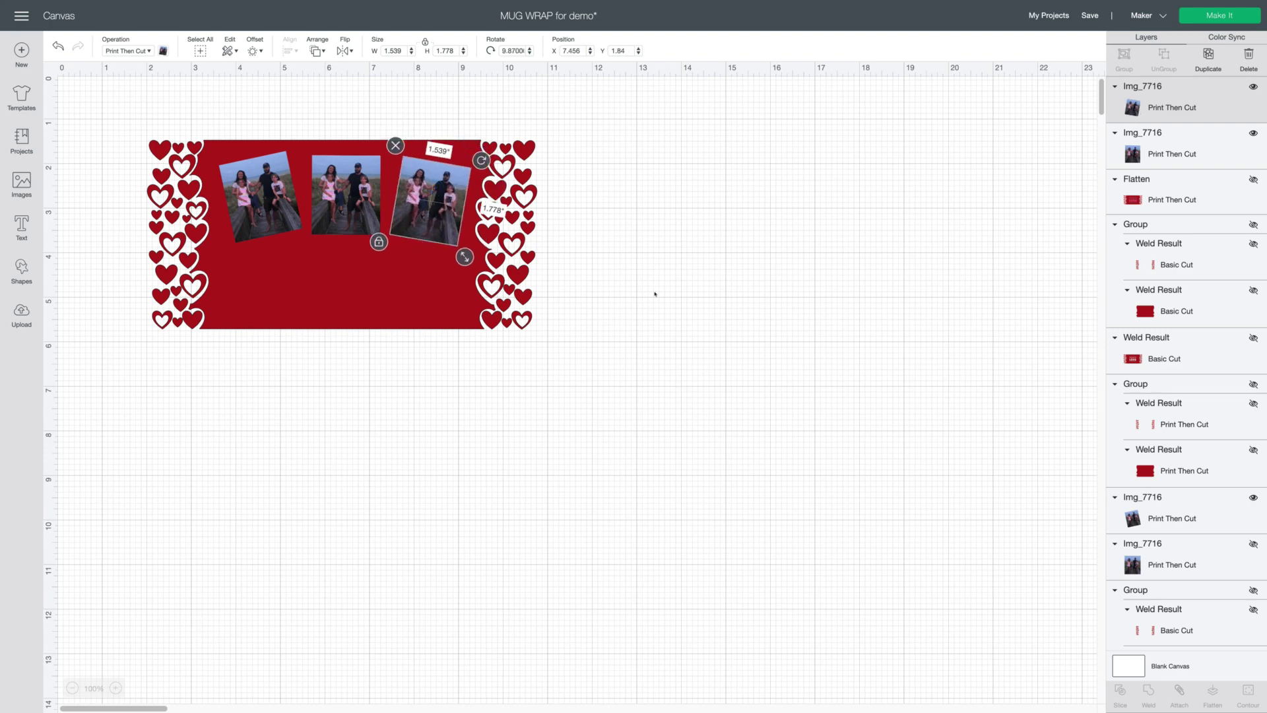
left_click_drag(346, 198, 667, 280)
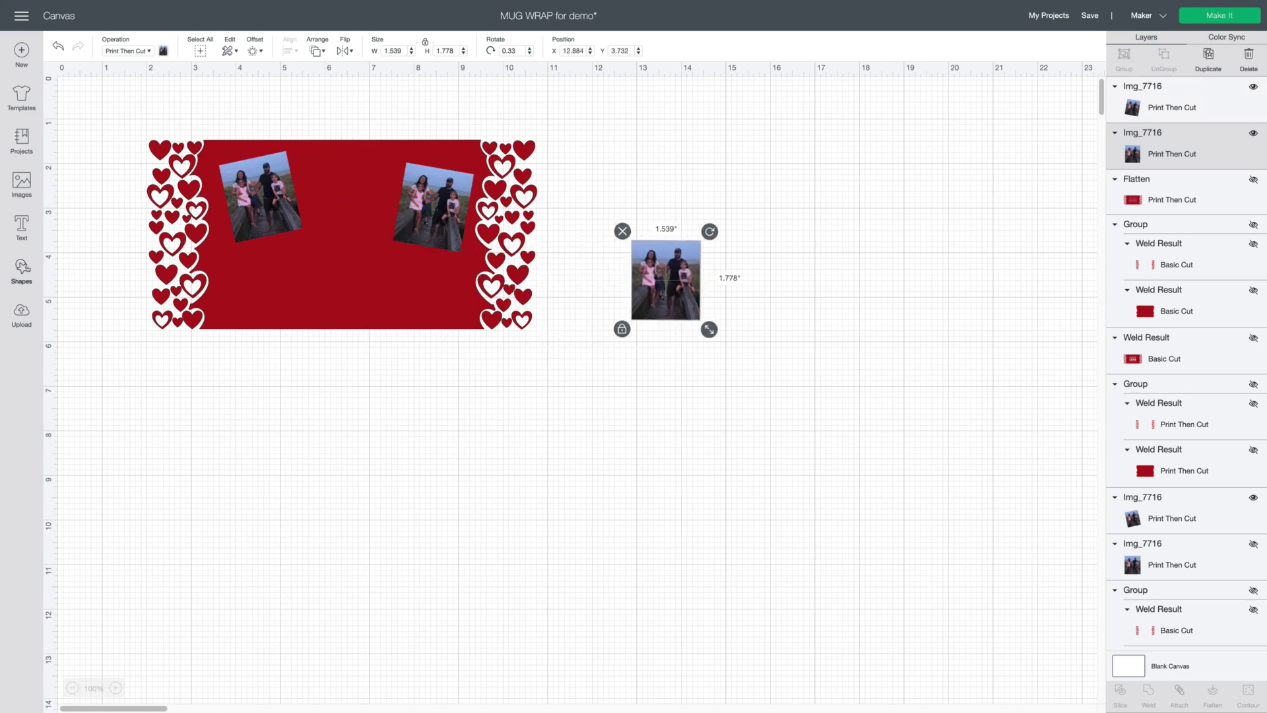
Add a square behind the set-aside photo and size it to frame the photo.
left_click(21, 268)
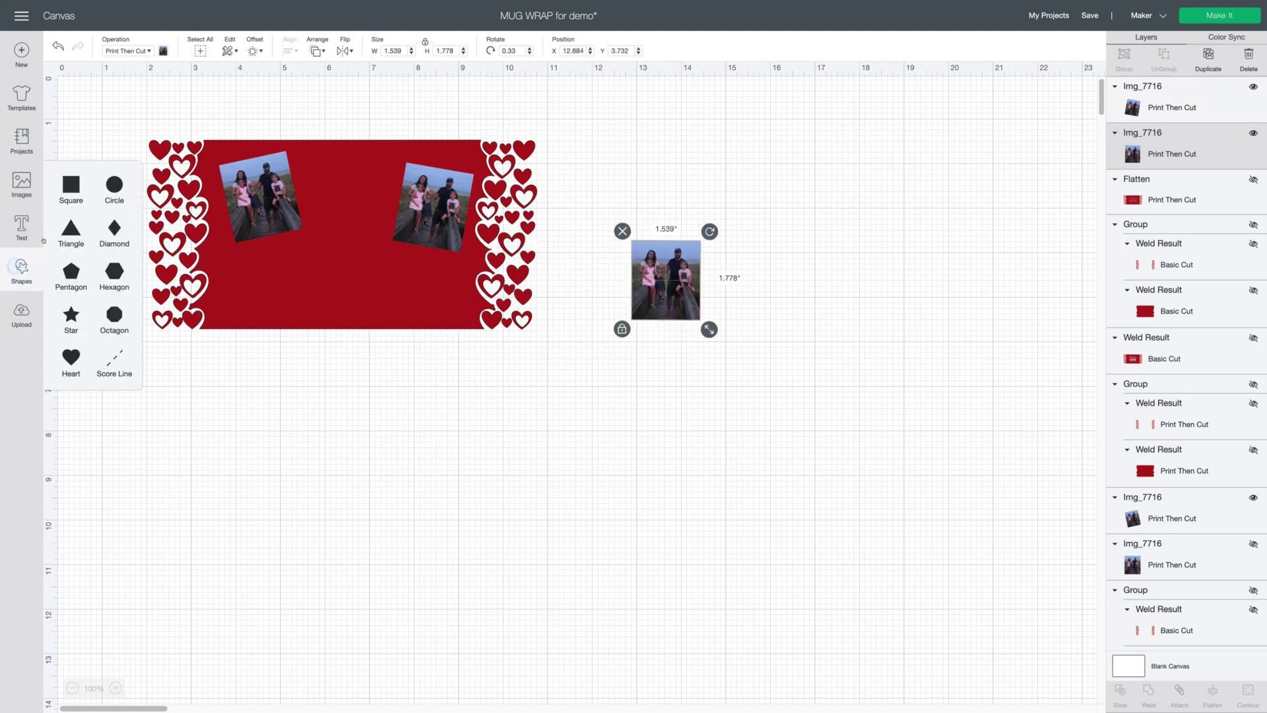
left_click(70, 187)
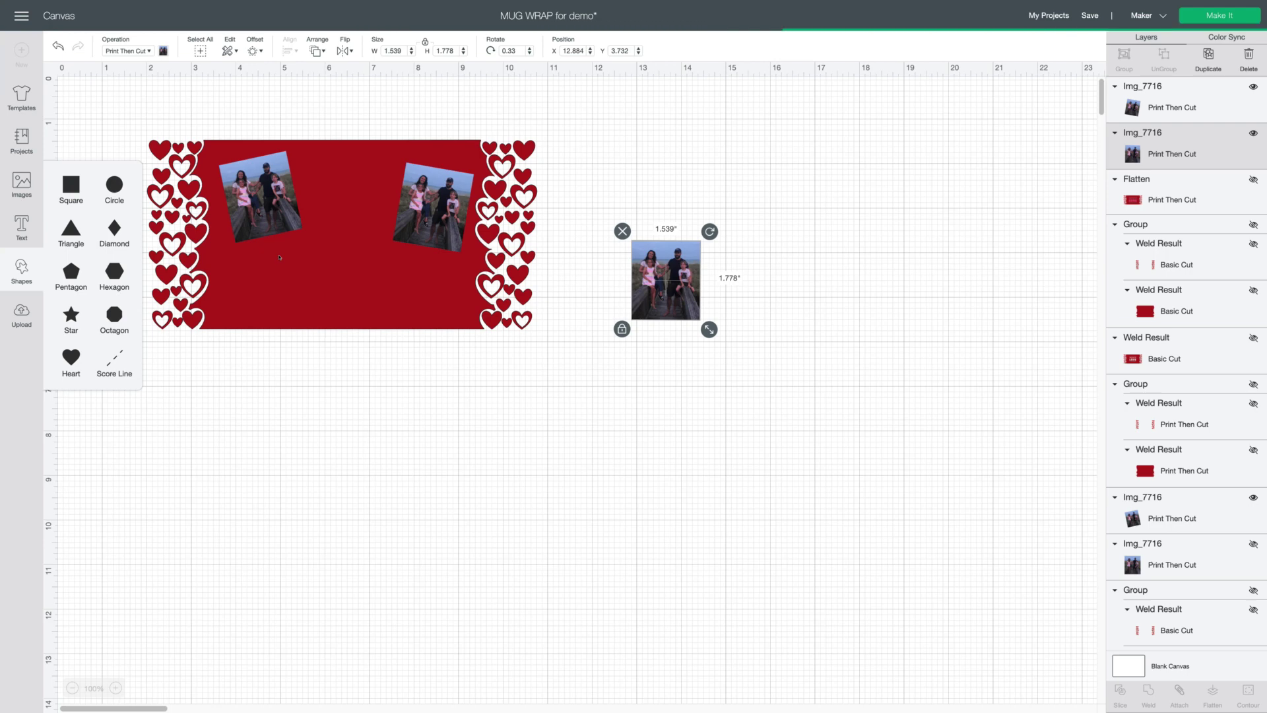
left_click_drag(111, 142, 649, 260)
right_click(715, 303)
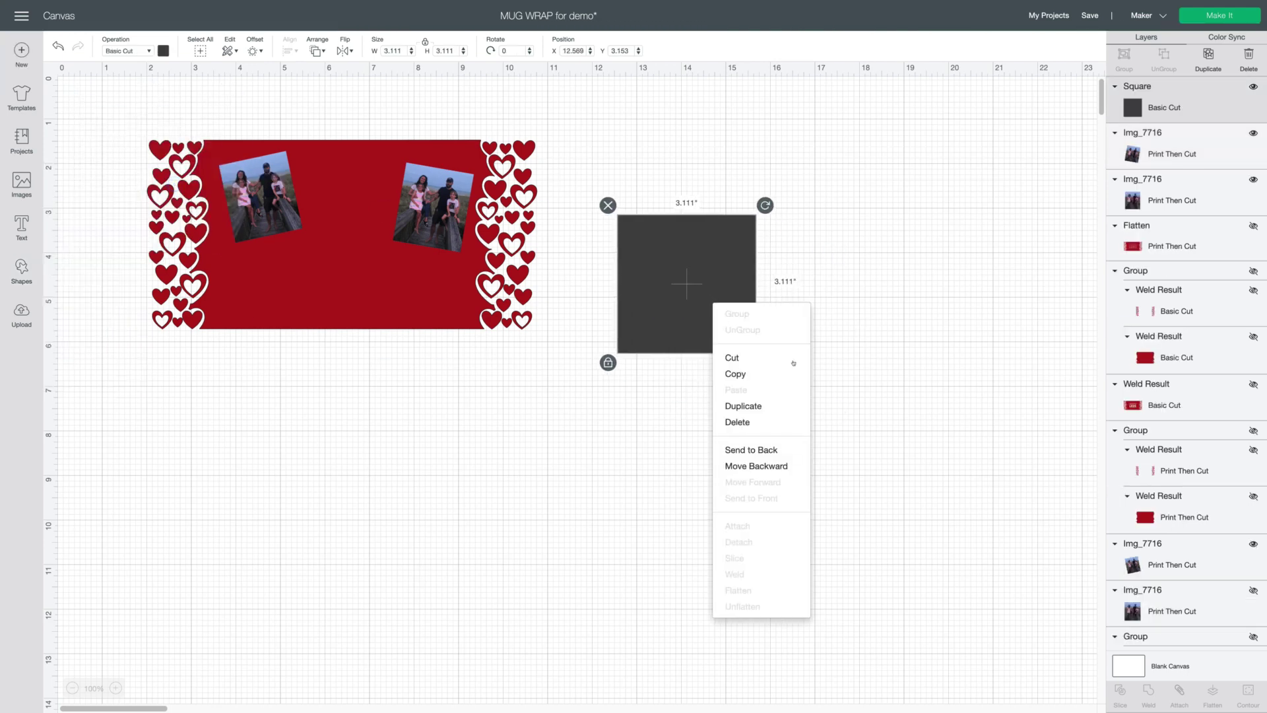
left_click(772, 451)
left_click_drag(765, 362, 685, 307)
left_click_drag(680, 229, 684, 251)
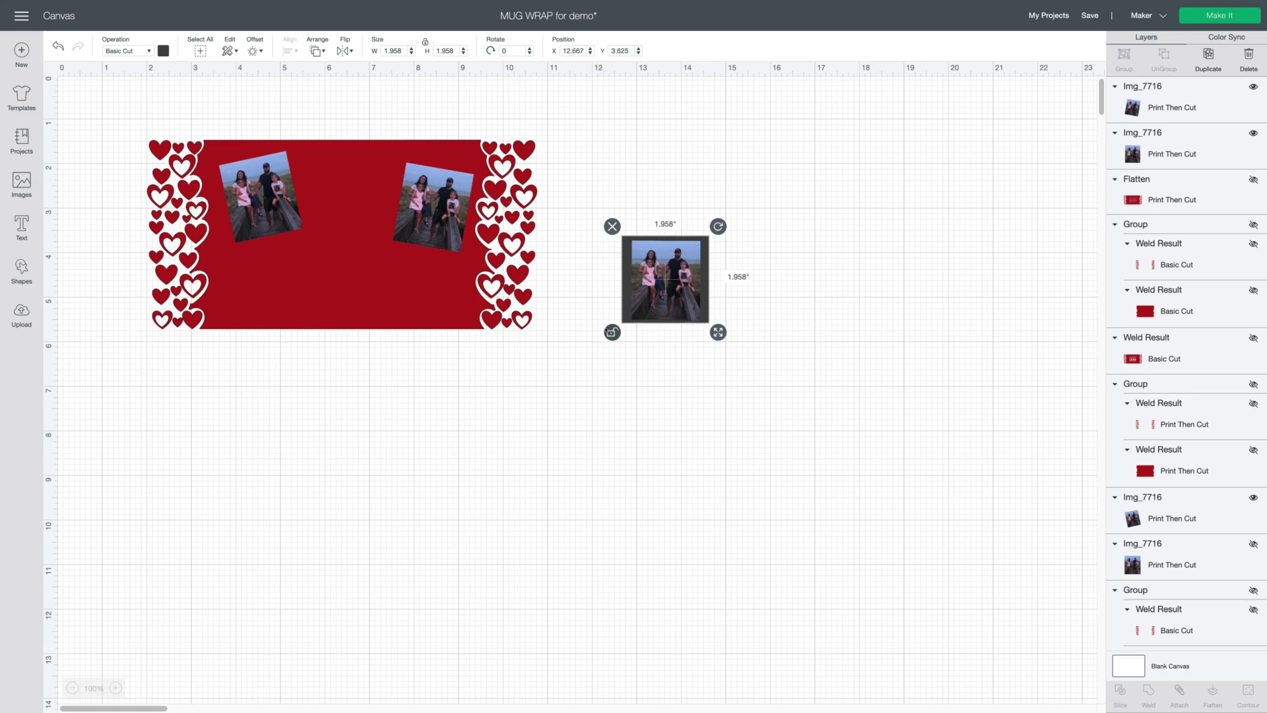
Fine-tune the square's size around the photo and color it white.
left_click(706, 331)
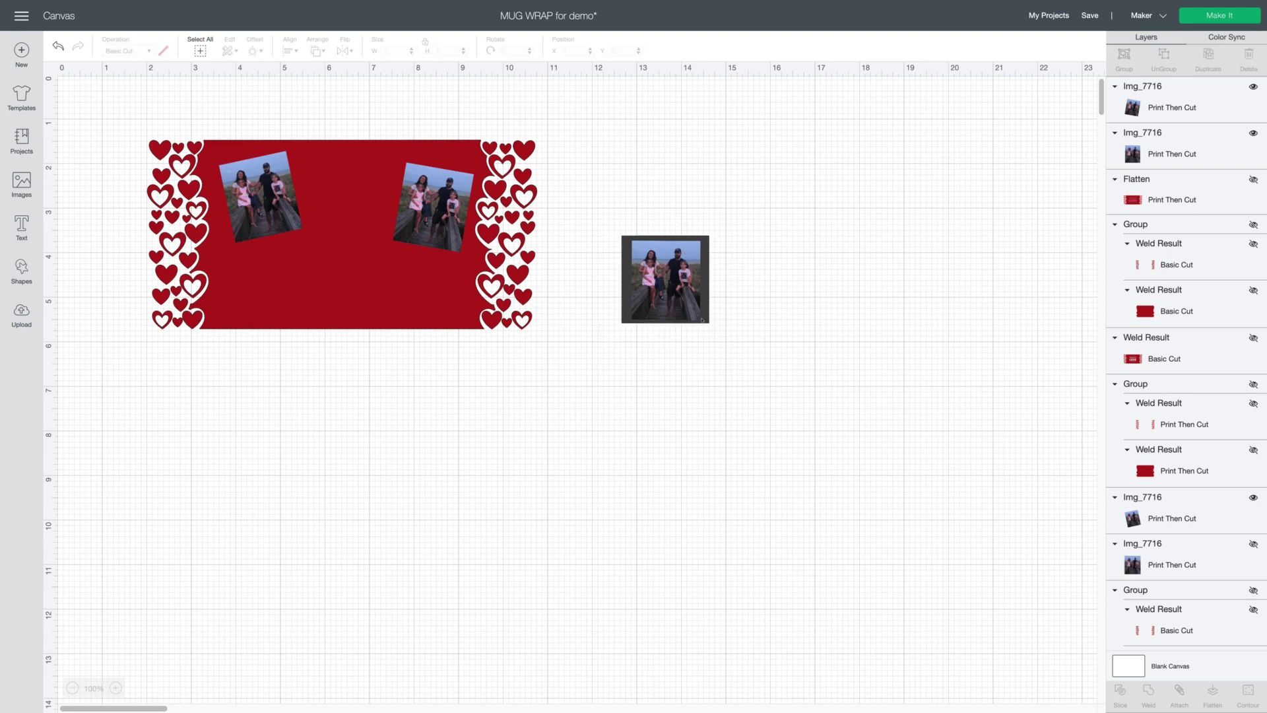
left_click(702, 320)
left_click(705, 314)
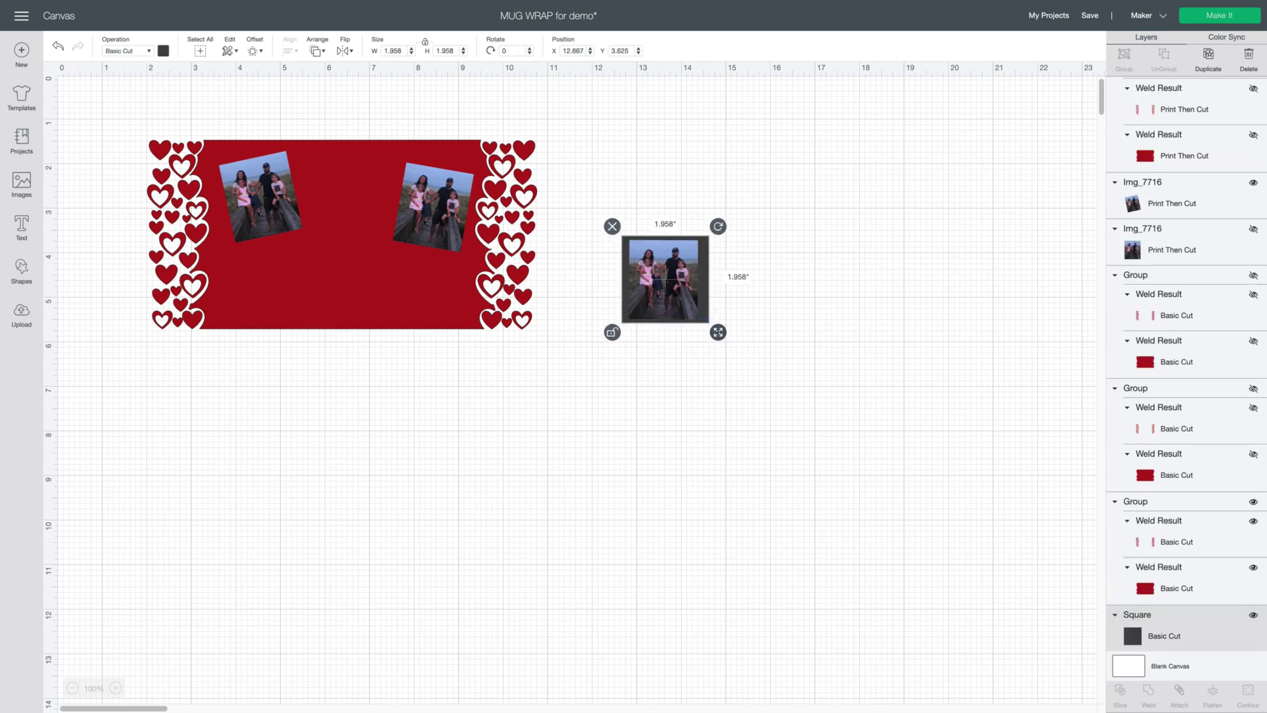
left_click_drag(718, 332, 714, 331)
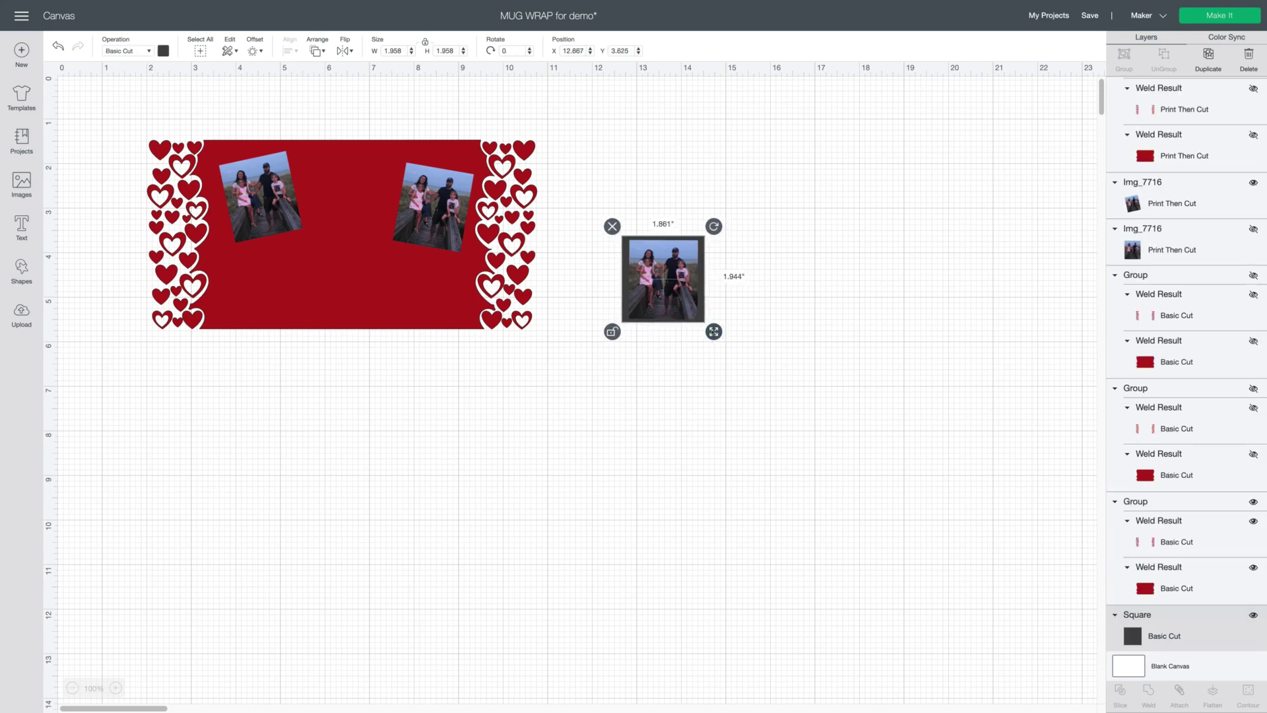
left_click(163, 51)
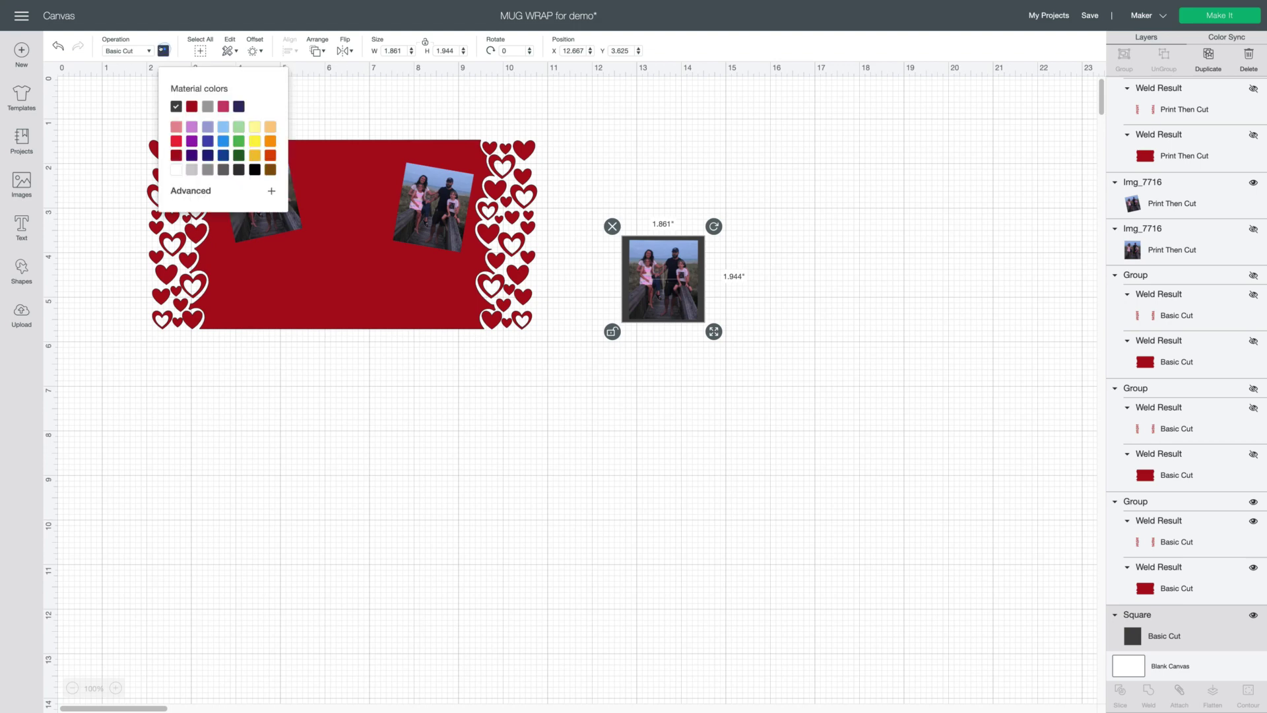
left_click(176, 169)
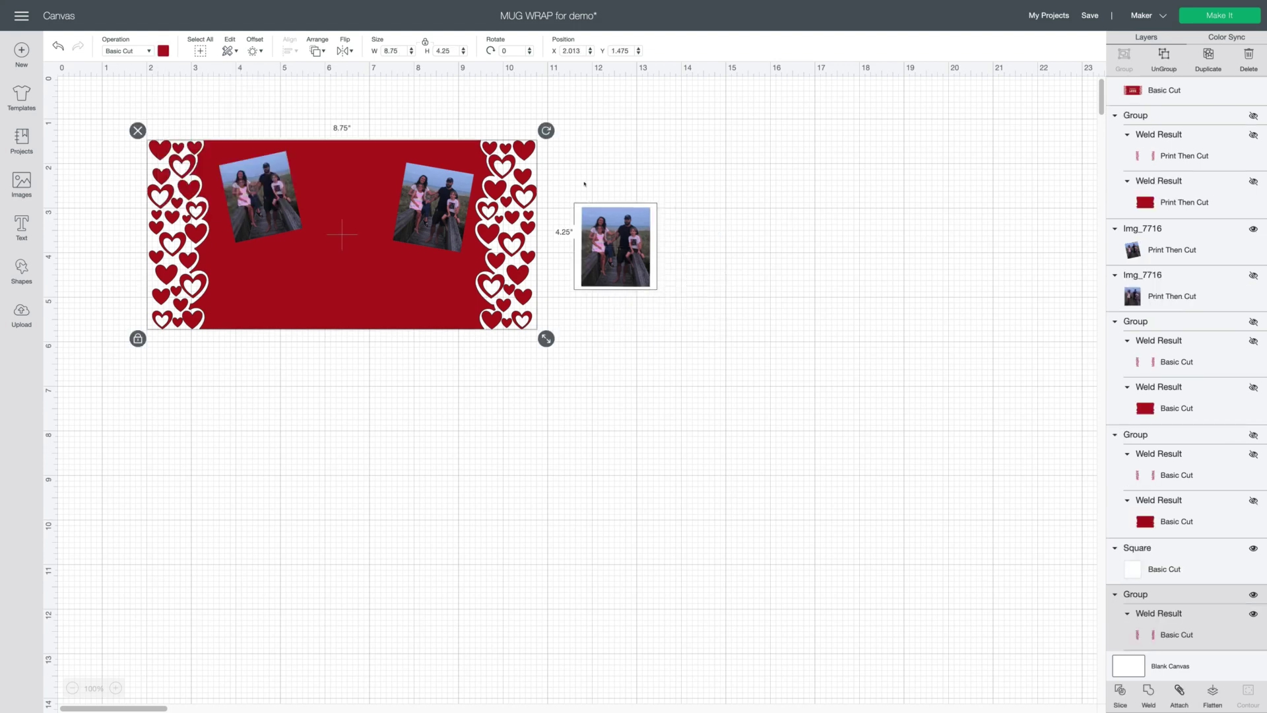
Move the photo and its white square together to the centre of the wrap.
left_click_drag(580, 184, 679, 311)
left_click_drag(615, 268, 354, 228)
left_click(667, 272)
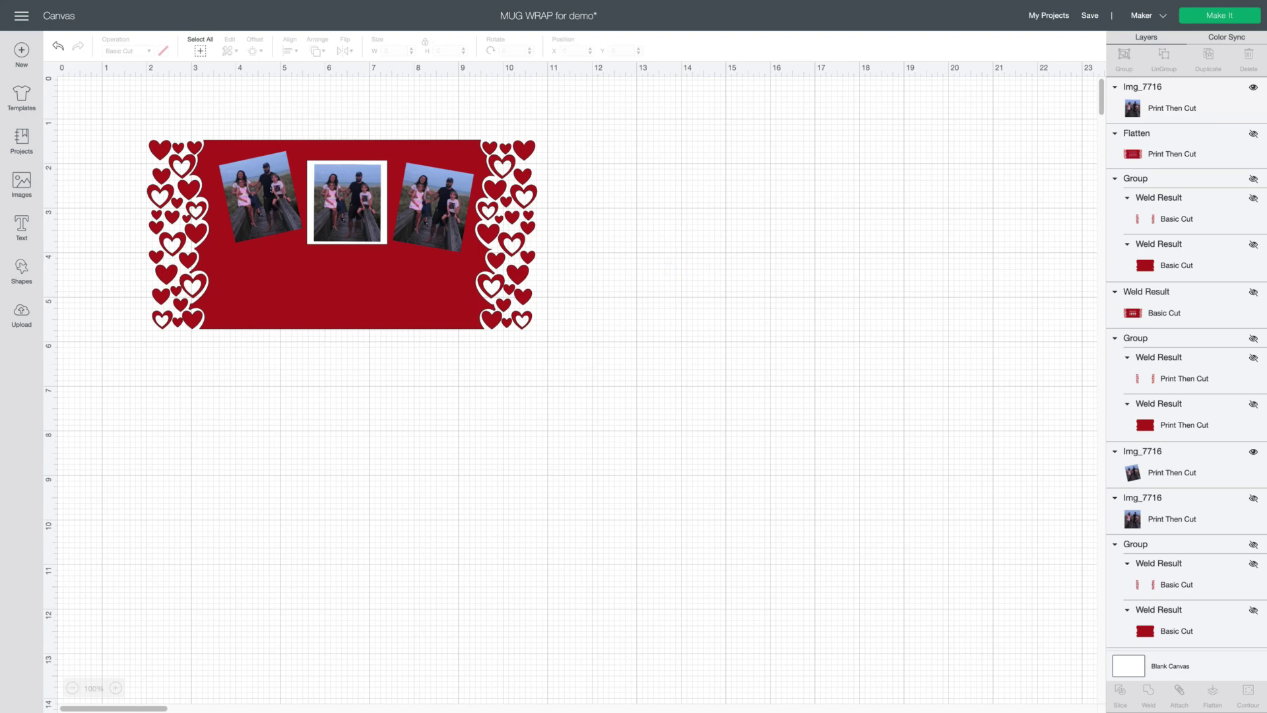
Move the photos and white square off the wrap, deleting the square and extra photo copies.
left_click_drag(273, 189, 665, 219)
left_click_drag(357, 200, 696, 231)
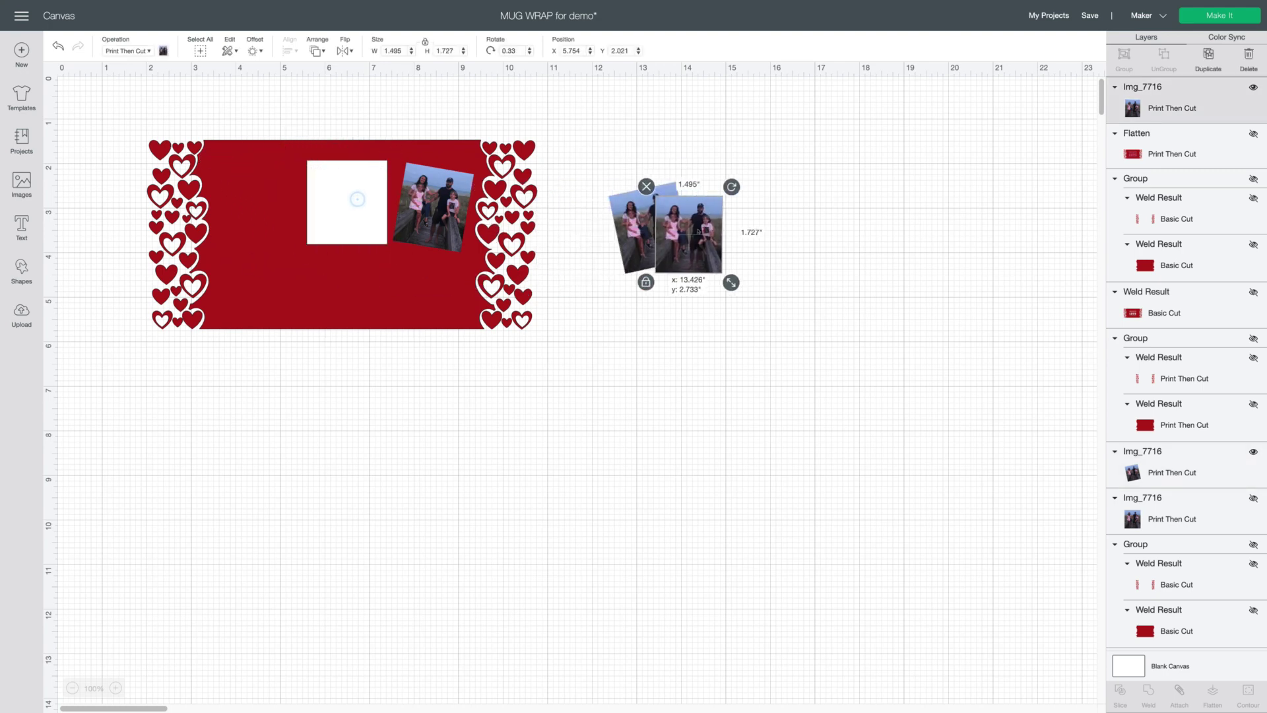
left_click_drag(353, 205, 759, 278)
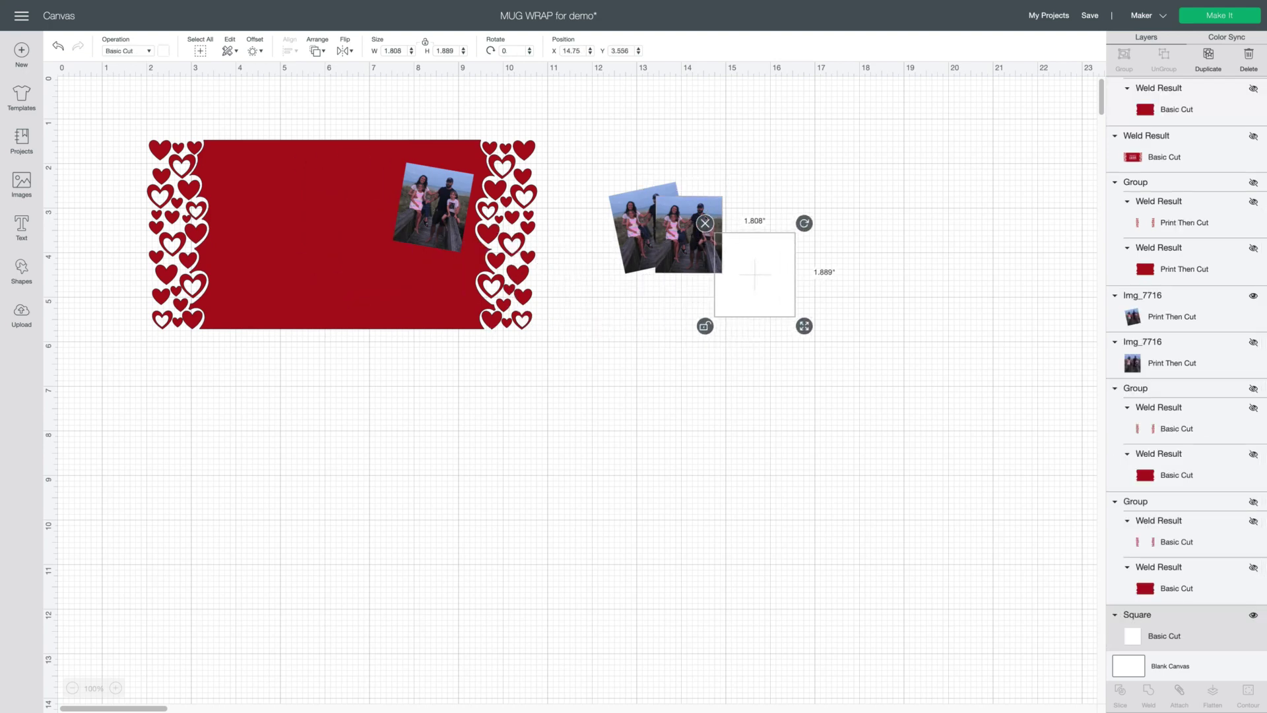
key("ctrl+z")
key("ctrl+z")
key("ctrl+z")
key("ctrl+z")
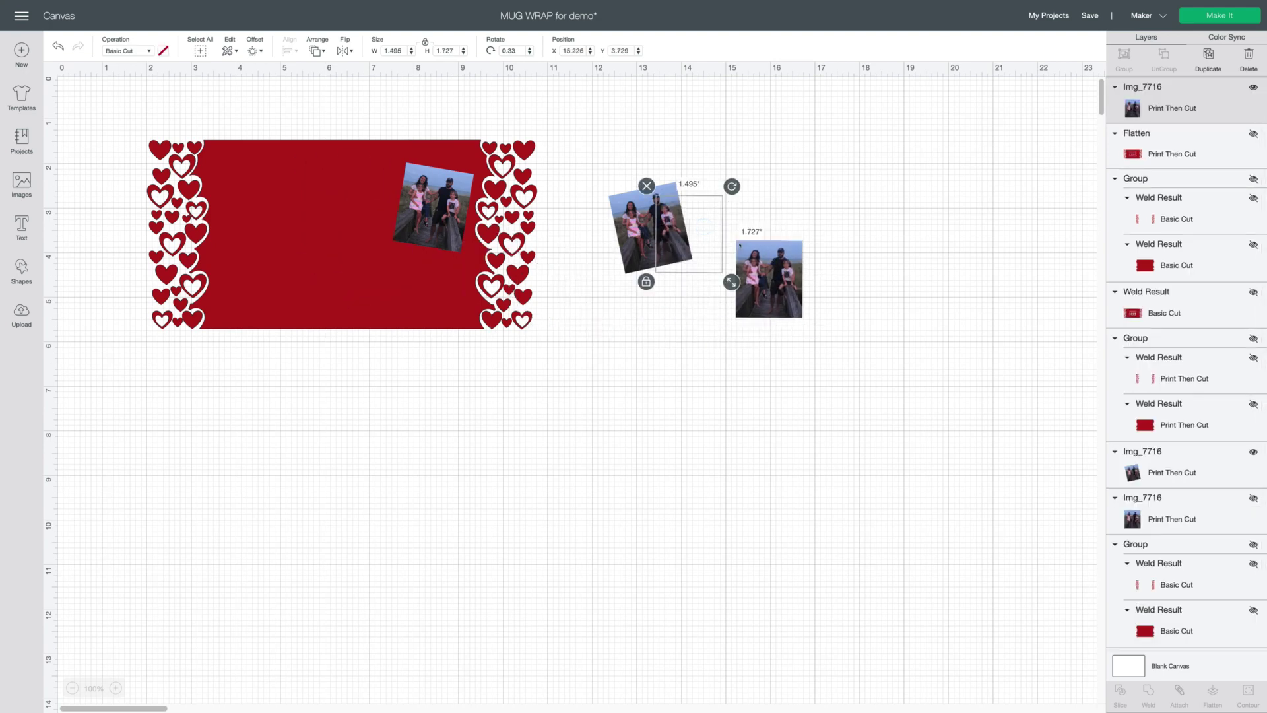
left_click(646, 185)
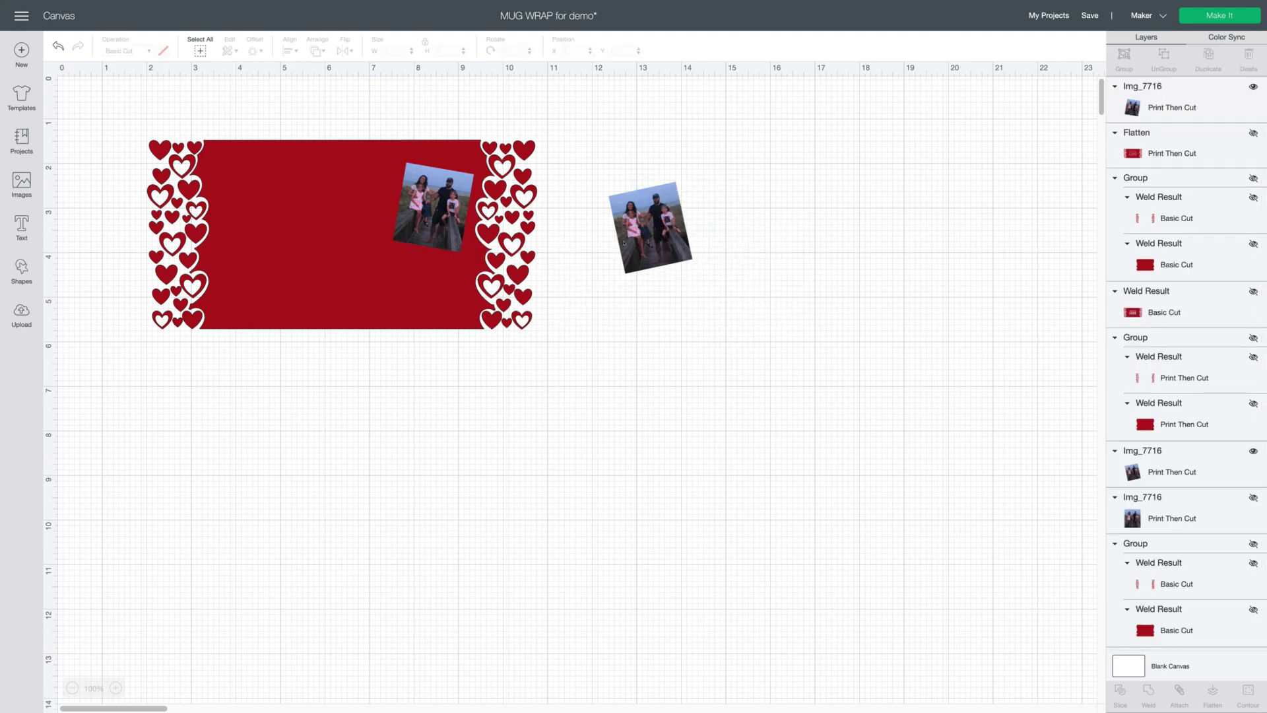
left_click_drag(433, 207, 869, 286)
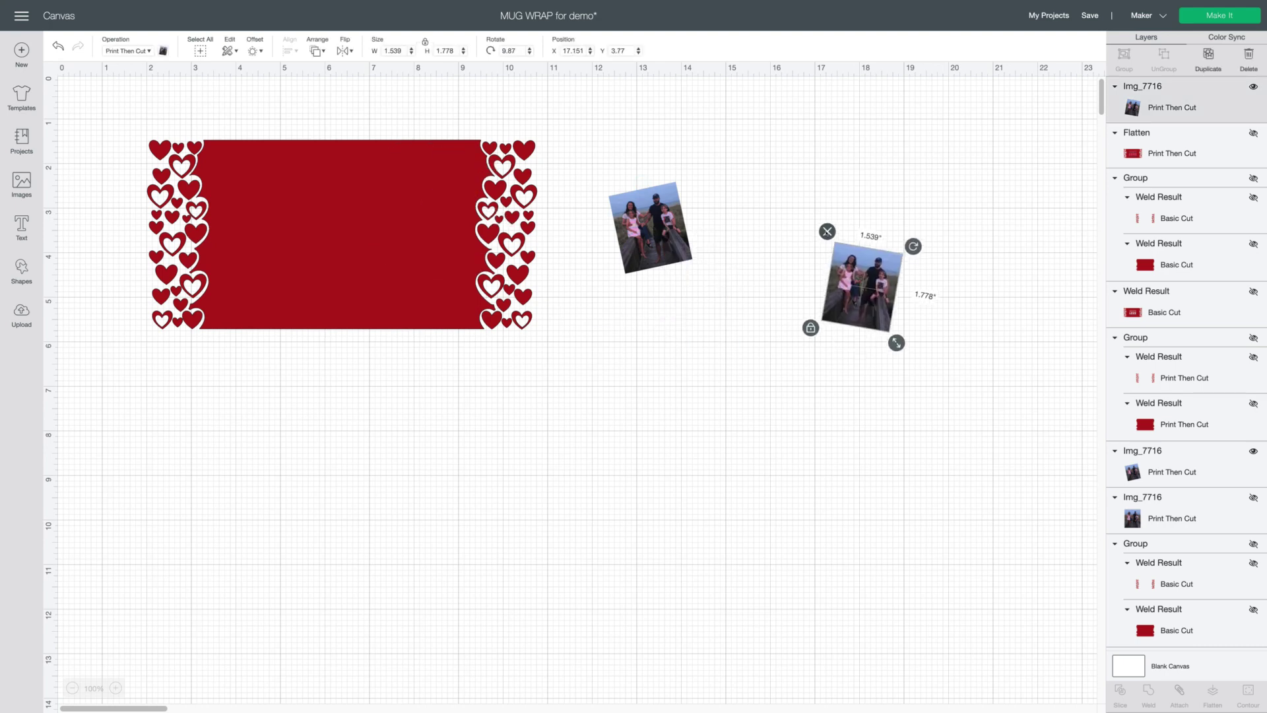
left_click(826, 235)
Rotate the remaining photo upright to 0° and enlarge it to about 6.07 × 7.01 in.
left_click(650, 228)
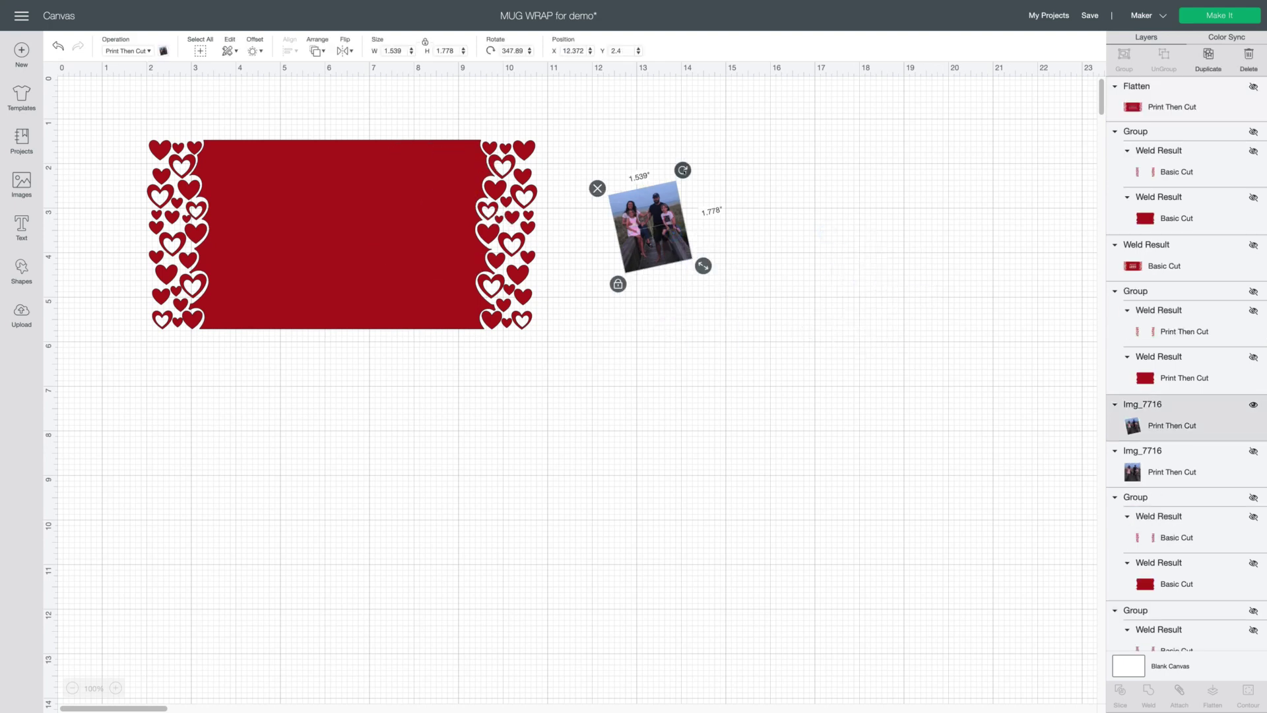
left_click_drag(682, 170, 695, 177)
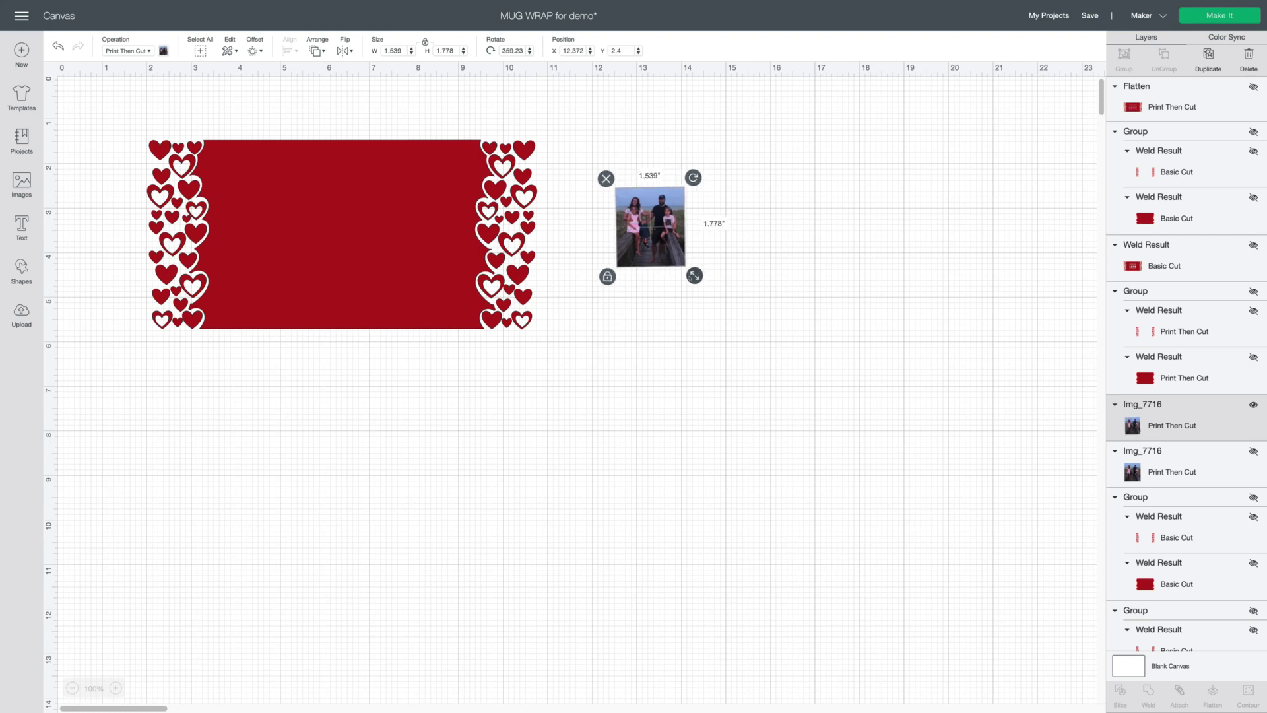
left_click_drag(695, 275, 905, 392)
Ungroup the hearts design, set the heart columns aside, and place the scalloped red base over the photo.
left_click(990, 450)
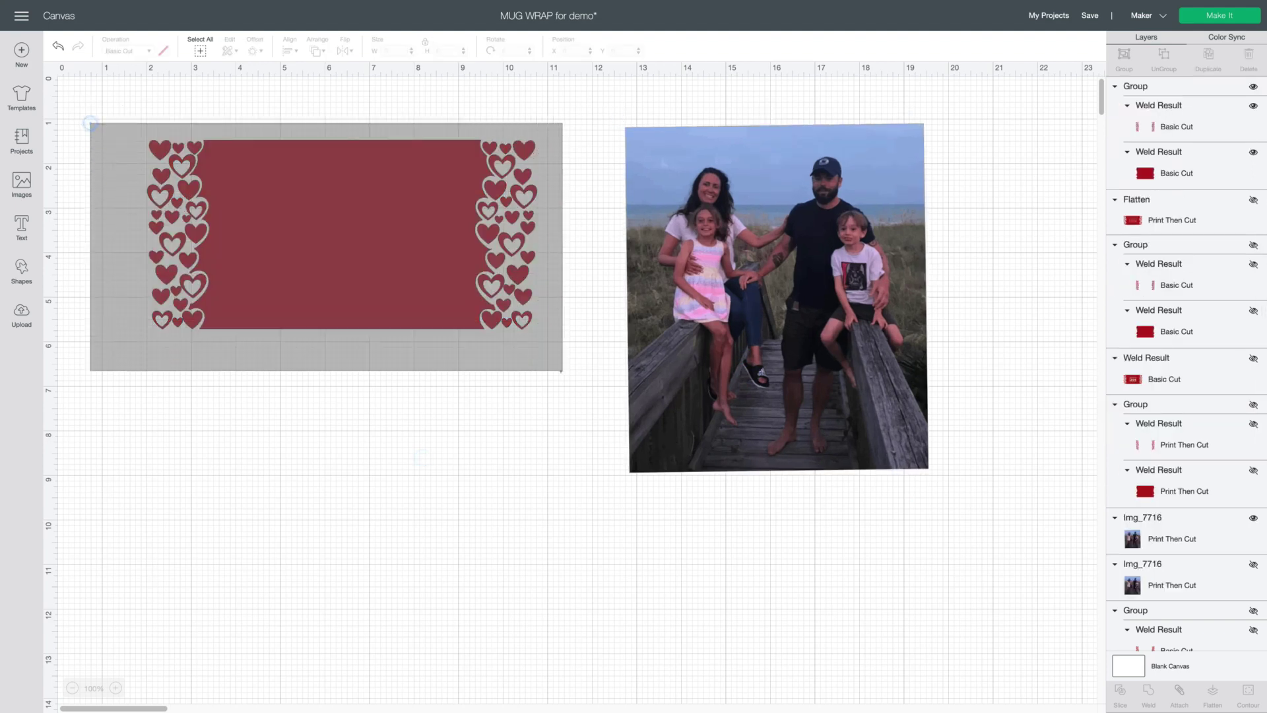
left_click(345, 243)
right_click(338, 223)
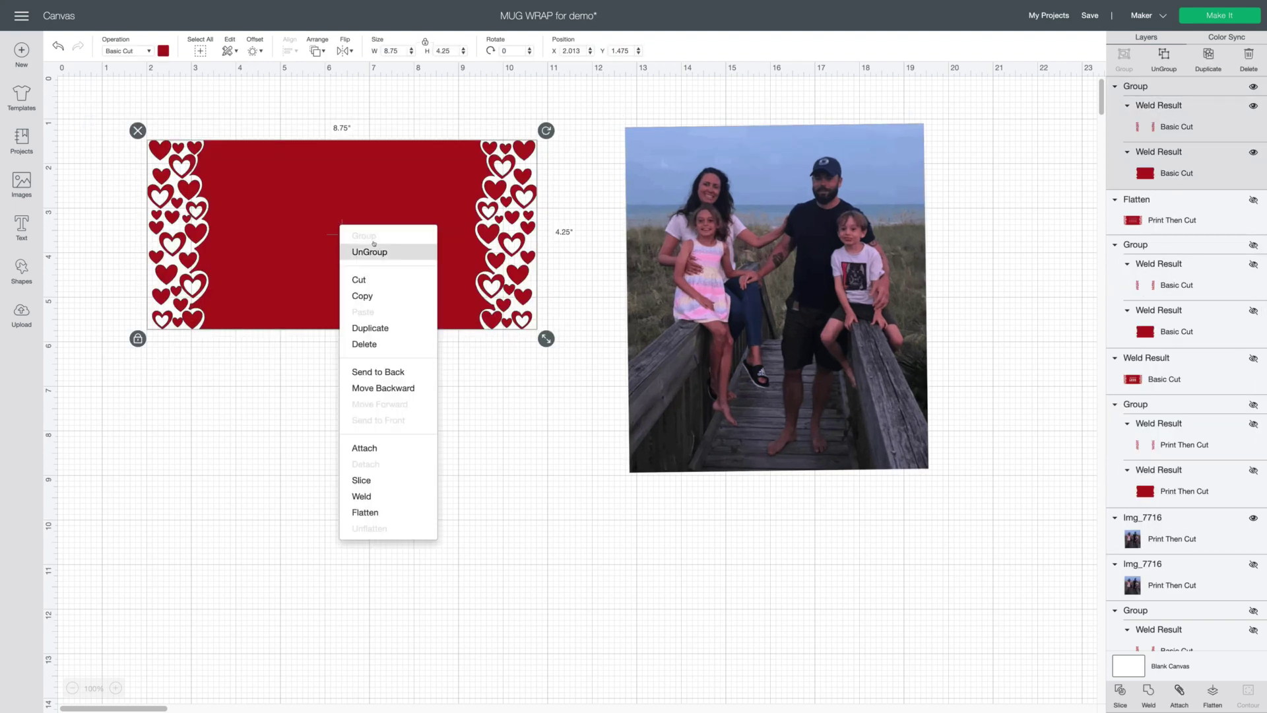
left_click(375, 249)
left_click_drag(506, 246, 498, 519)
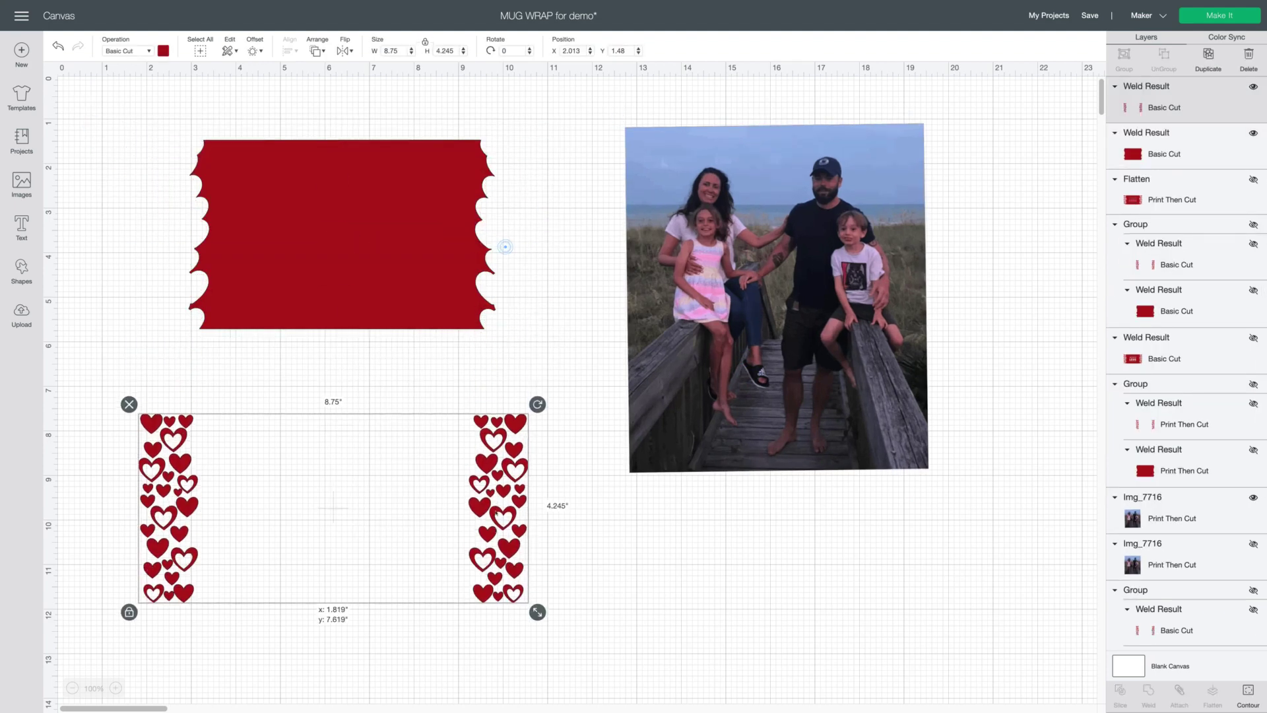
left_click_drag(424, 198, 858, 193)
Enlarge the photo to about 7.1 × 8.2 in and tilt the red base to match it.
left_click(794, 397)
left_click_drag(938, 477, 954, 498)
left_click_drag(807, 438, 802, 442)
left_click(878, 264)
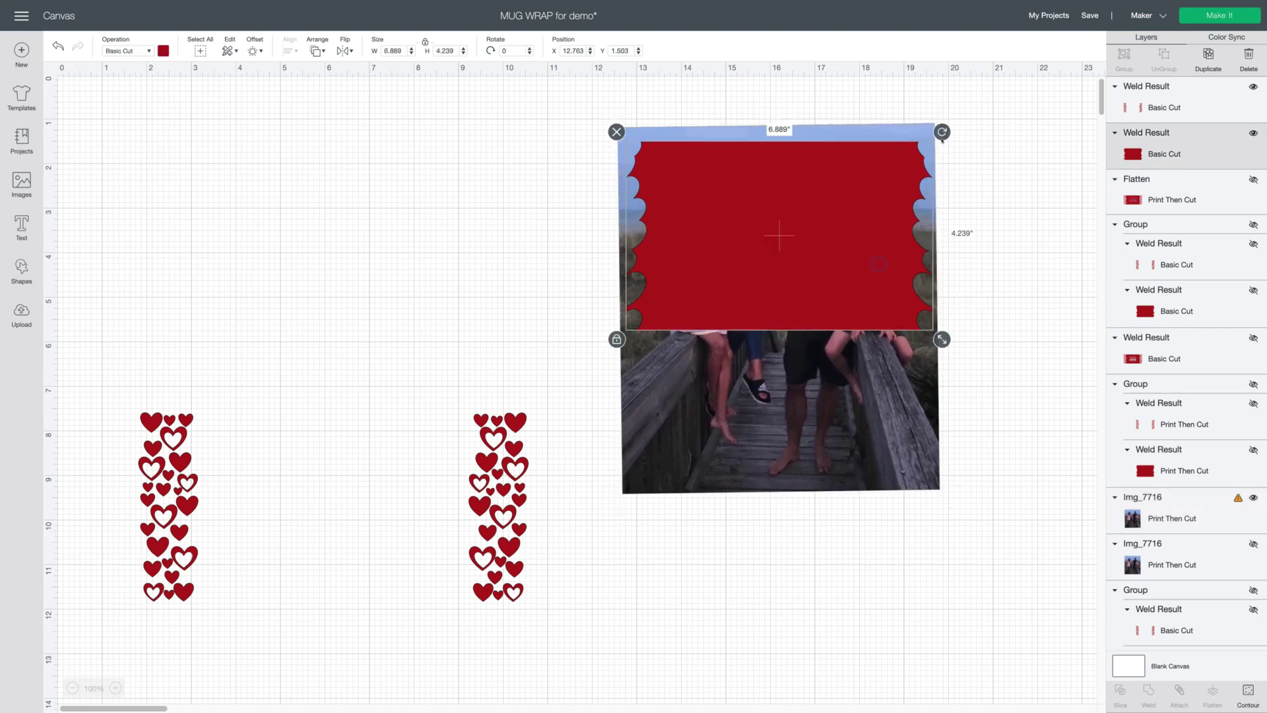
left_click_drag(942, 132, 941, 129)
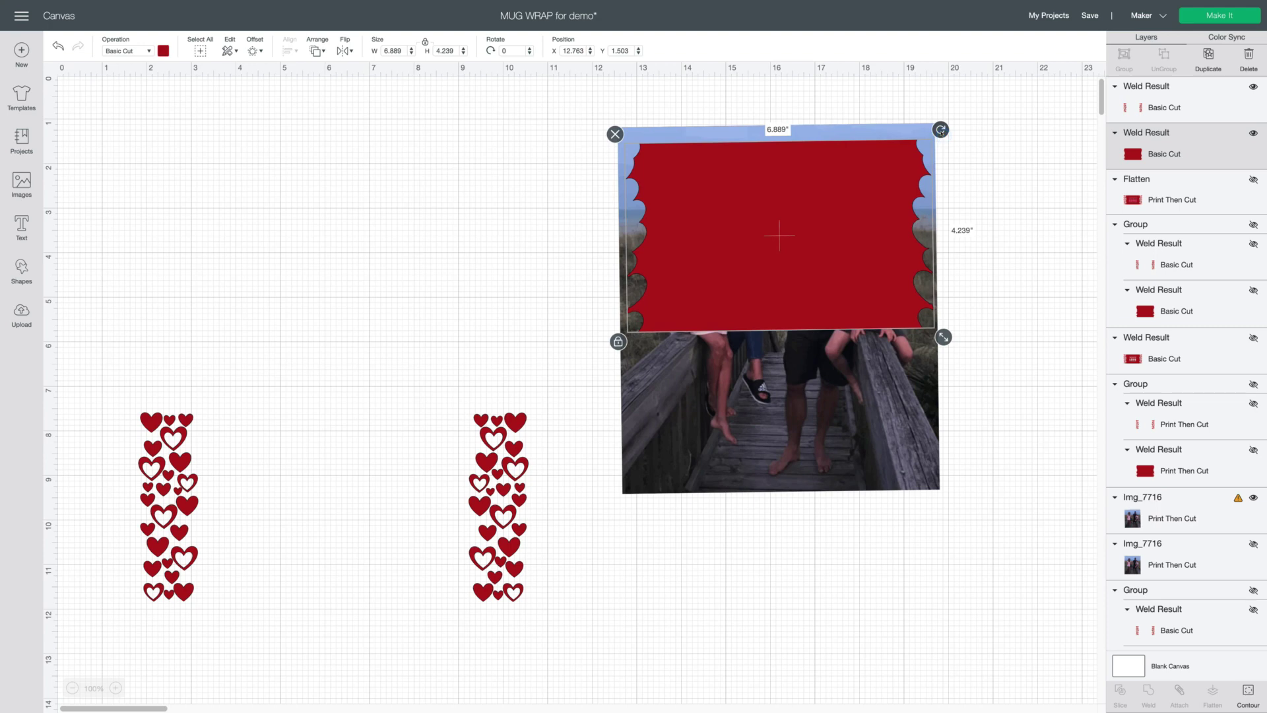
Select both the photo and red base and slice them.
left_click(979, 308)
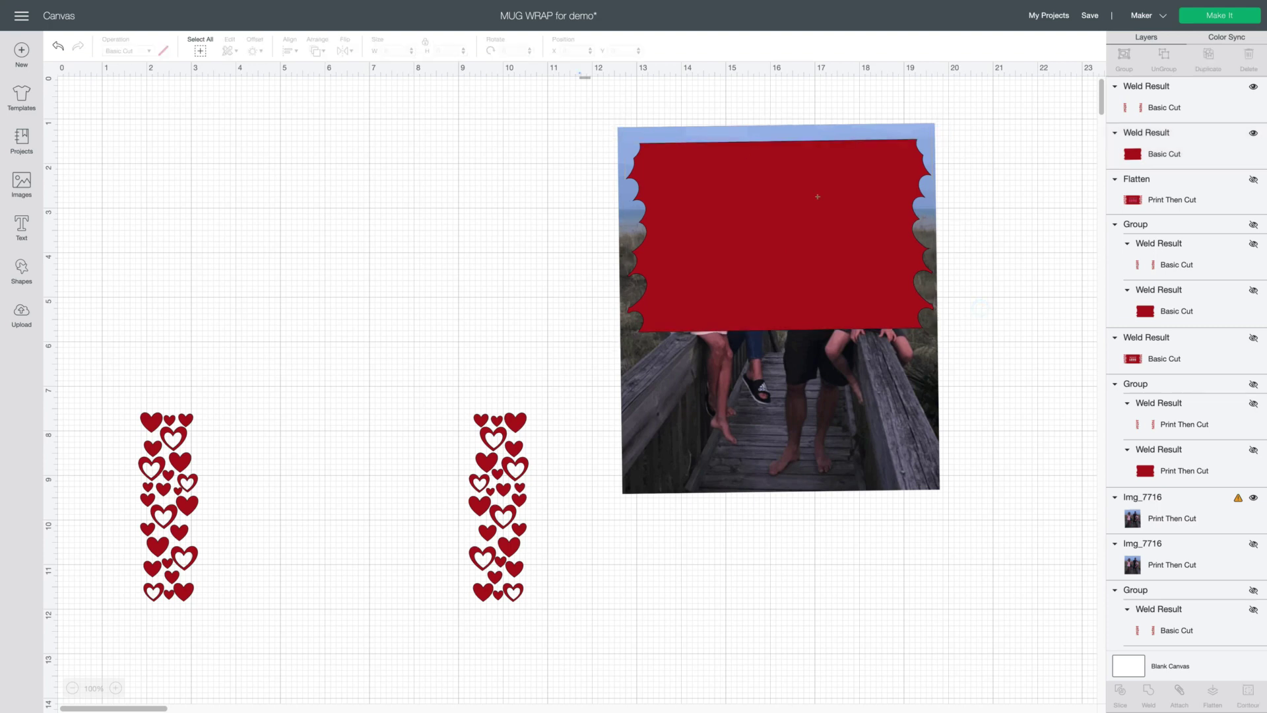
left_click_drag(579, 77, 957, 548)
right_click(737, 364)
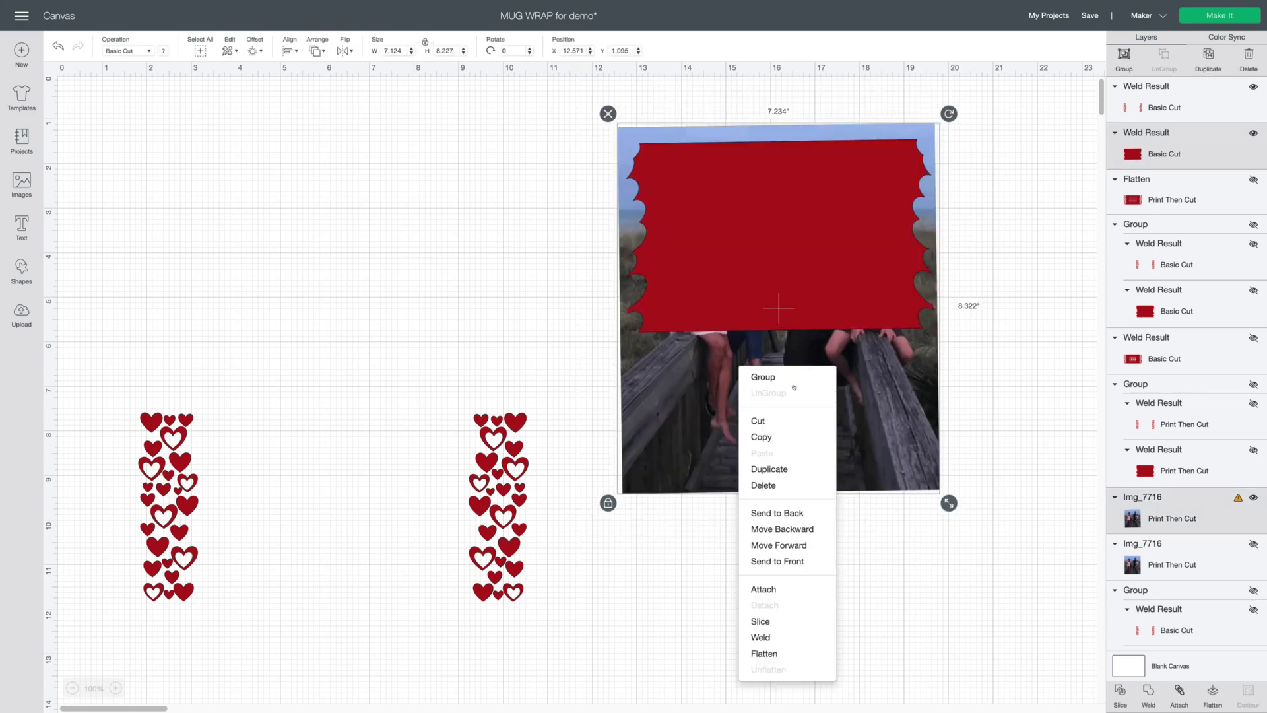
left_click(782, 620)
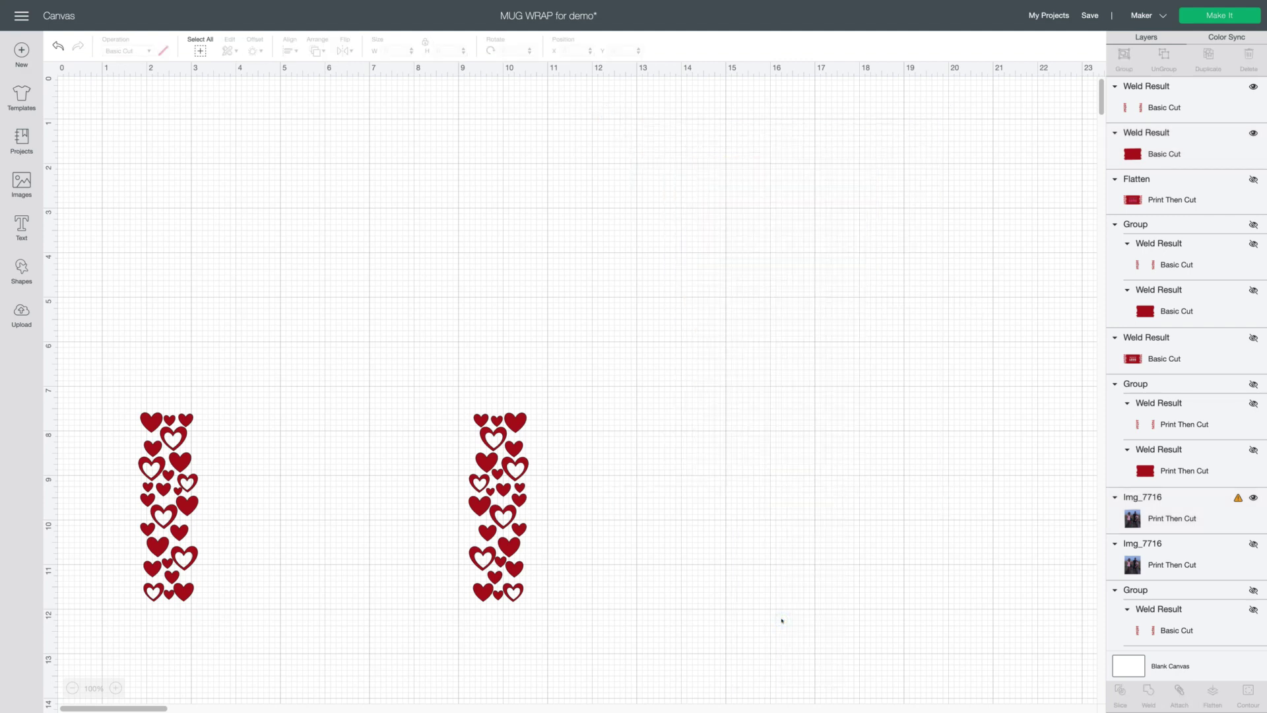
Move the heart-edged photo piece to the top-left and position the heart columns around it.
left_click_drag(779, 211, 911, 554)
left_click_drag(722, 261, 860, 544)
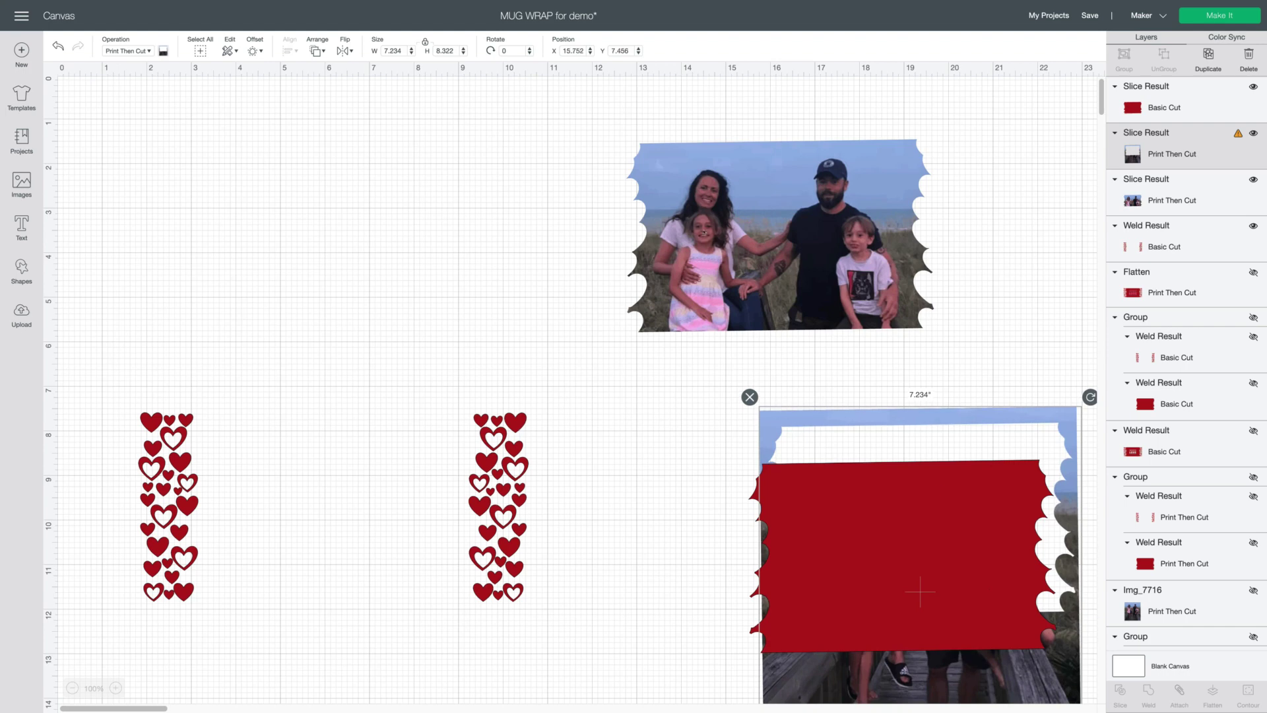
left_click_drag(708, 237, 288, 240)
left_click_drag(486, 517, 524, 216)
Align the photo and heart columns along their tops.
left_click(344, 232)
left_click(665, 243)
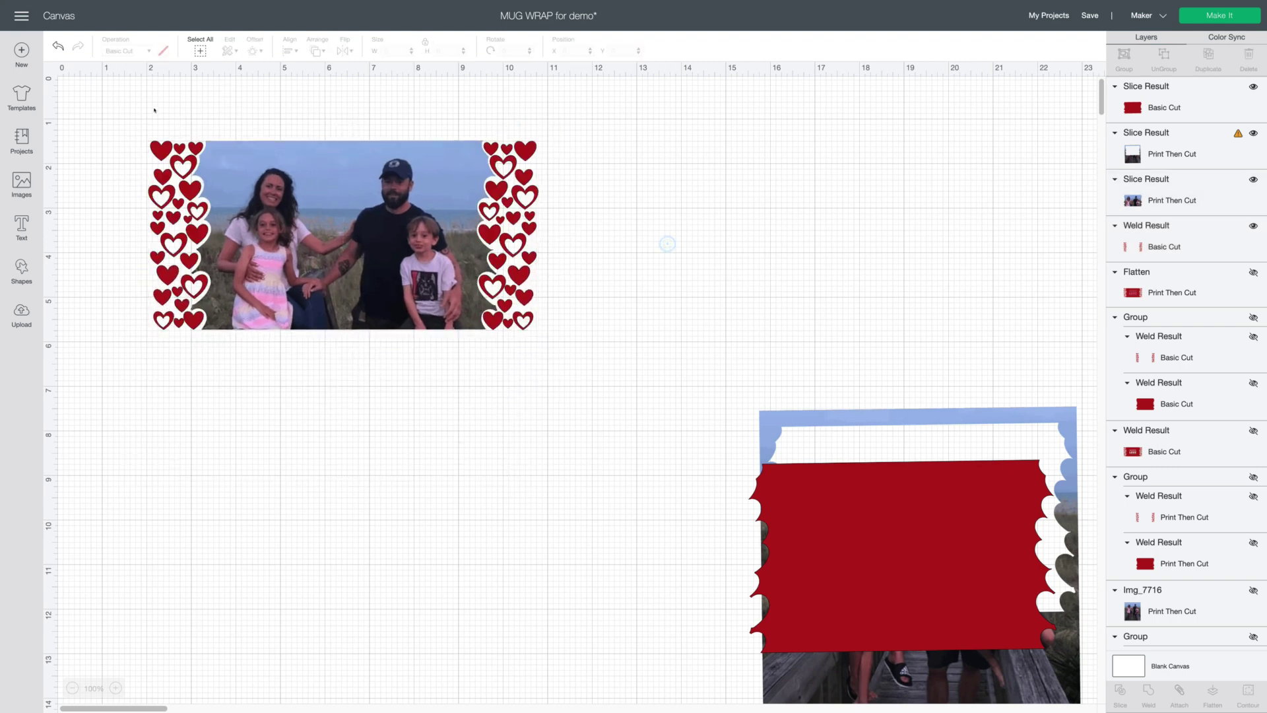
left_click_drag(147, 108, 574, 400)
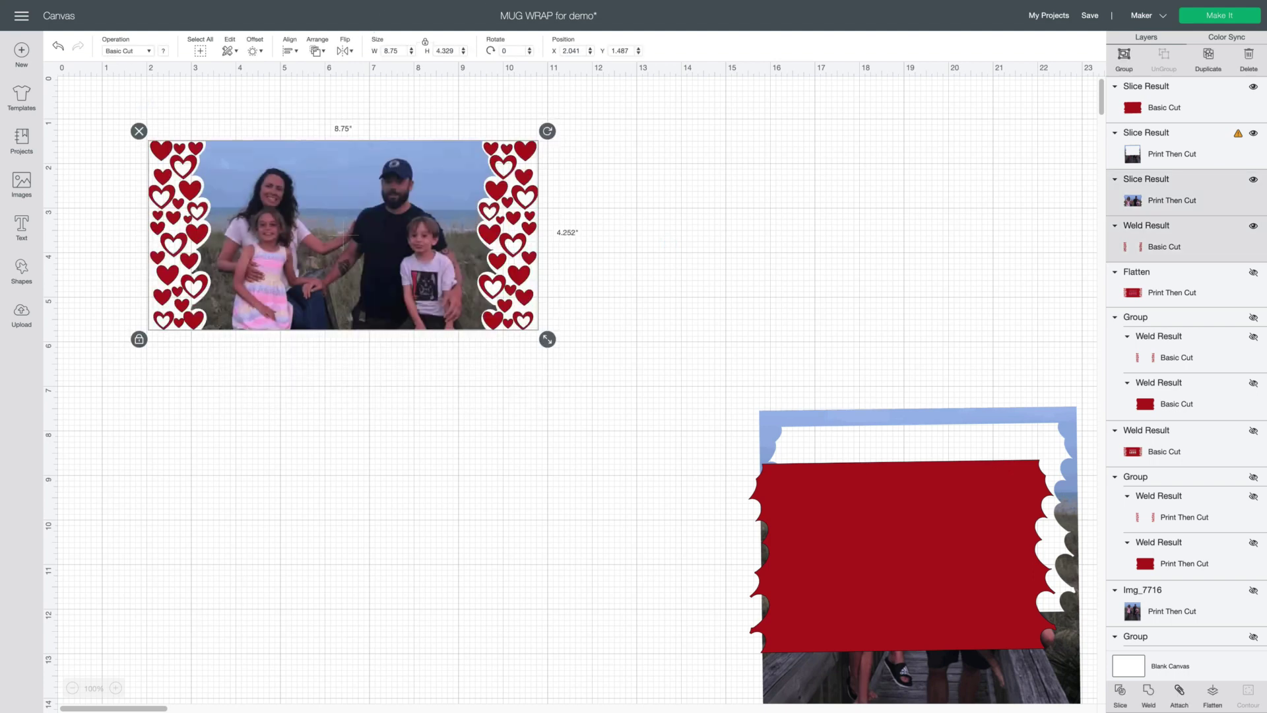
left_click(290, 51)
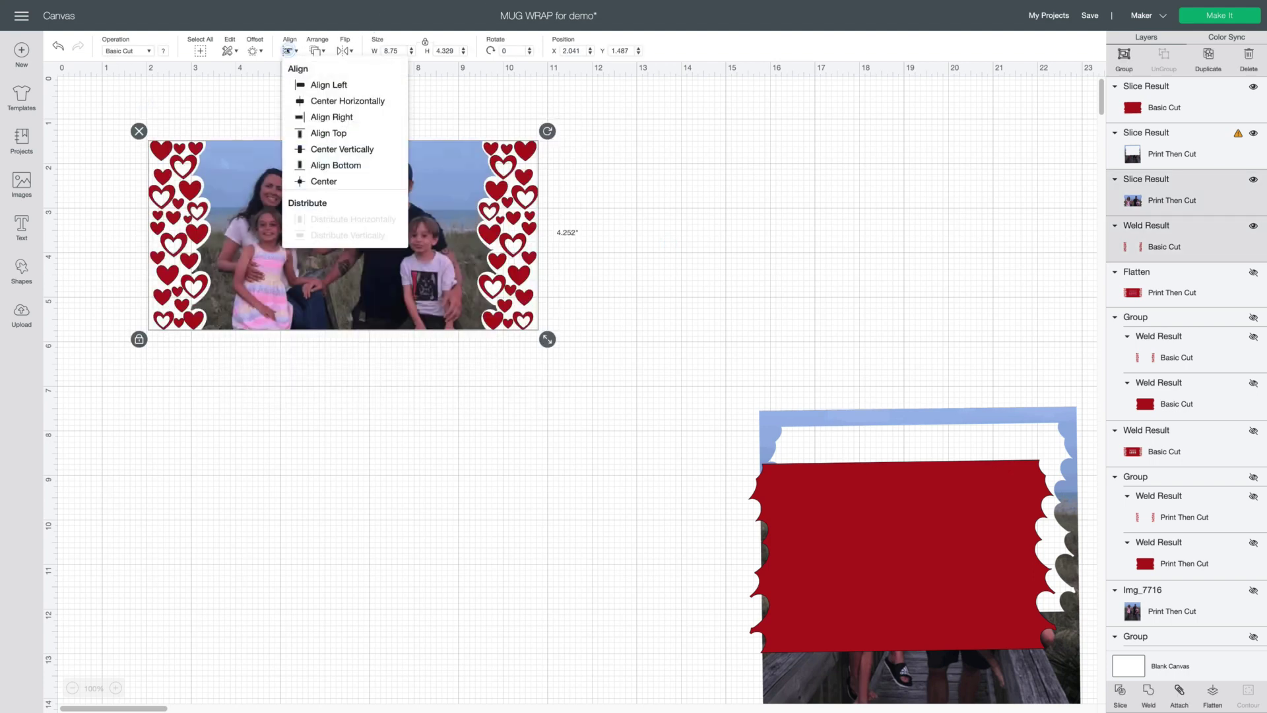
left_click(384, 135)
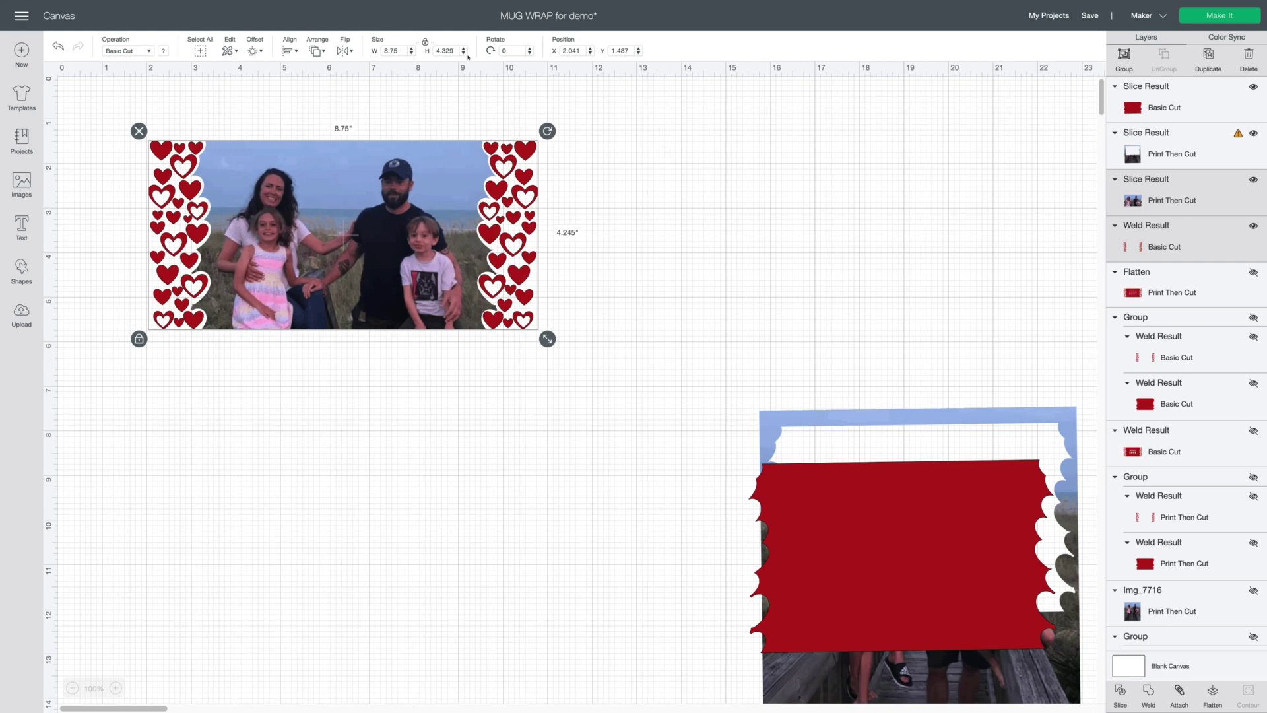
Unlock the proportions and set the height to 4.25 in.
left_click(425, 42)
left_click(454, 51)
key("BackSpace")
key("BackSpace")
key("Return")
Delete the leftover slice pieces and reselect the 4.25 in photo with its heart columns.
left_click(911, 594)
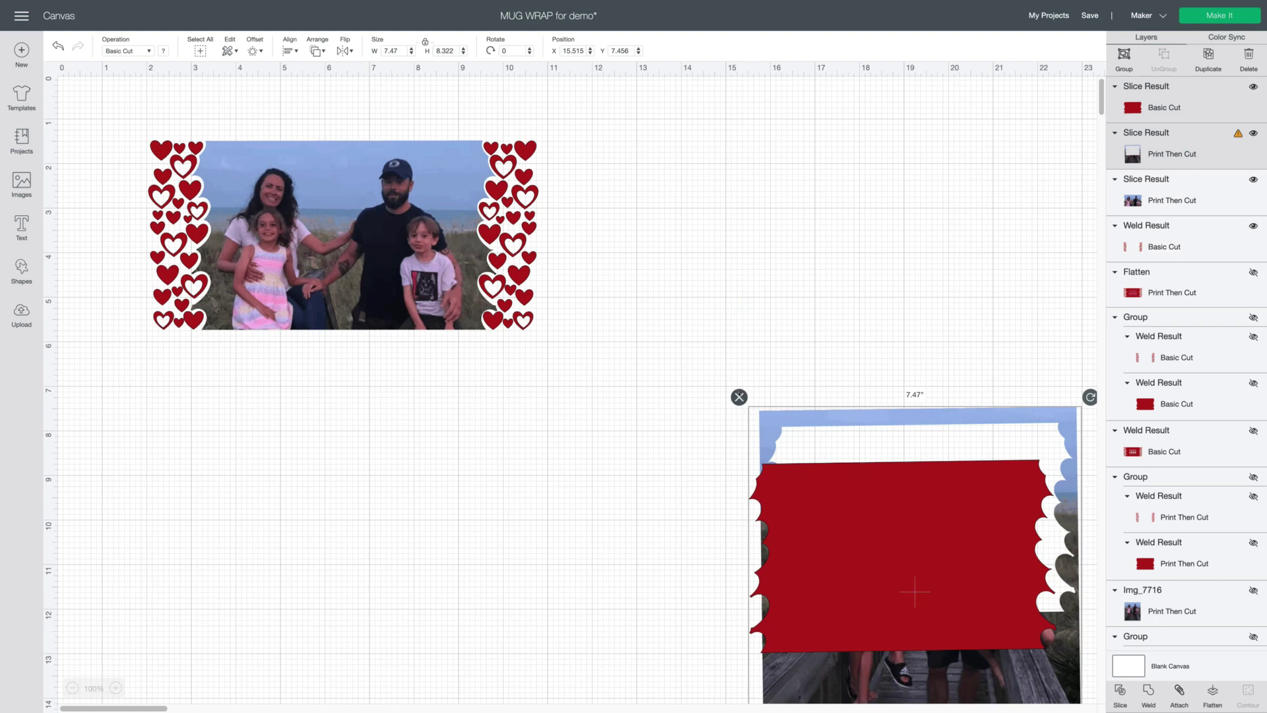
key("Delete")
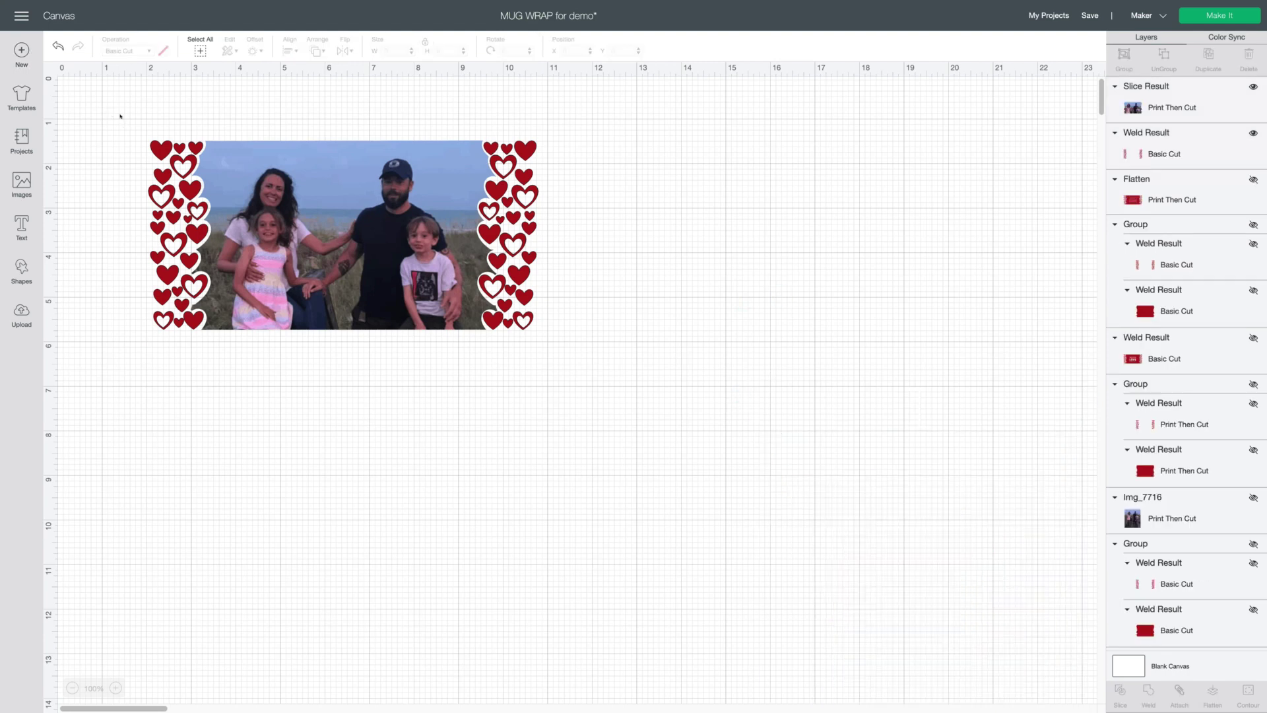
left_click_drag(124, 120, 585, 343)
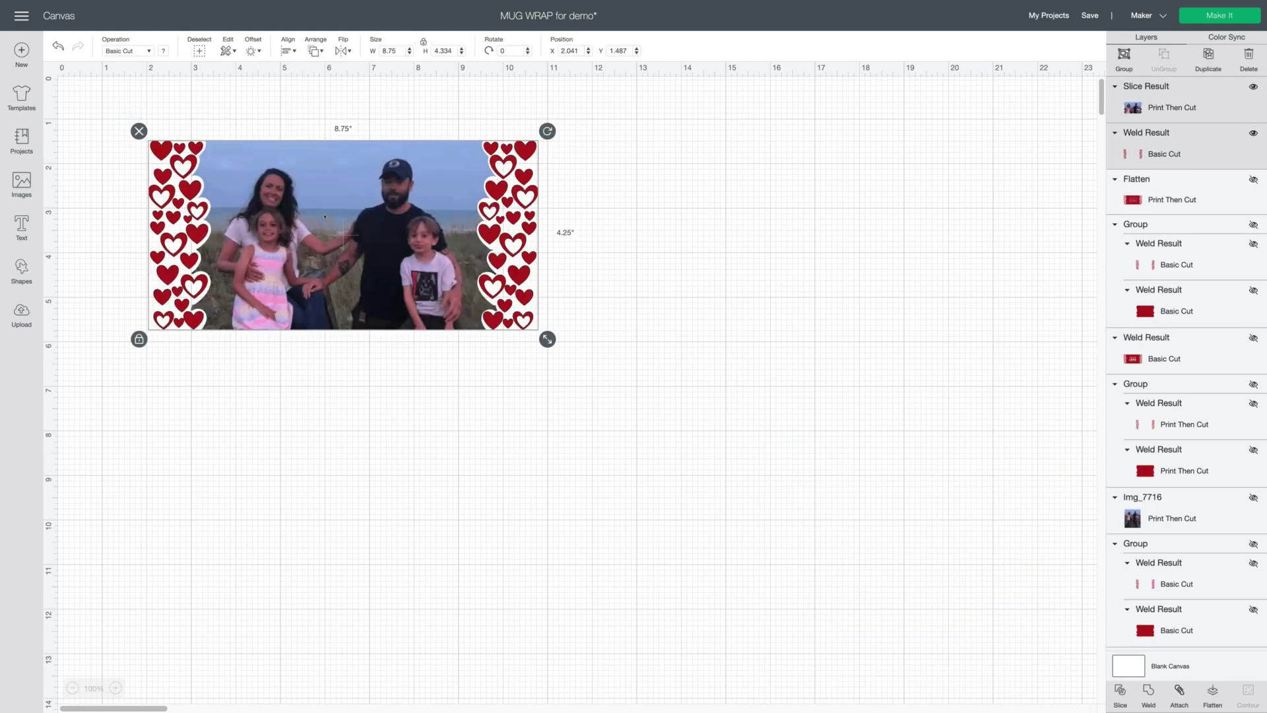
left_click(423, 44)
right_click(373, 229)
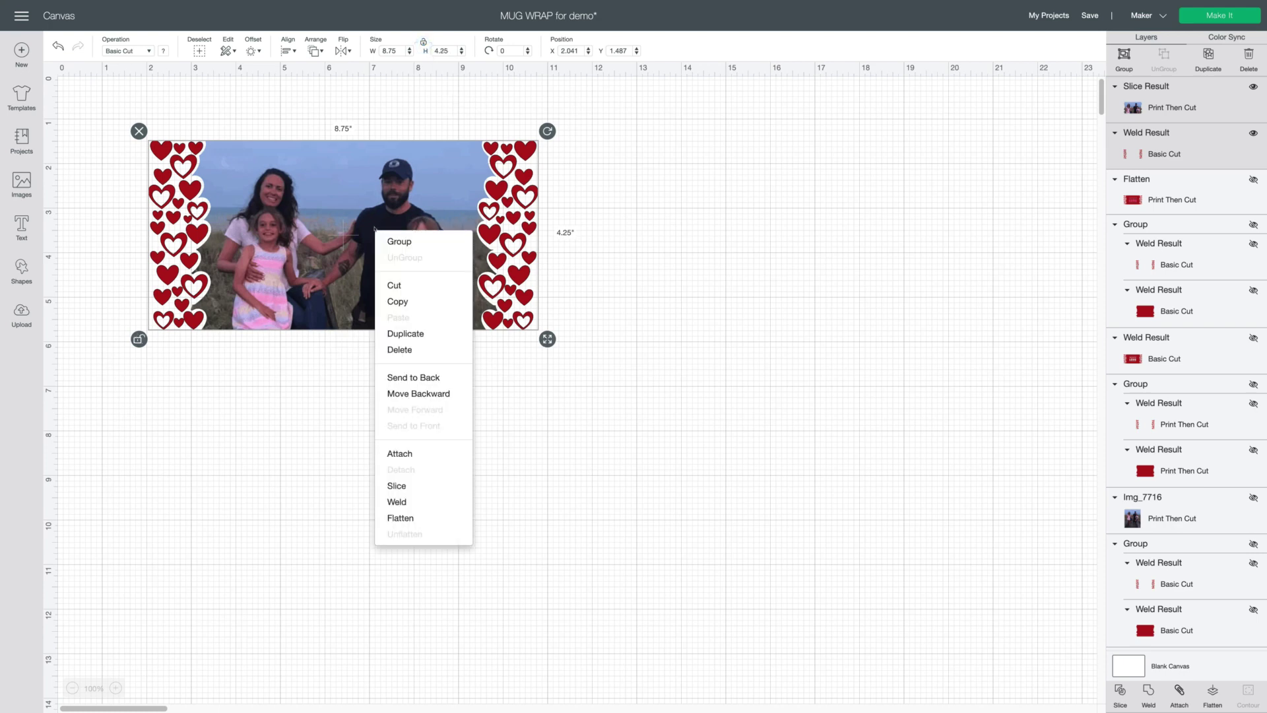
Flatten the photo and hearts into one image, then preview it mirrored on a single mat.
left_click(421, 516)
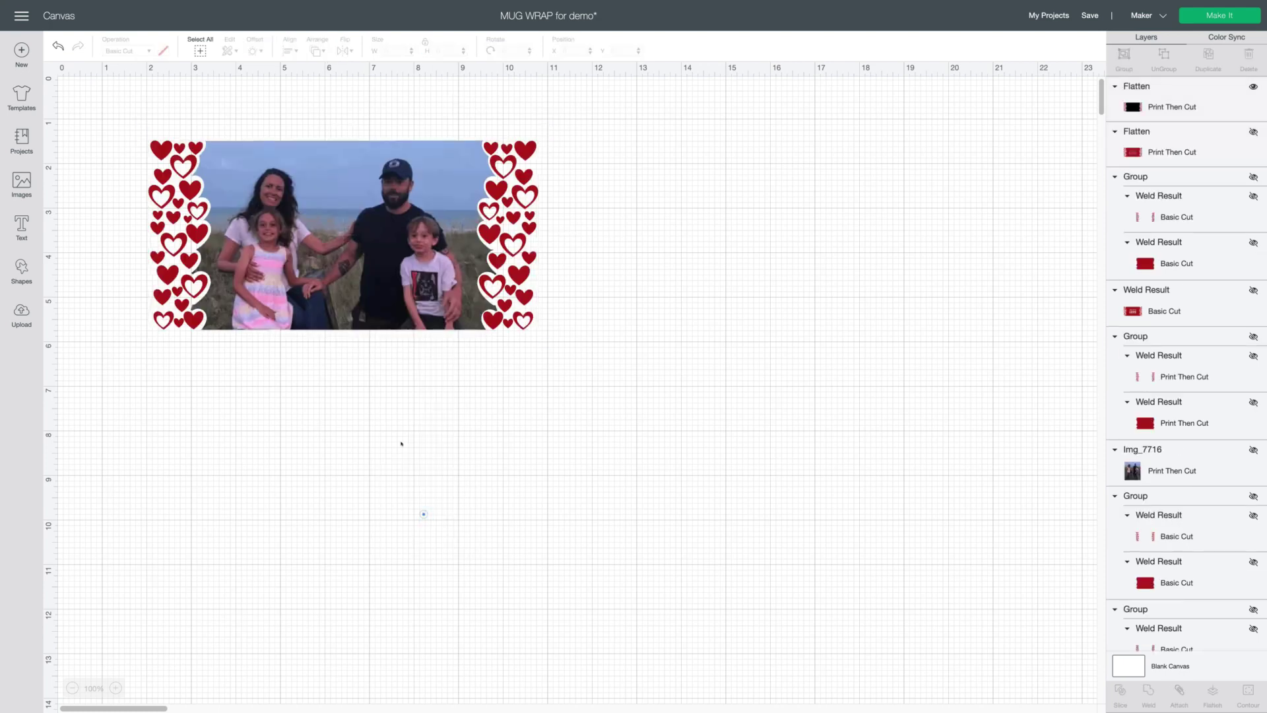
left_click_drag(353, 235, 315, 222)
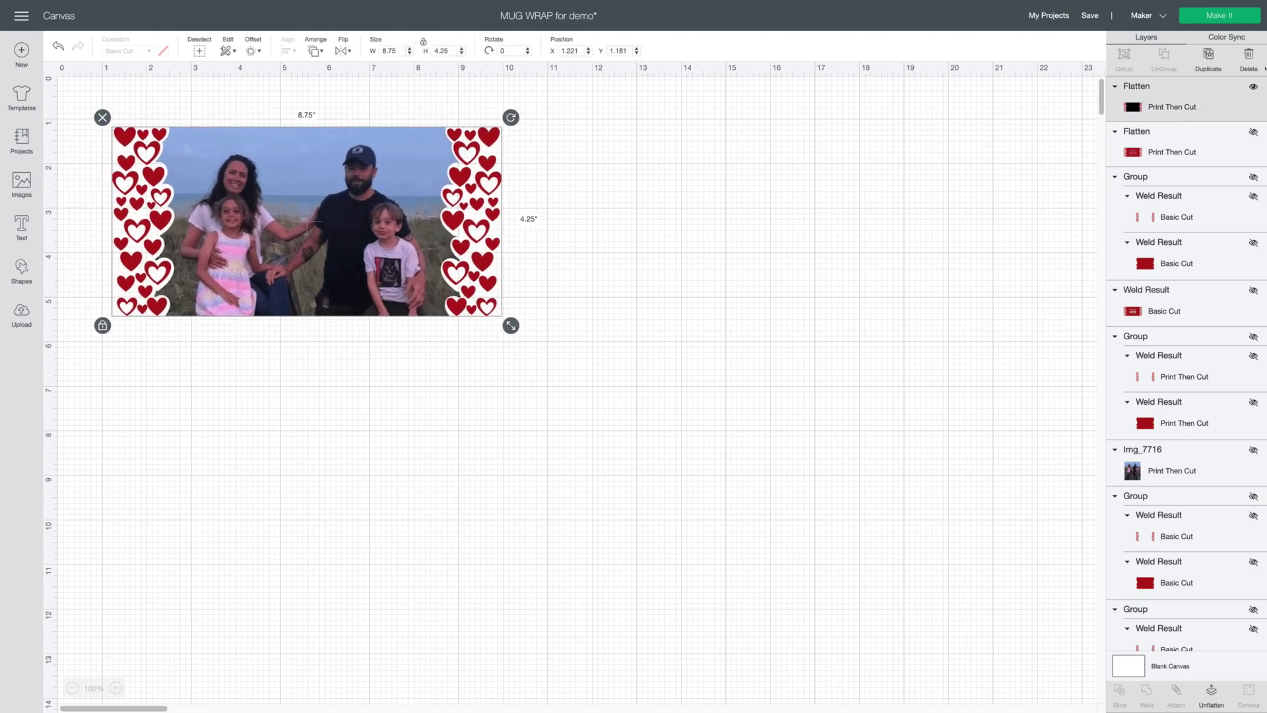
left_click(1231, 19)
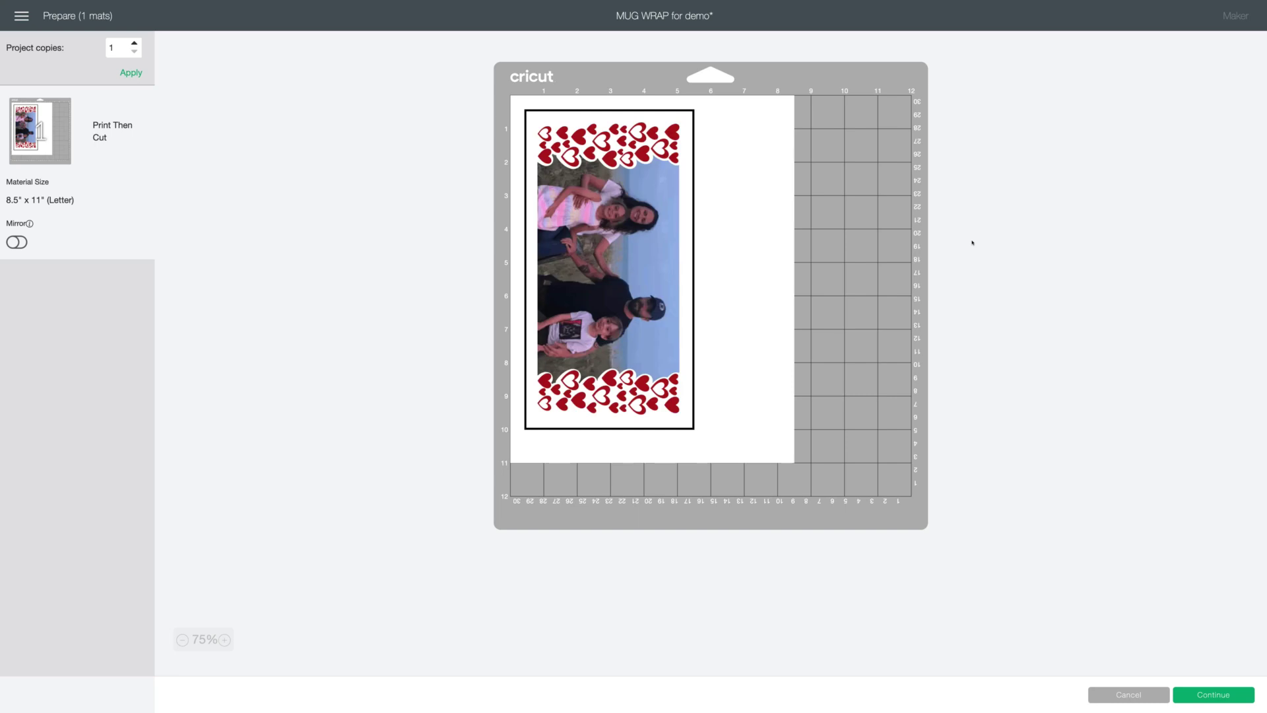
left_click(17, 242)
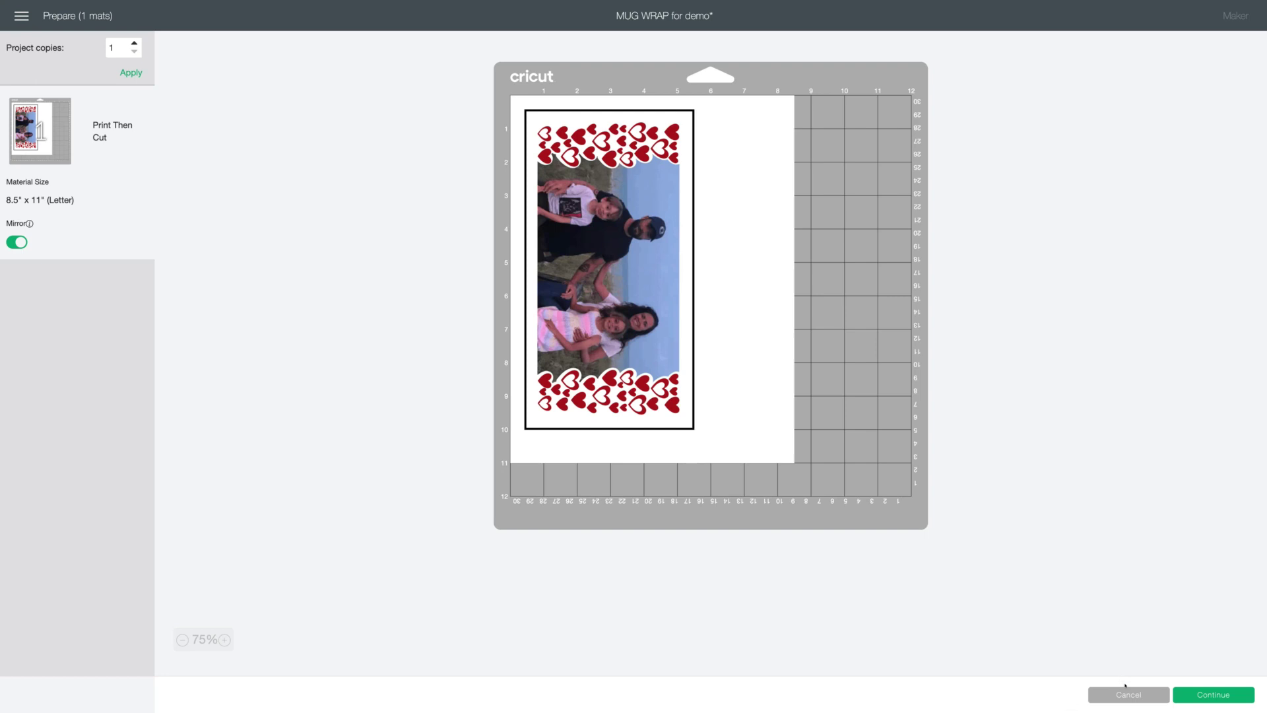
left_click(1124, 691)
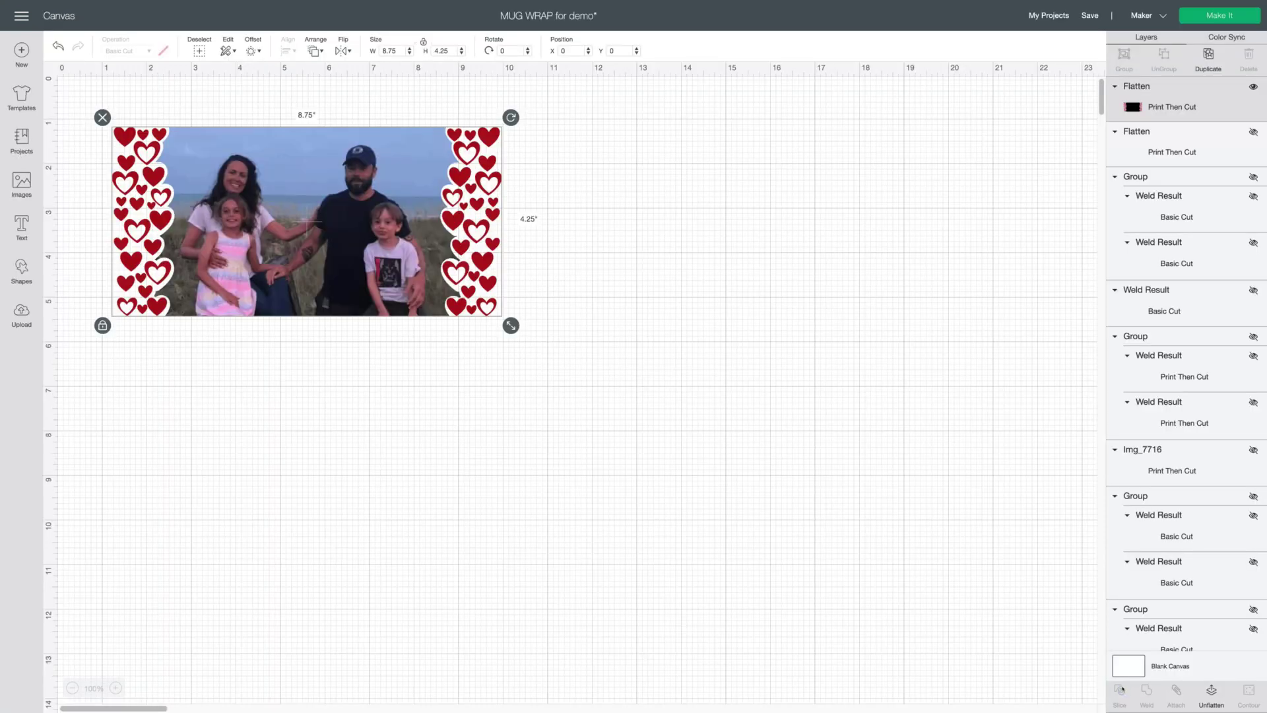
Move the photo wrap to the top-left, then unhide the red heart Group below it and Img_7716.
left_click_drag(316, 269, 288, 228)
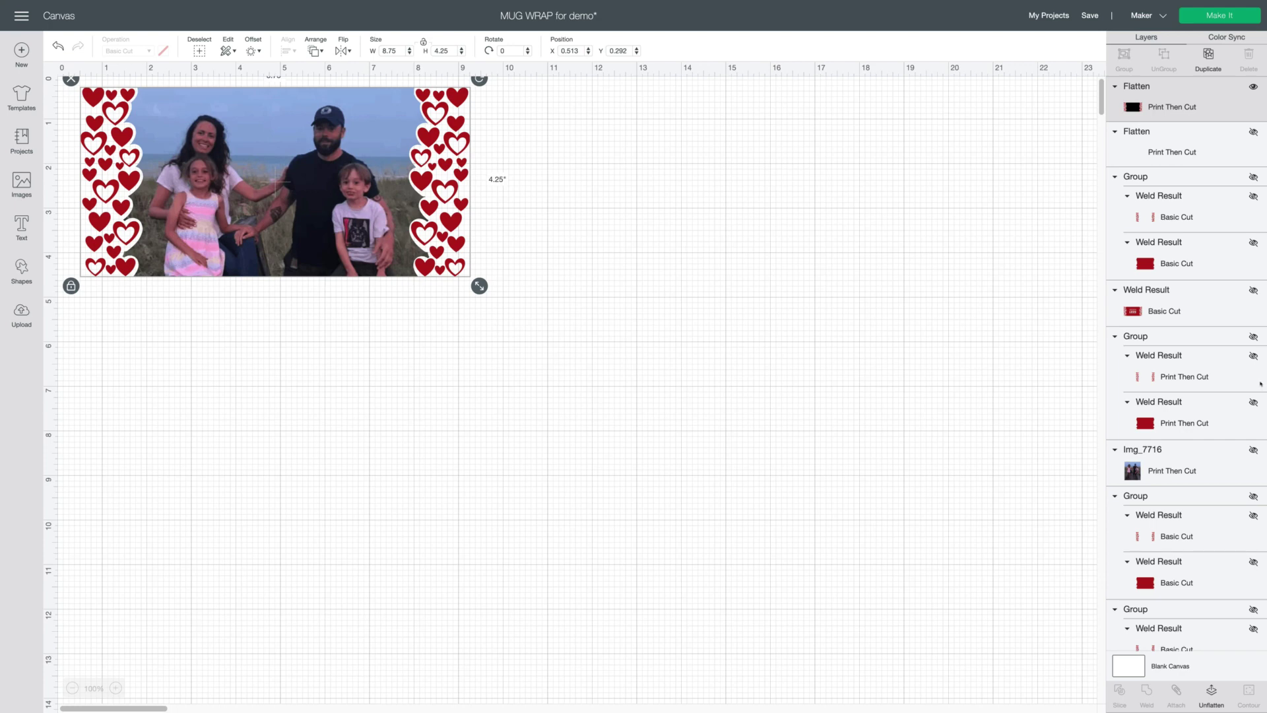
left_click(1253, 336)
left_click_drag(540, 361, 344, 405)
left_click(1253, 448)
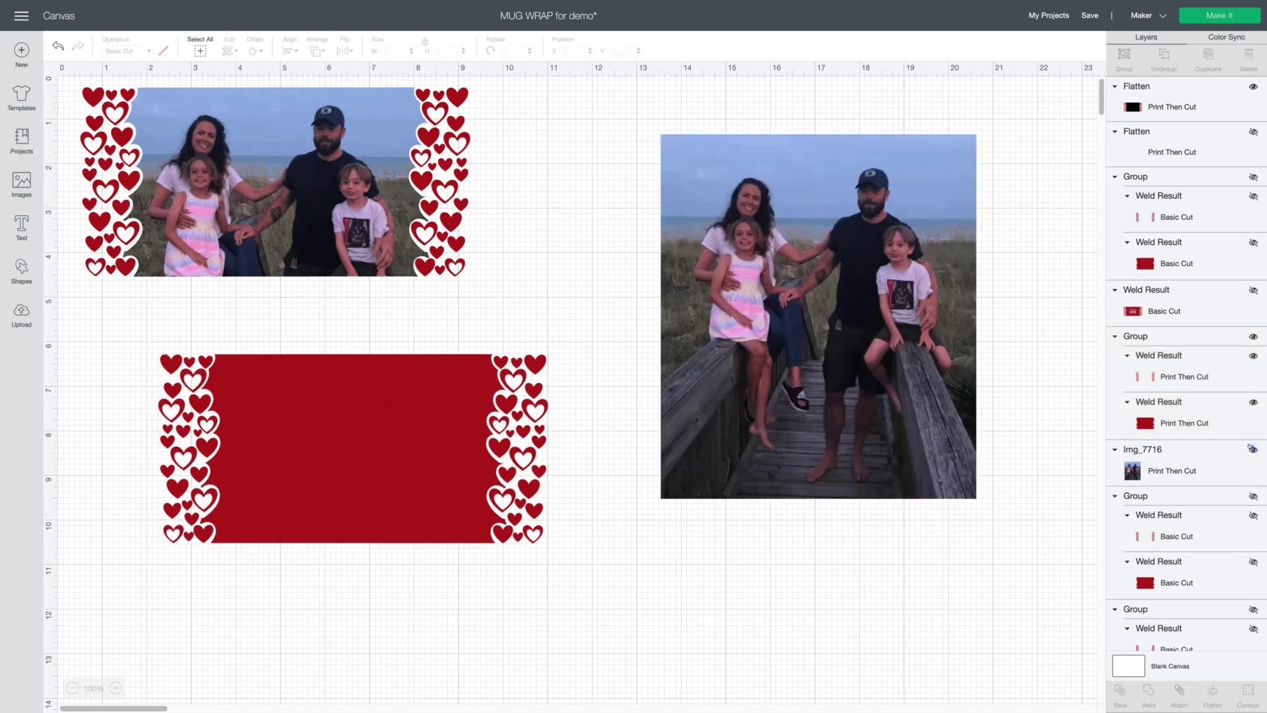
Select the whole red heart wrap and weld it into one piece.
left_click(1227, 454)
left_click(339, 500)
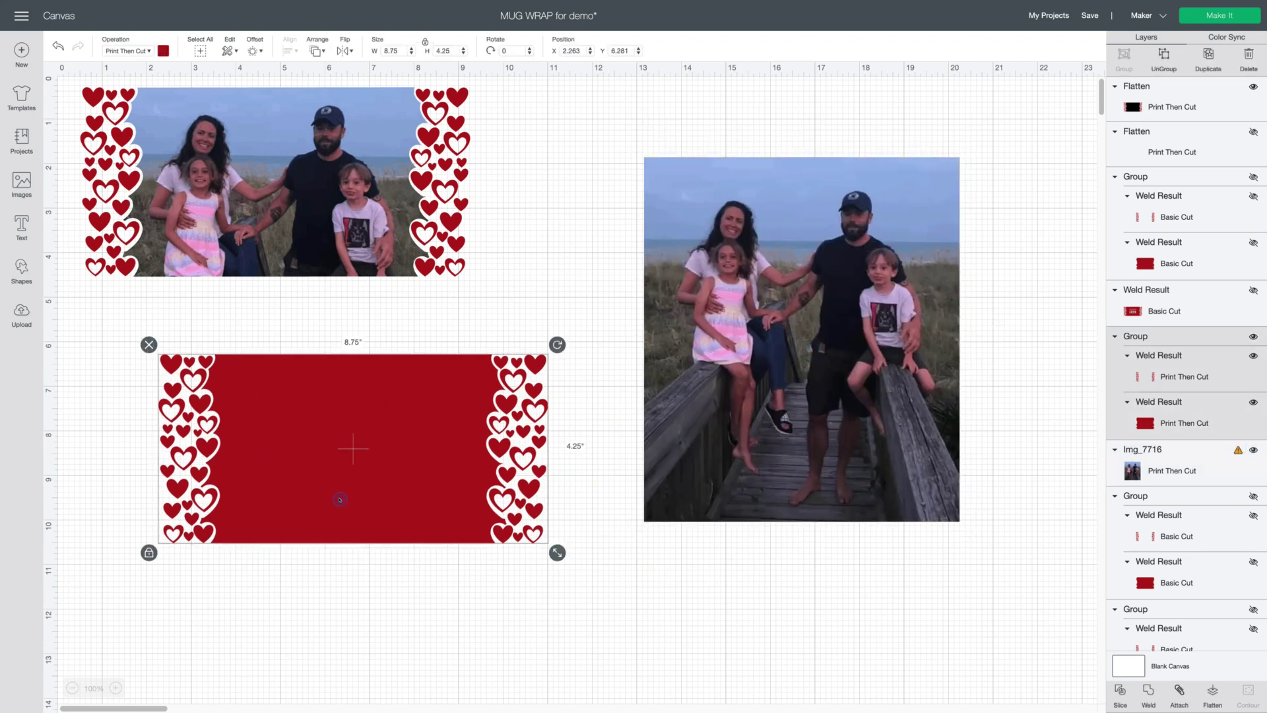
left_click(234, 335)
left_click_drag(125, 337, 569, 621)
right_click(372, 449)
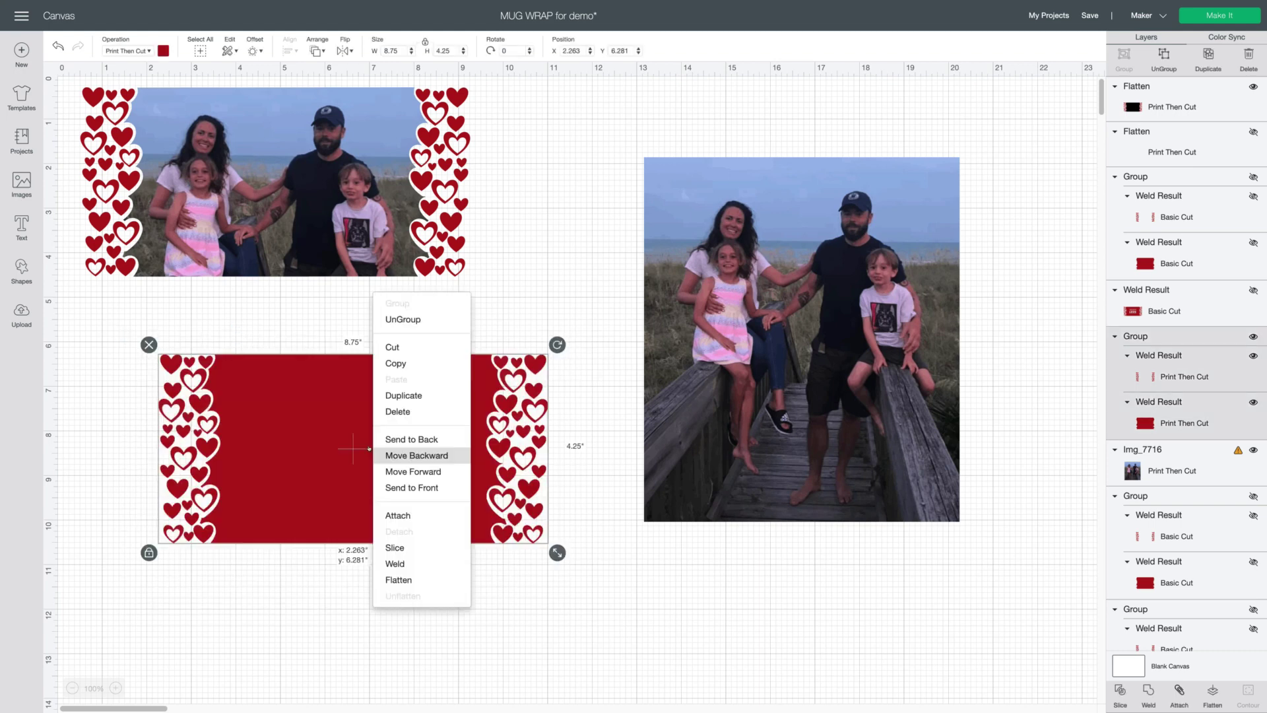
left_click(417, 563)
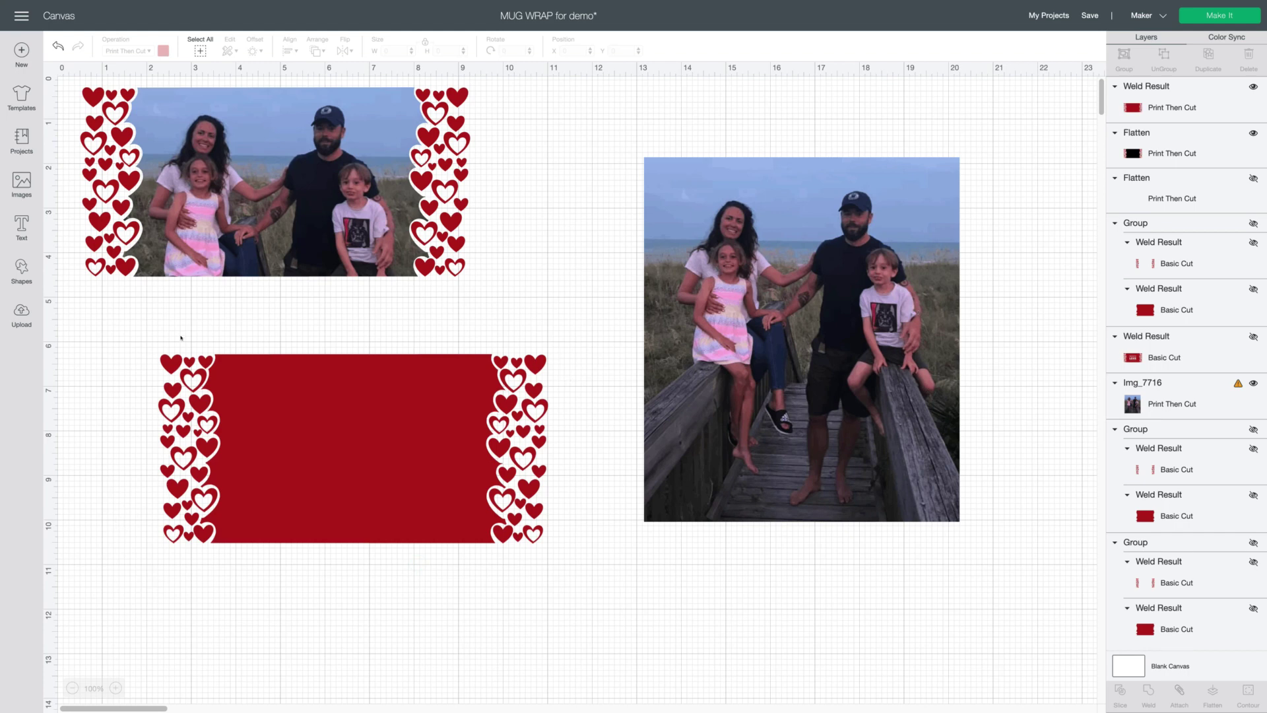
Enlarge the family photo to about 8.9 × 10.3 in and lay the red heart wrap on it.
left_click(905, 483)
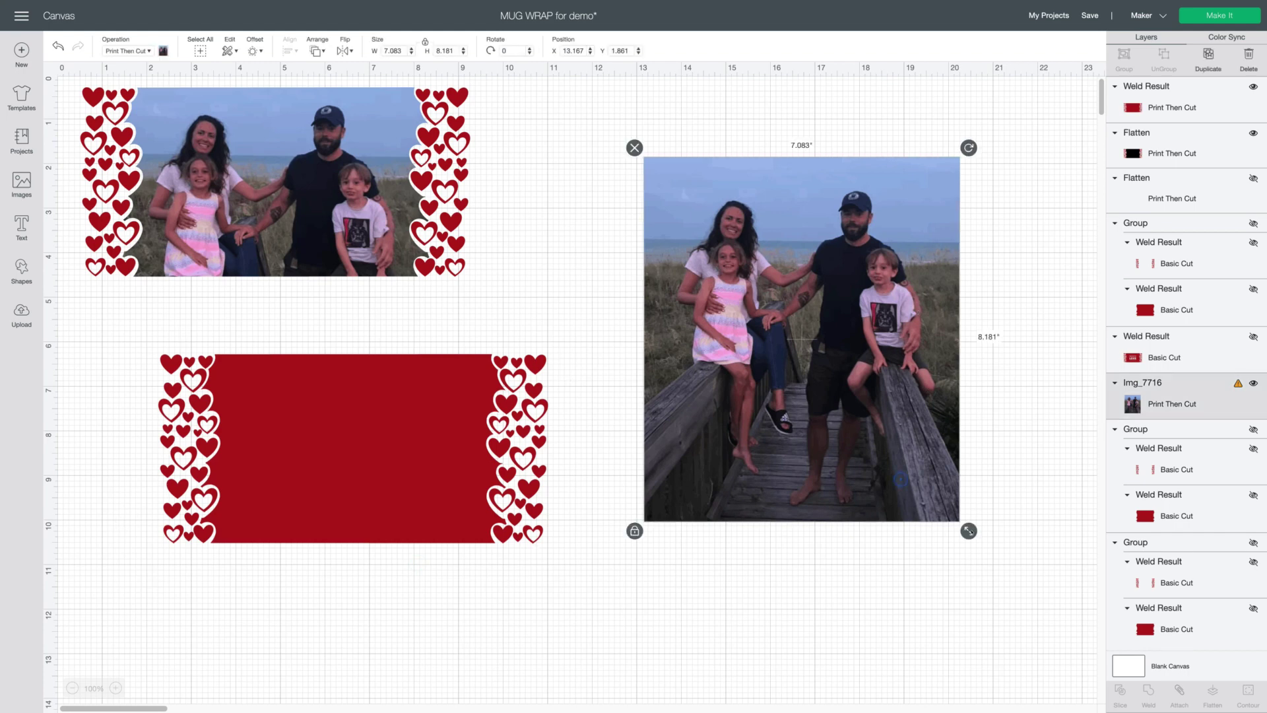
left_click_drag(969, 530, 1050, 624)
left_click_drag(855, 489, 804, 462)
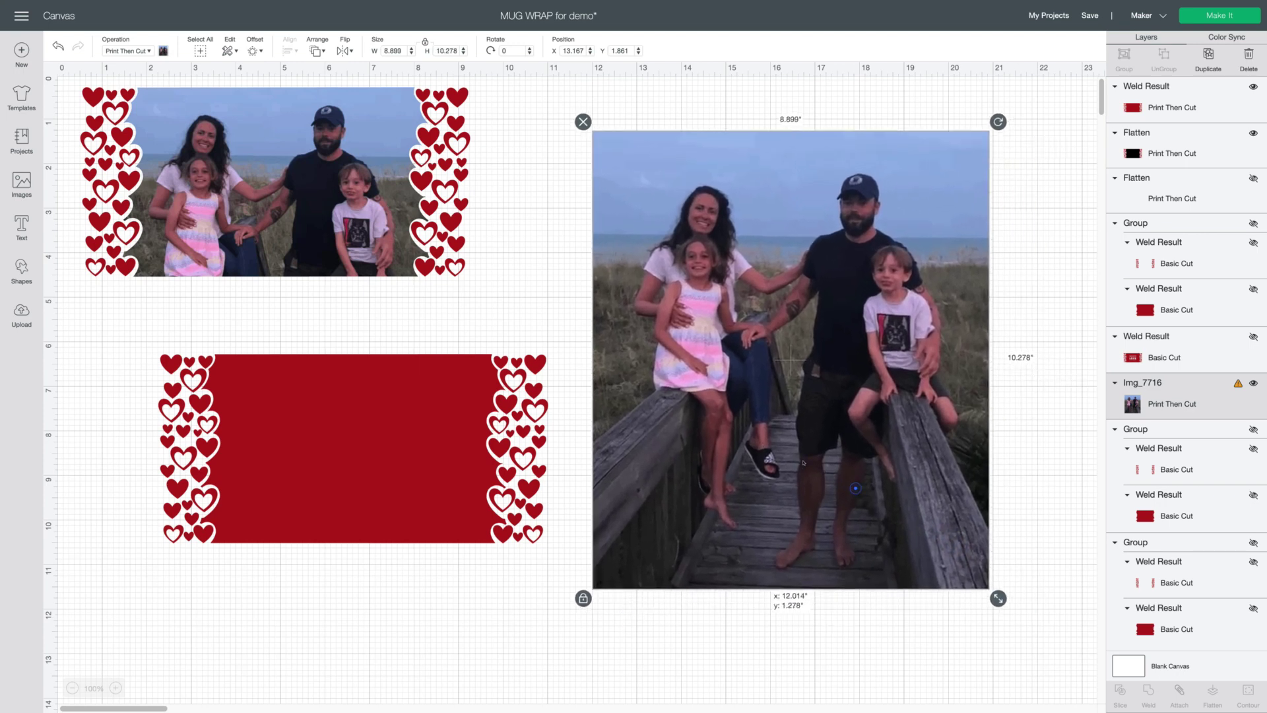
left_click(380, 462)
right_click(378, 461)
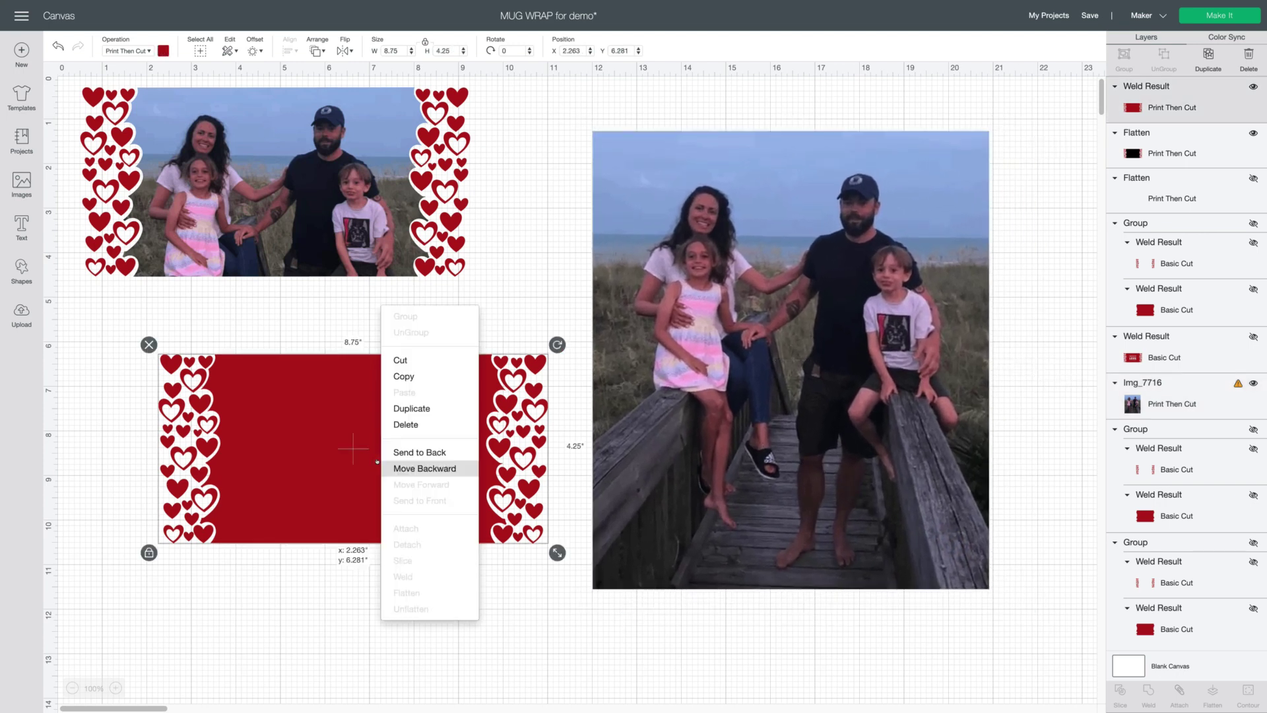
left_click_drag(346, 456, 785, 271)
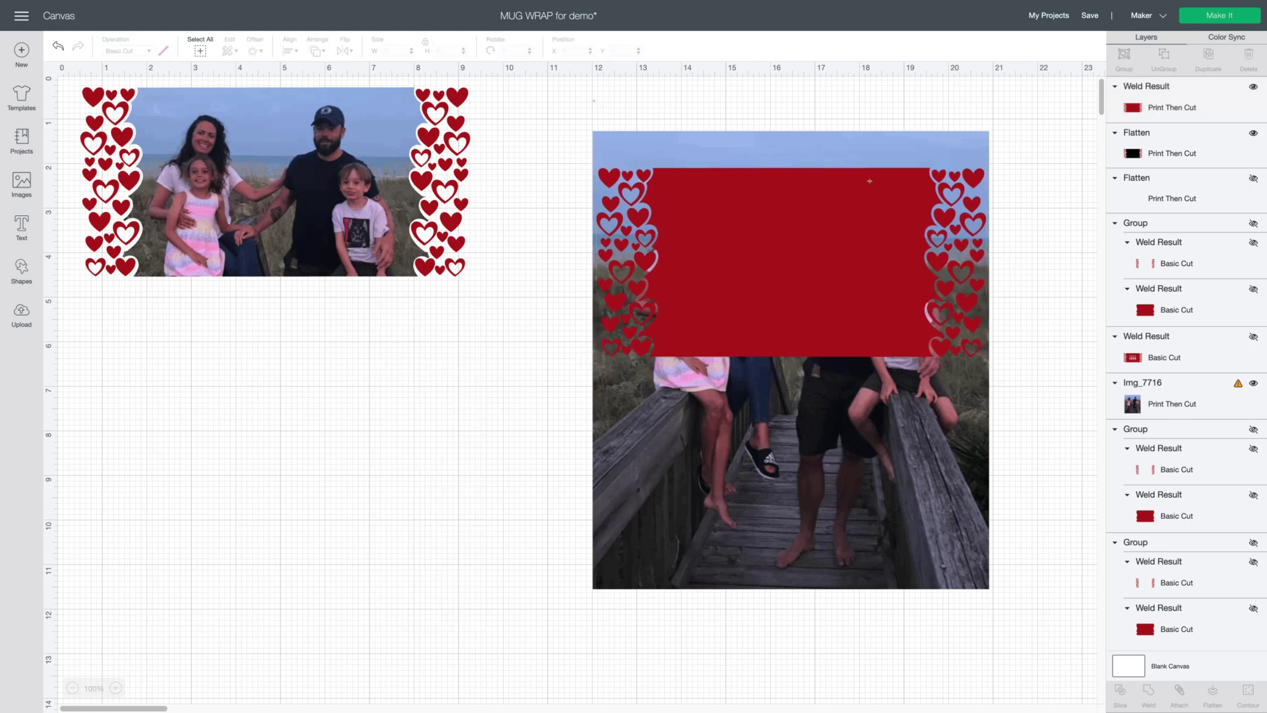
Select the beach photo with the heart shape and slice them.
left_click(789, 379)
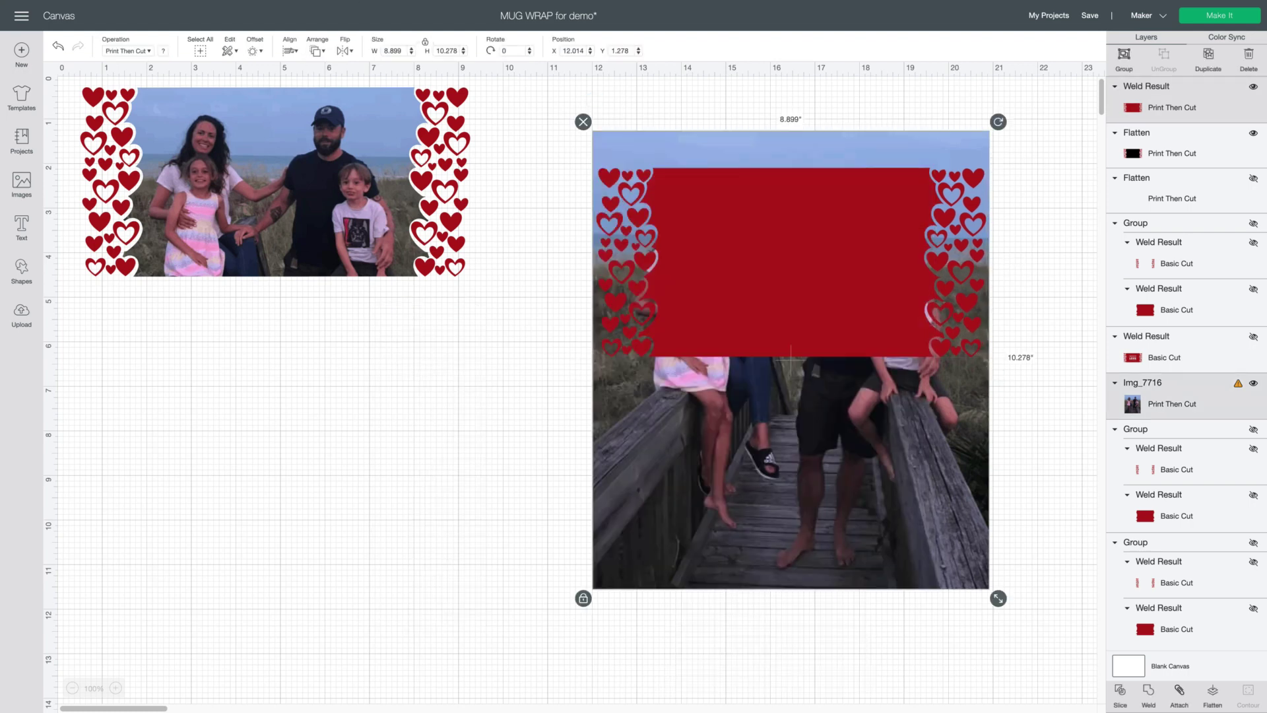
left_click(290, 51)
right_click(748, 276)
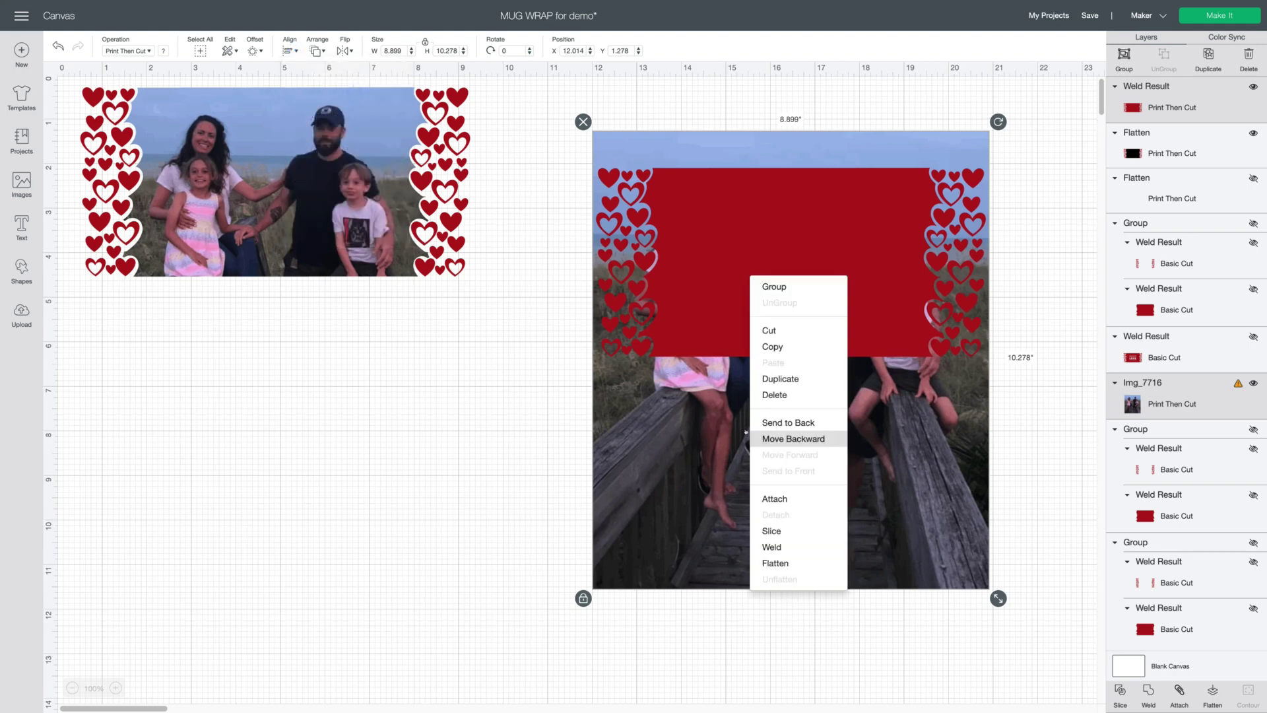
left_click(811, 532)
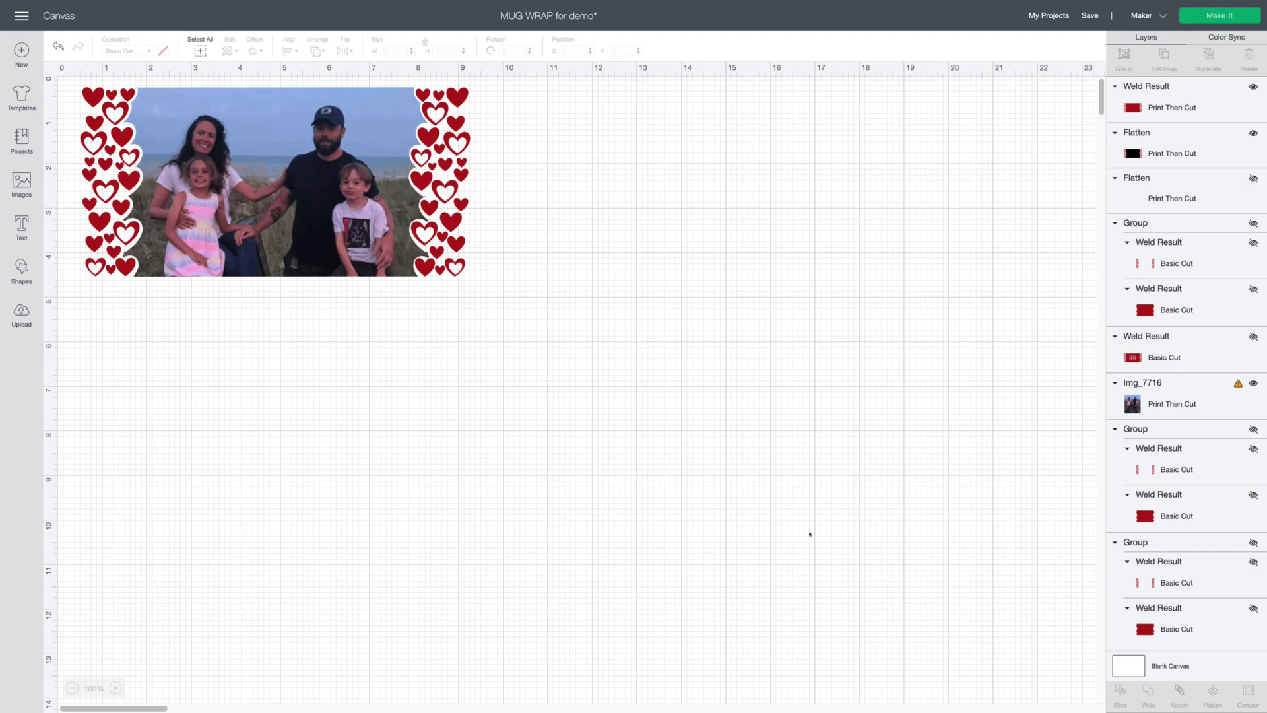
Separate the slice results and delete the photo-with-holes and red leftover pieces.
left_click(585, 138)
left_click_drag(585, 139, 733, 381)
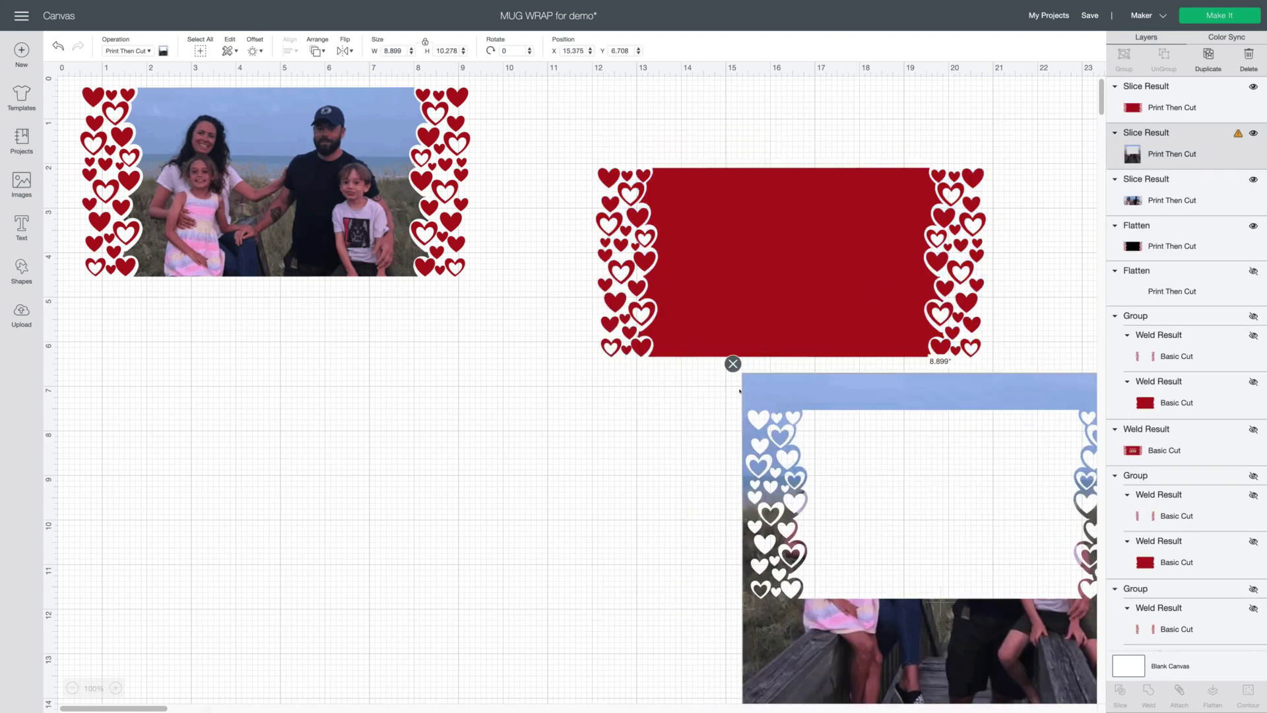
left_click(732, 364)
left_click_drag(786, 260, 815, 562)
left_click(678, 475)
Position the heart-edged photo piece below the red-hearts wrap.
left_click_drag(725, 326, 206, 460)
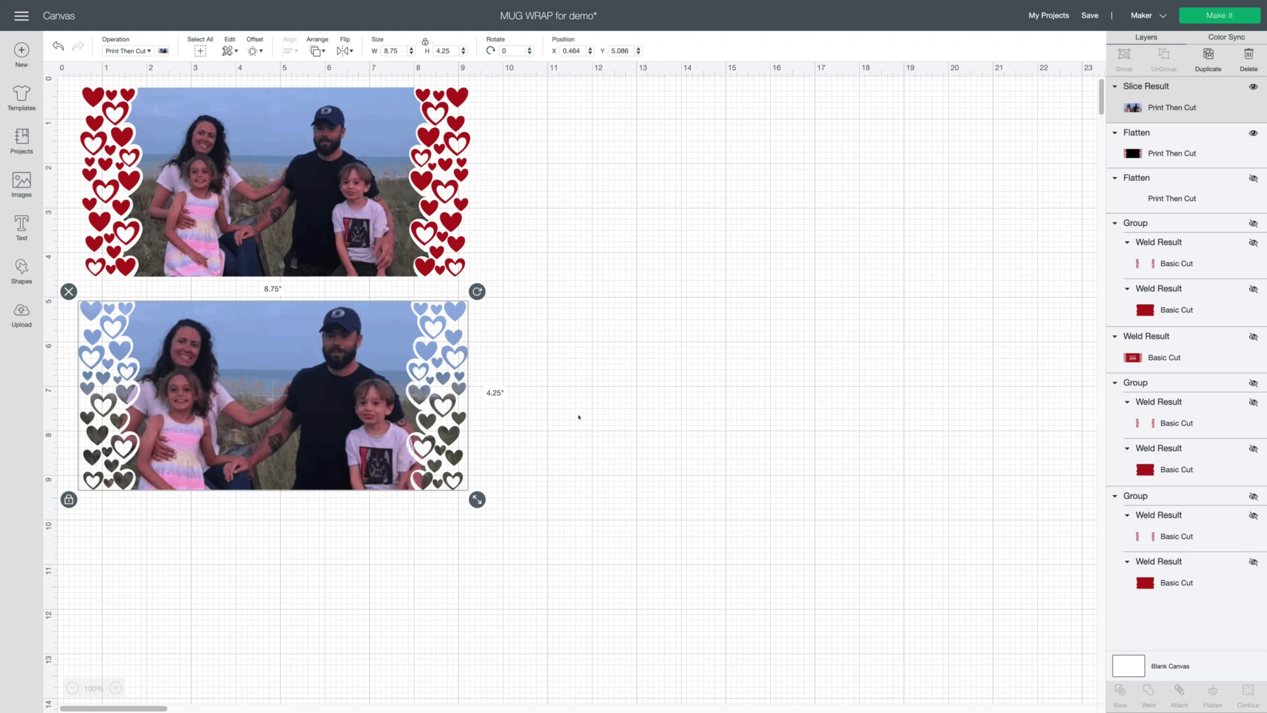
left_click_drag(274, 394, 271, 386)
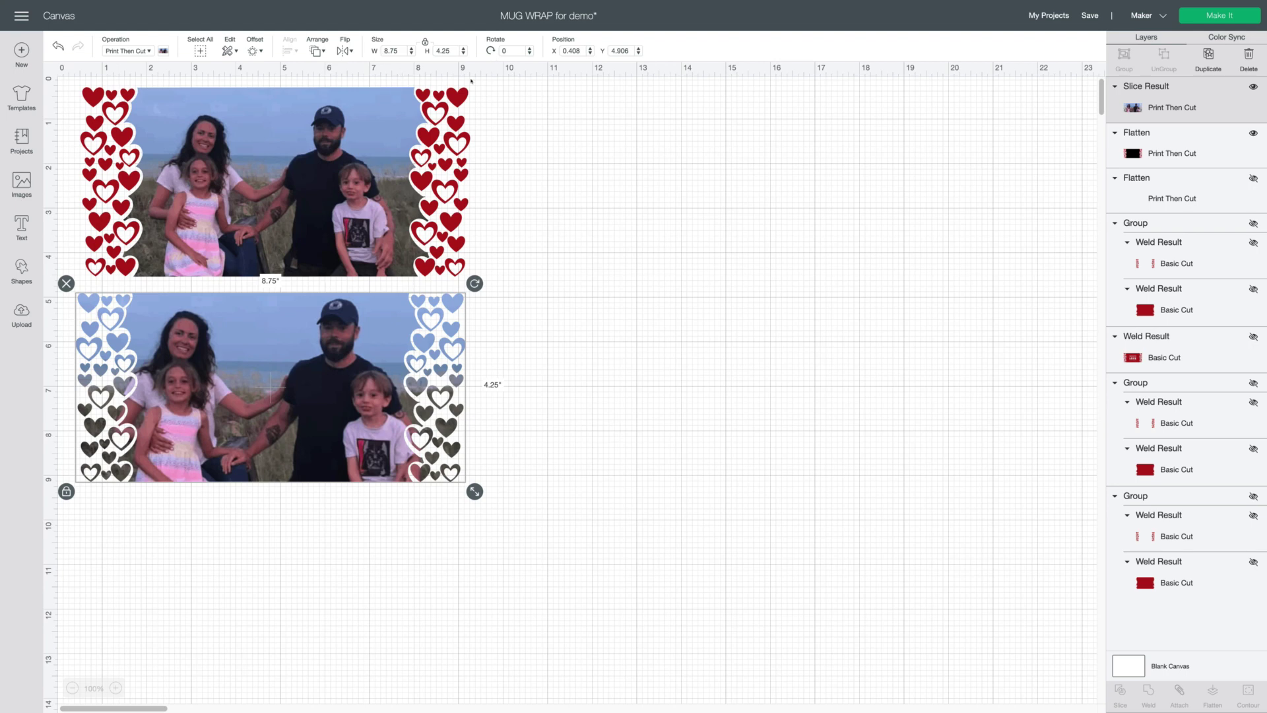
left_click(624, 413)
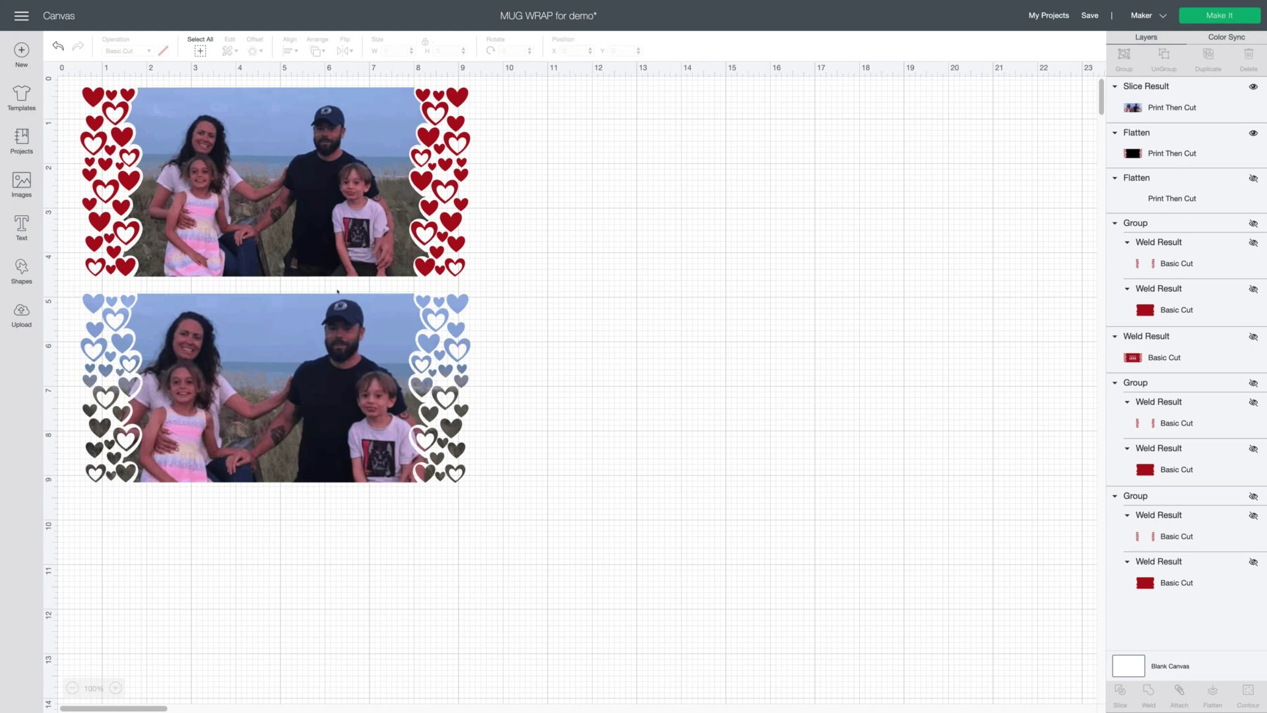
right_click(285, 458)
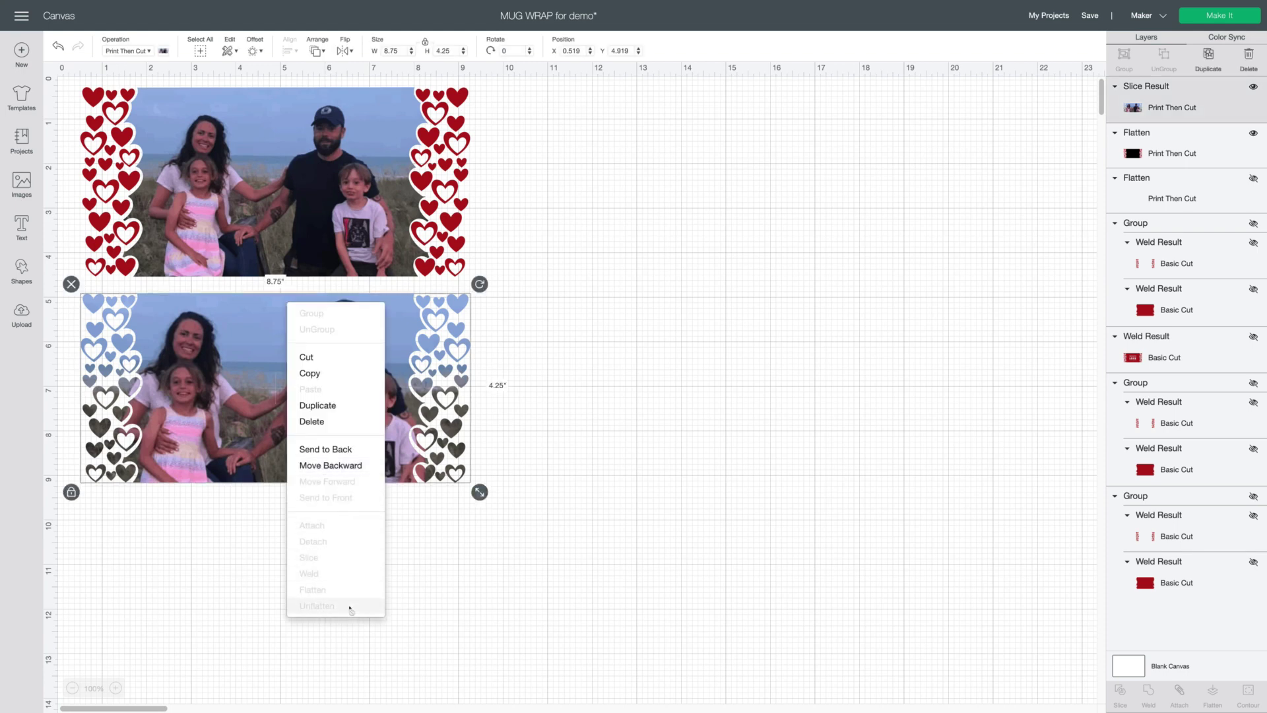
left_click(668, 564)
key("ctrl+z")
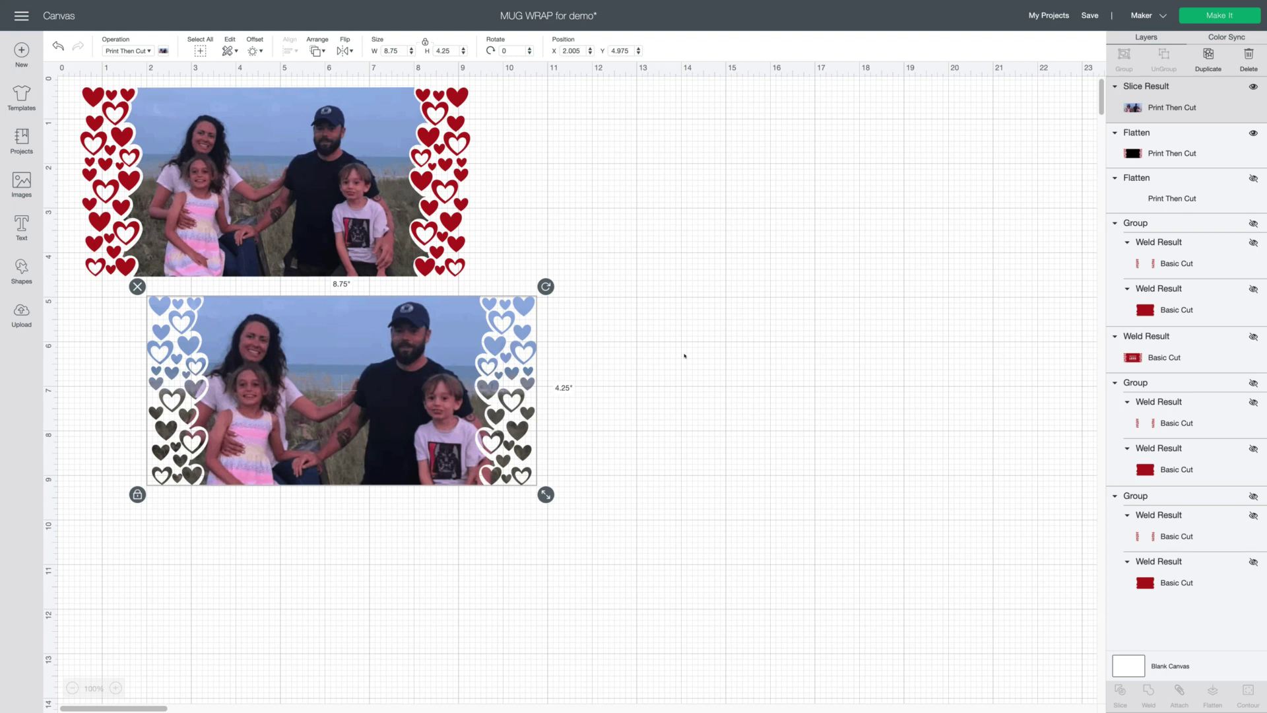
Add a square and resize it, unlocked, to 8.75 in wide by 4.25 in high.
key("ctrl+z")
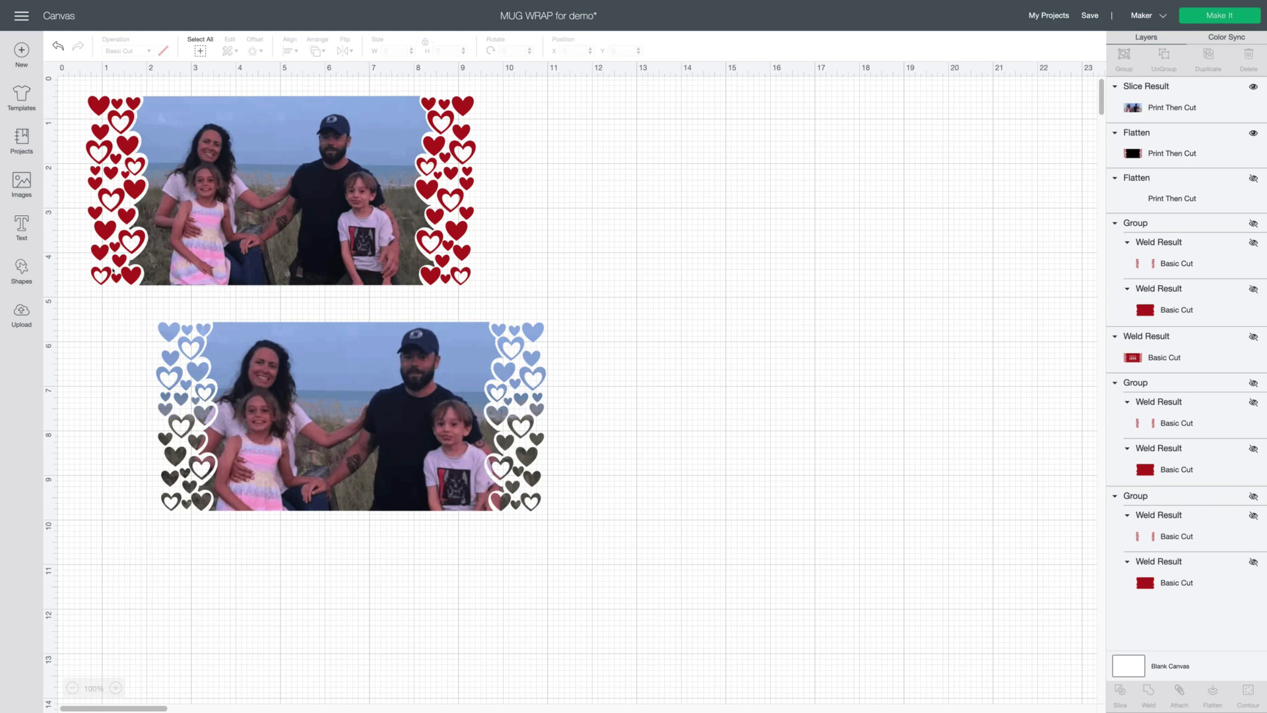
left_click(21, 268)
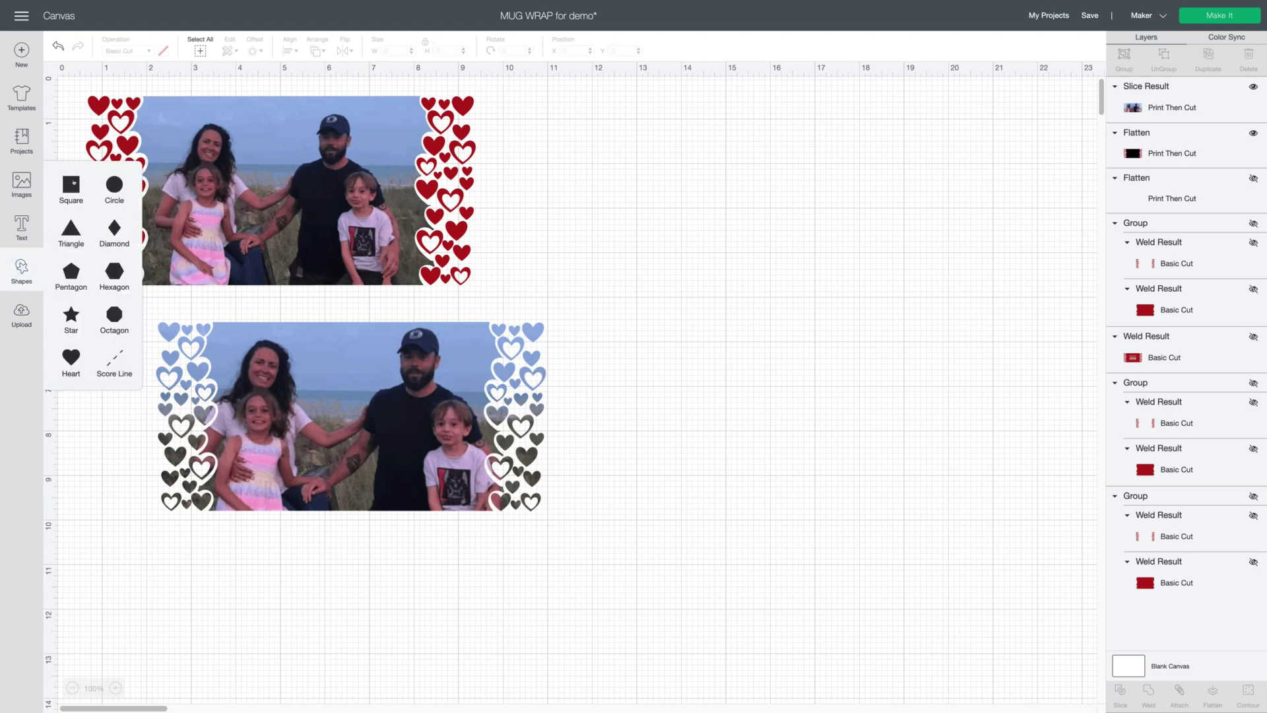
left_click(73, 182)
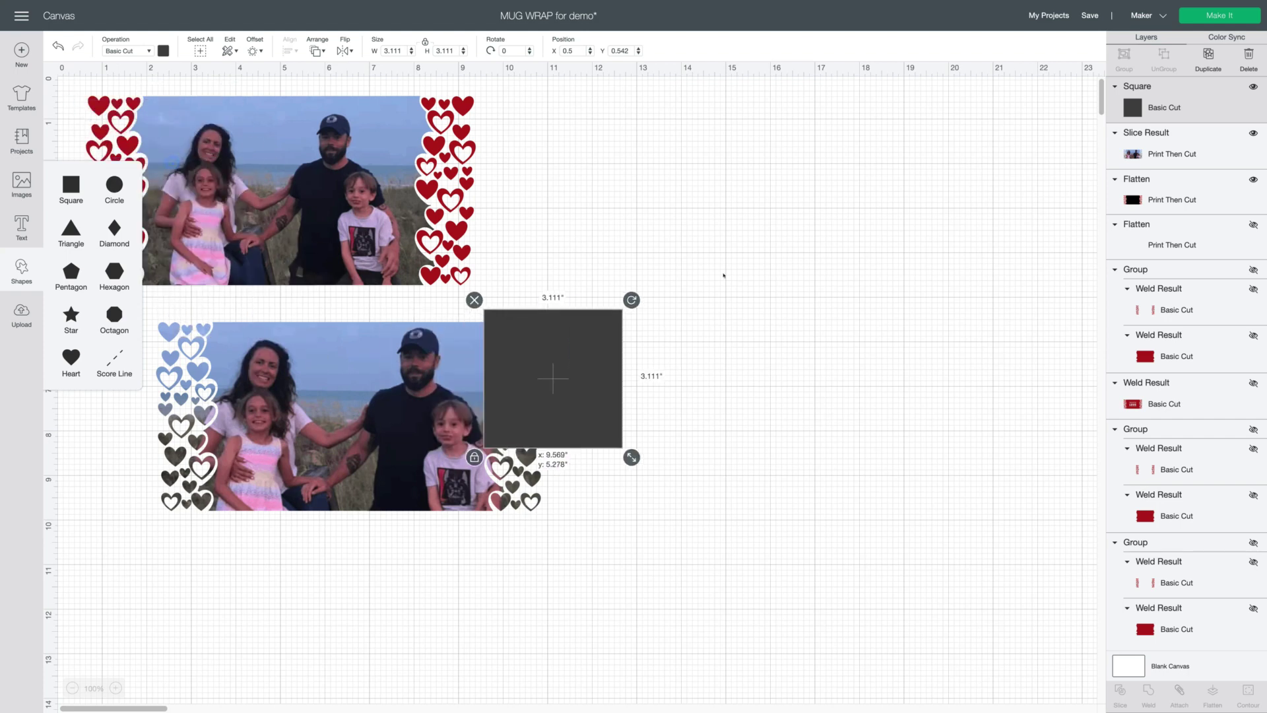
left_click_drag(592, 361, 723, 257)
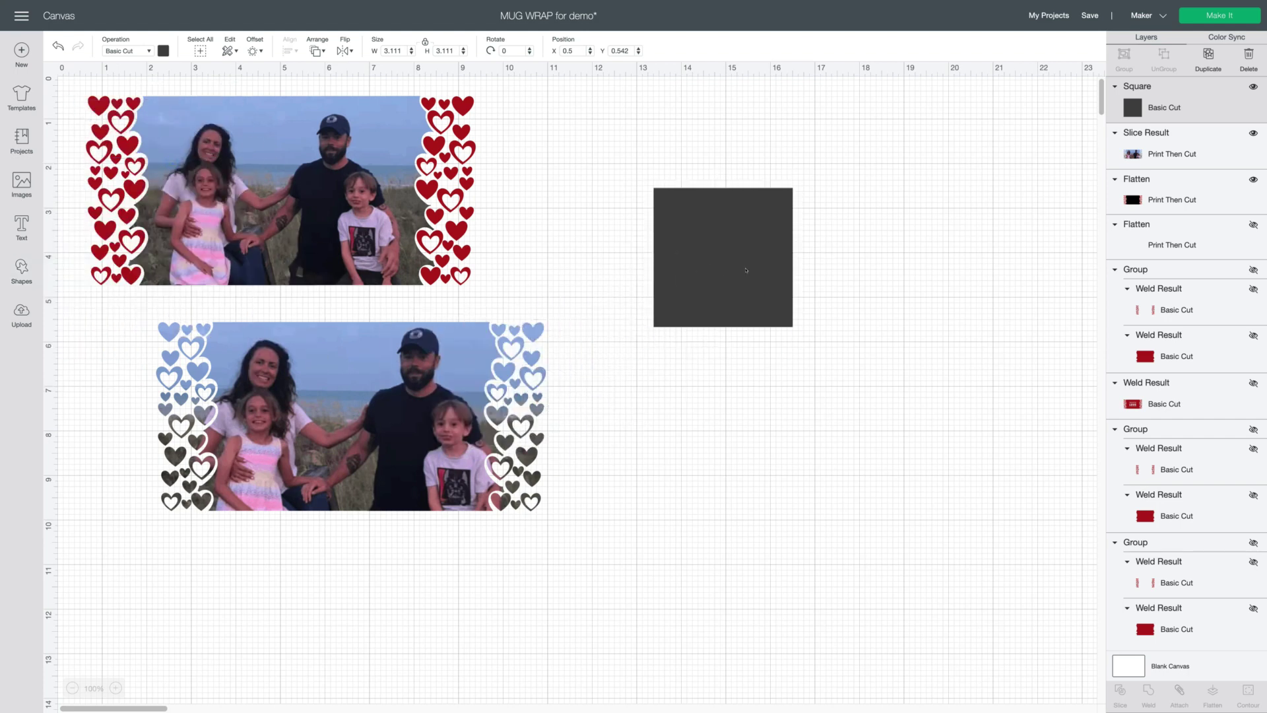
left_click(425, 42)
left_click(398, 50)
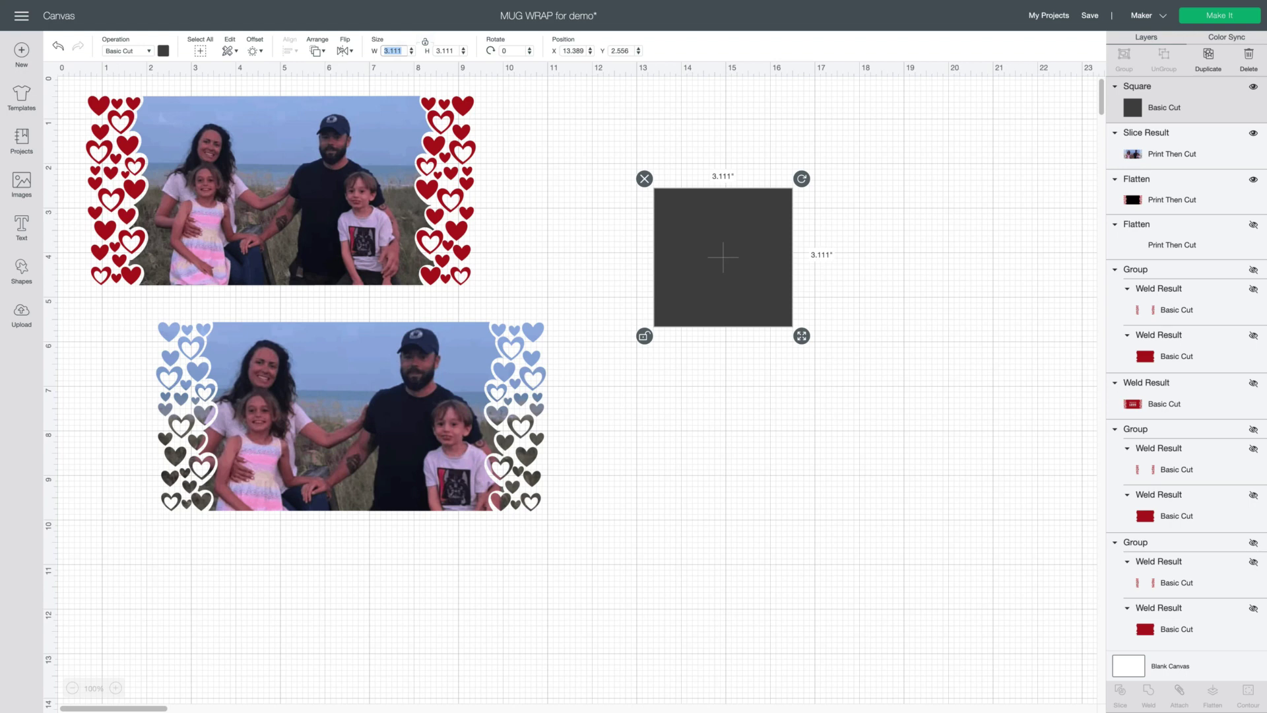
type("8.75")
key("Return")
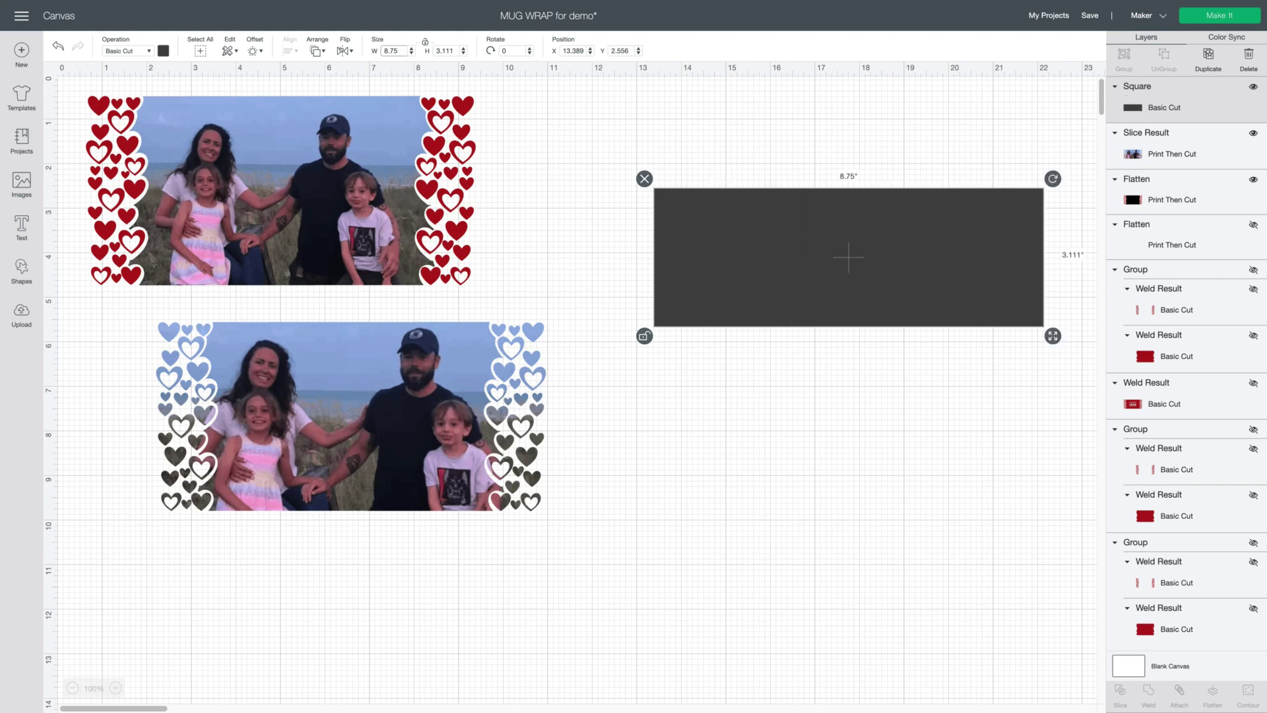
left_click(451, 50)
type("4.25")
key("Return")
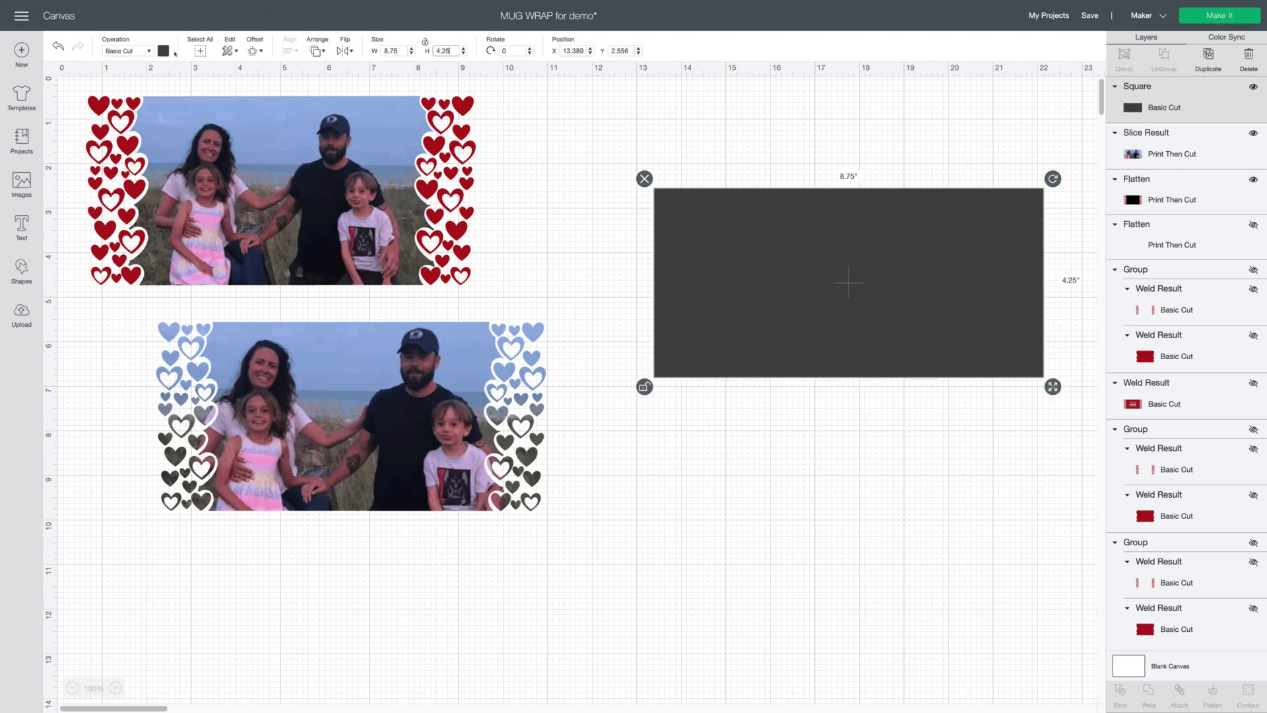
Make the rectangle white, place it over the blue-hearts photo and send it to back.
left_click(163, 51)
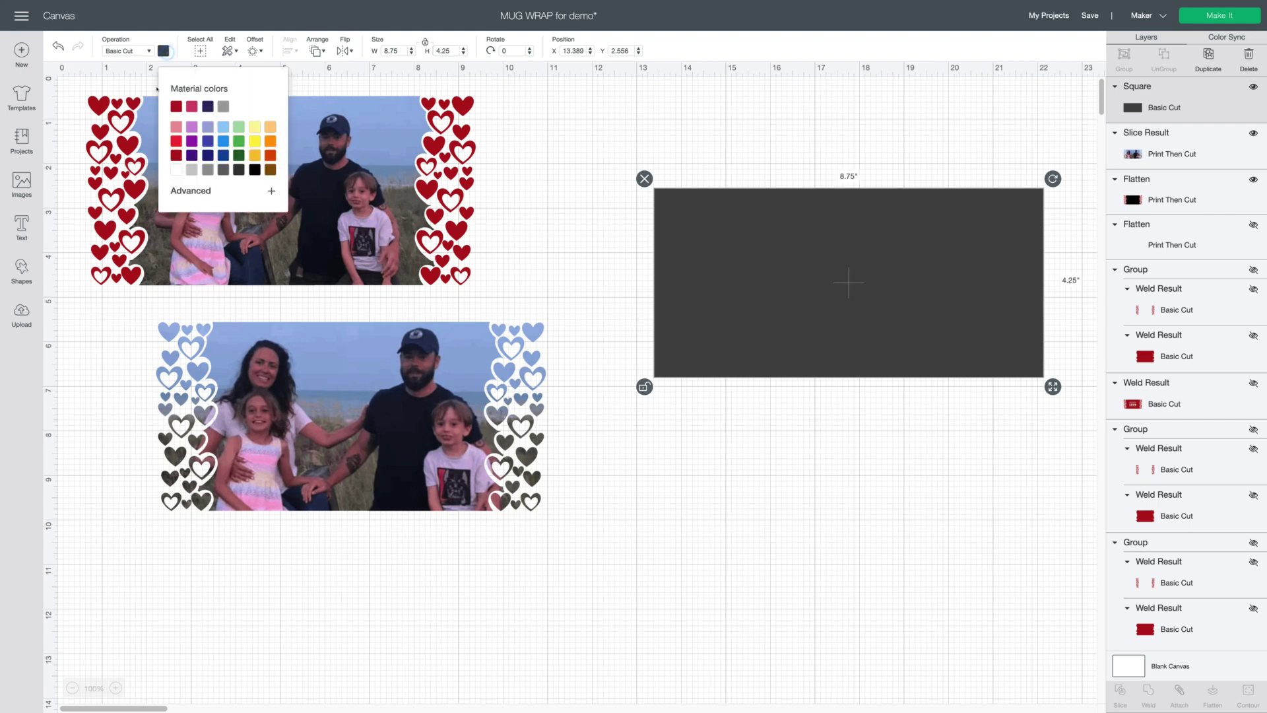
left_click(176, 170)
left_click_drag(828, 335, 338, 456)
right_click(338, 456)
left_click(380, 444)
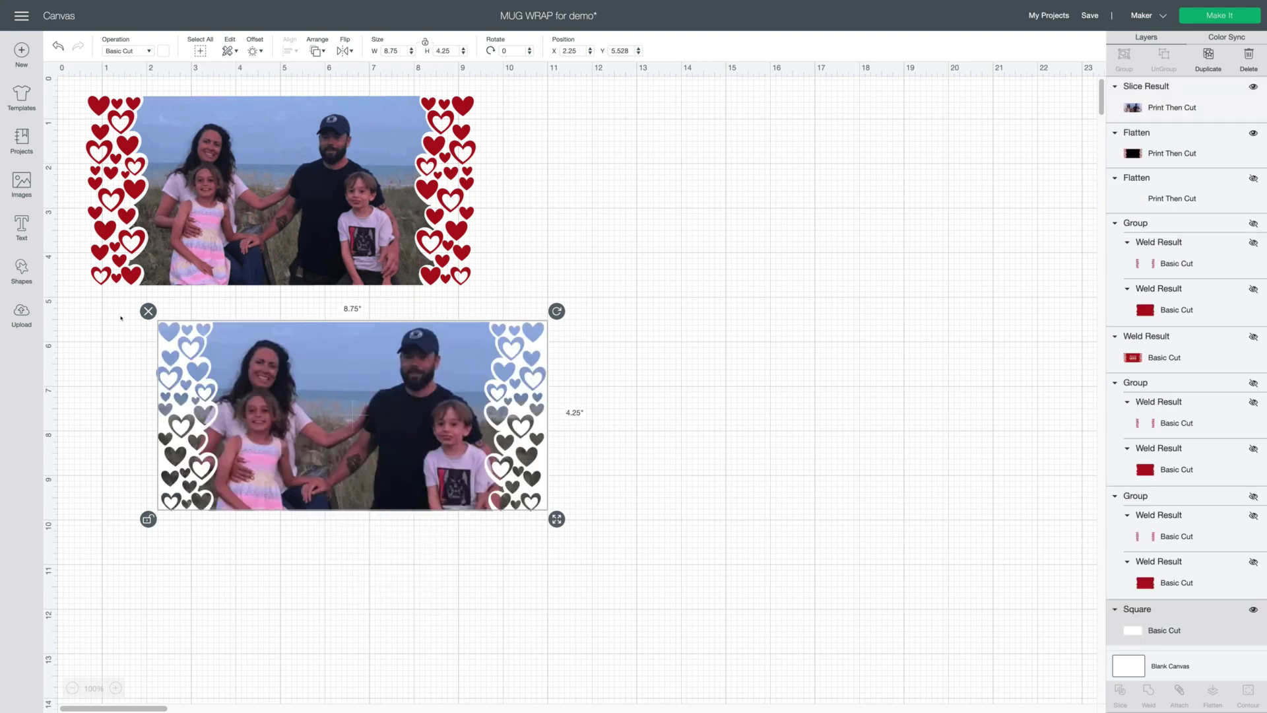
Centre the blue-hearts photo on the white rectangle and flatten them into one print.
left_click_drag(111, 315, 590, 556)
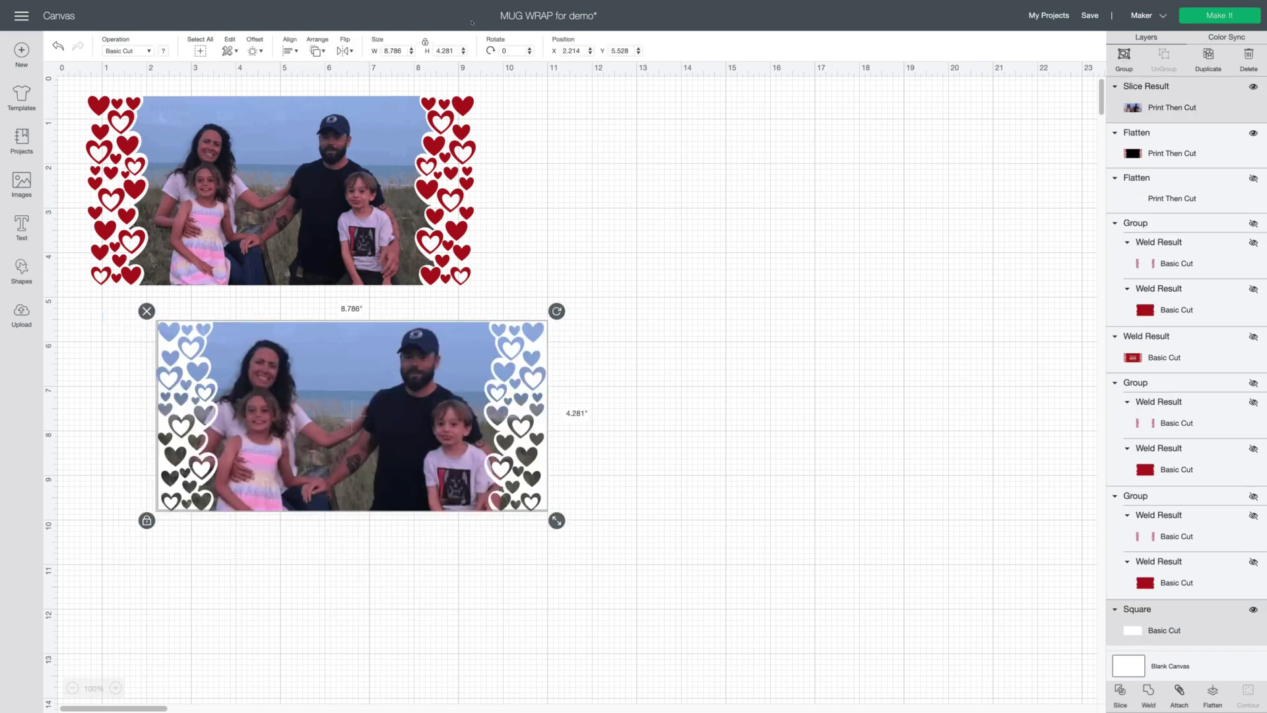
left_click(291, 50)
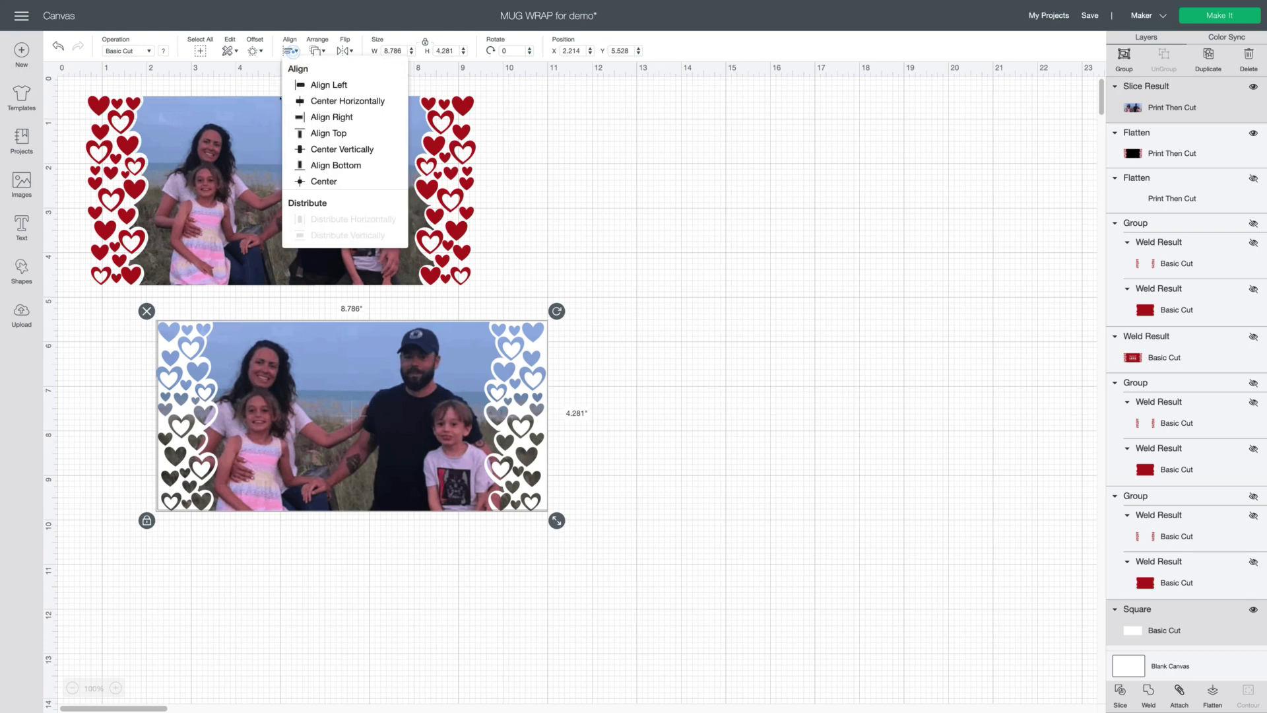
left_click(323, 181)
right_click(375, 357)
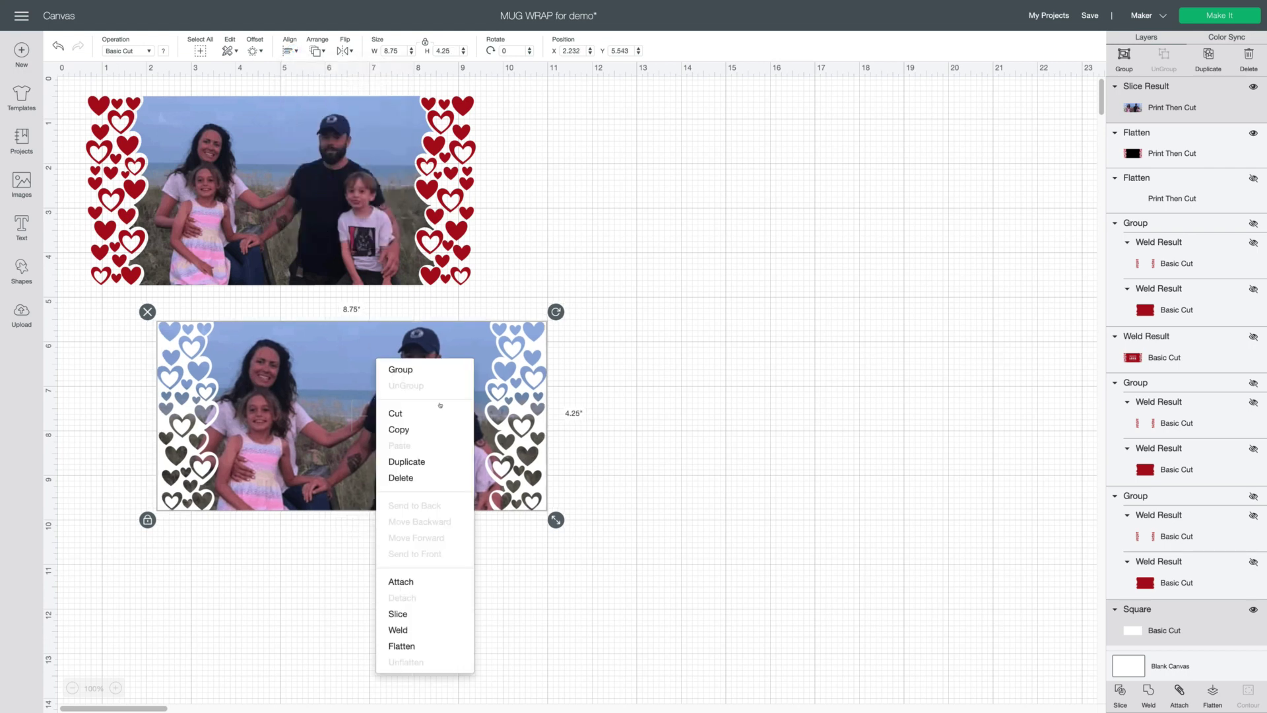
left_click(449, 646)
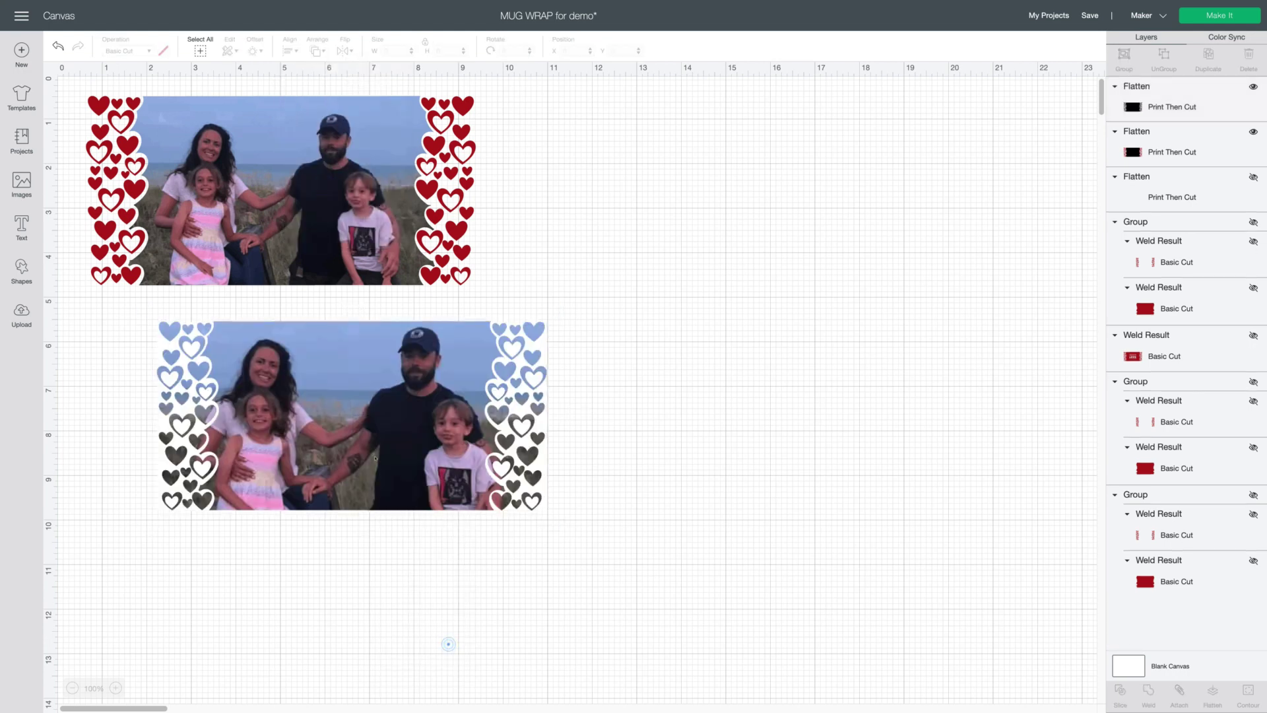
Stack the flattened blue-hearts wrap directly below the red-hearts wrap.
left_click_drag(352, 462, 747, 291)
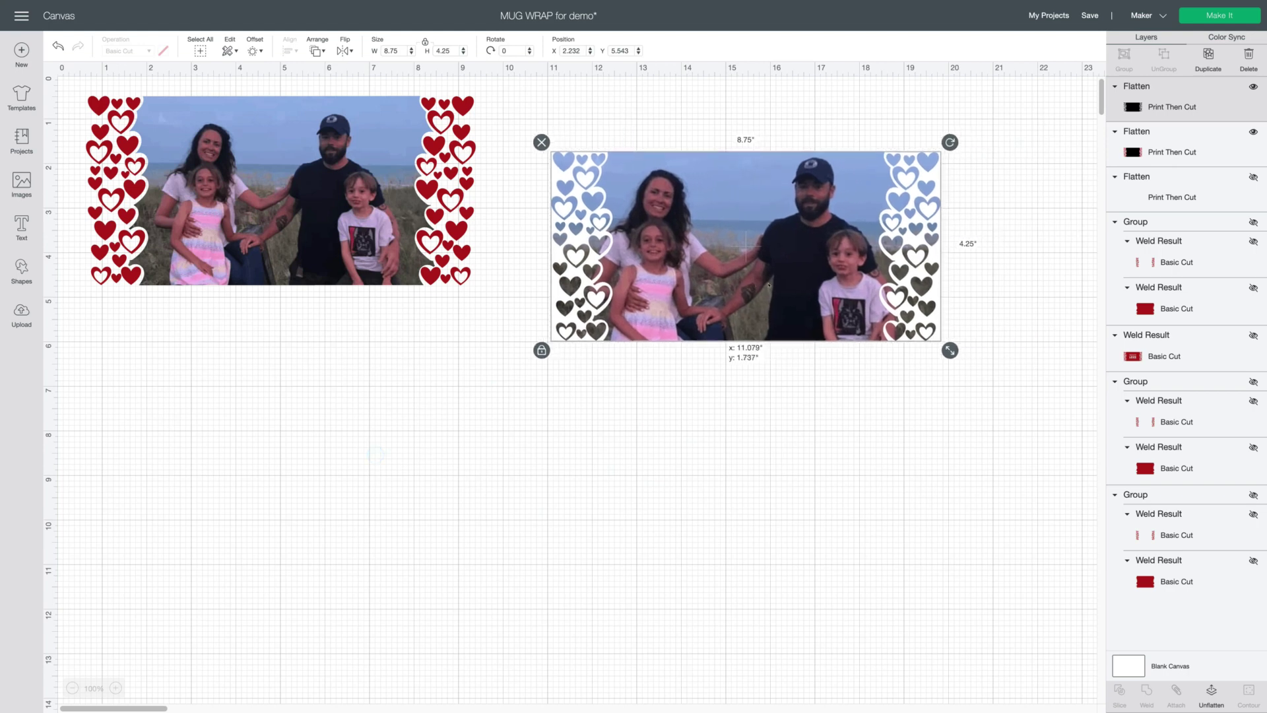
left_click(747, 399)
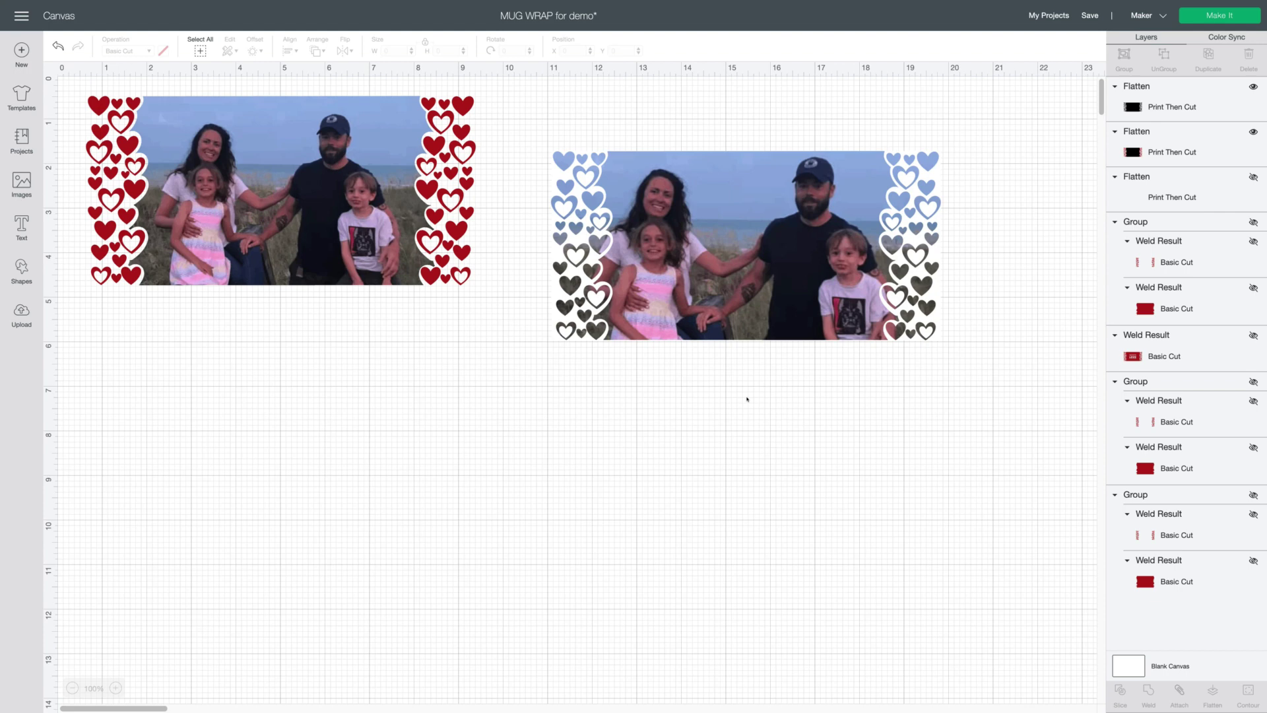
left_click_drag(750, 251, 345, 441)
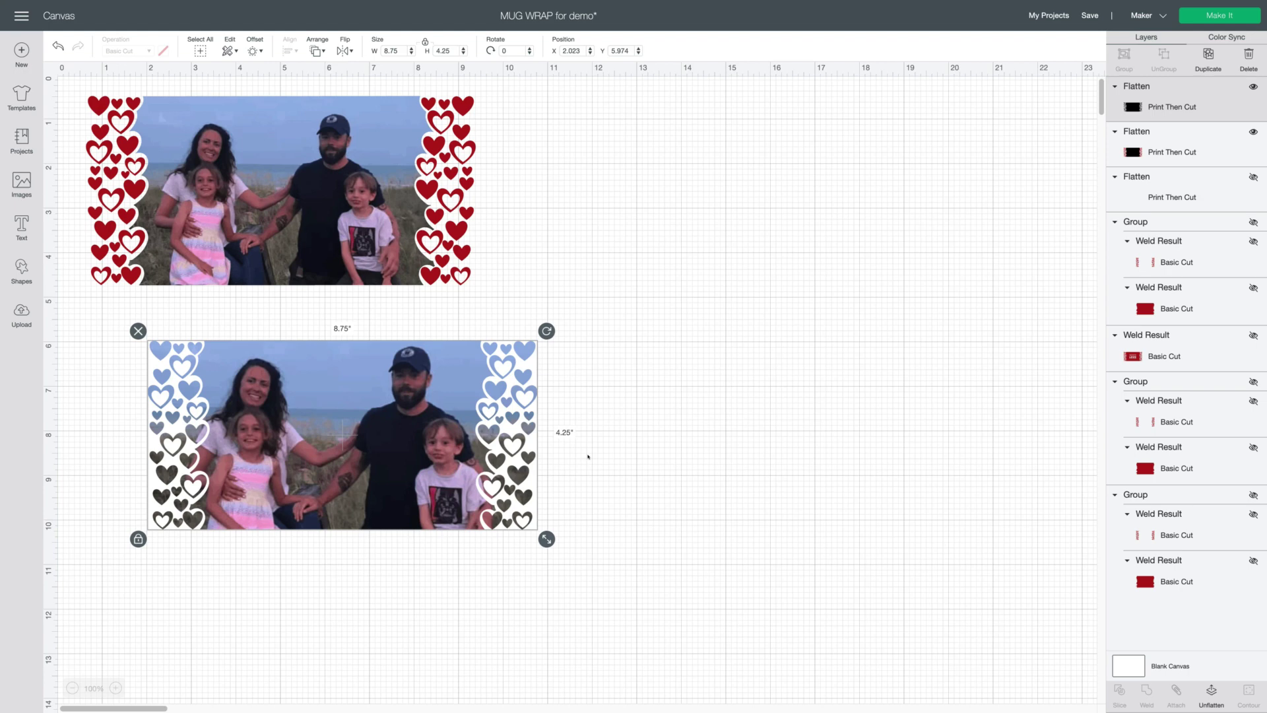
left_click_drag(323, 135, 384, 153)
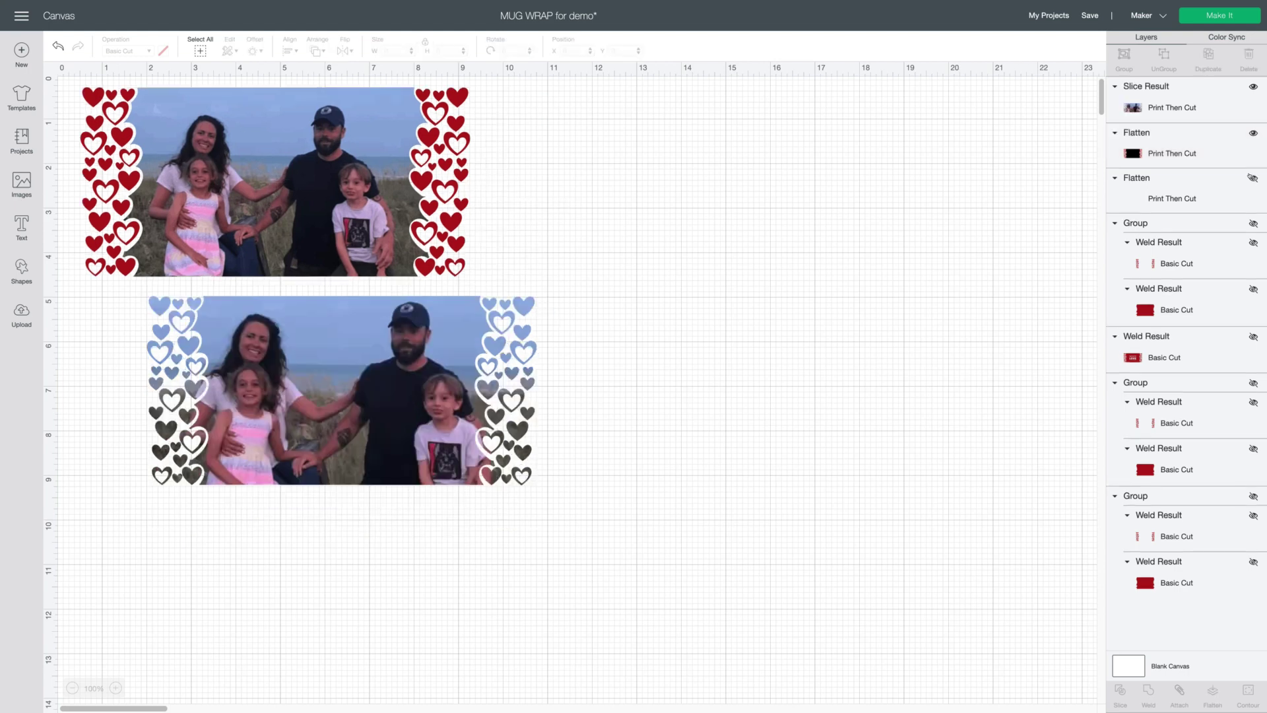
Unhide the YOU ARE MY LOVE Flatten layer and shift it left beside the photo wraps.
left_click(1253, 177)
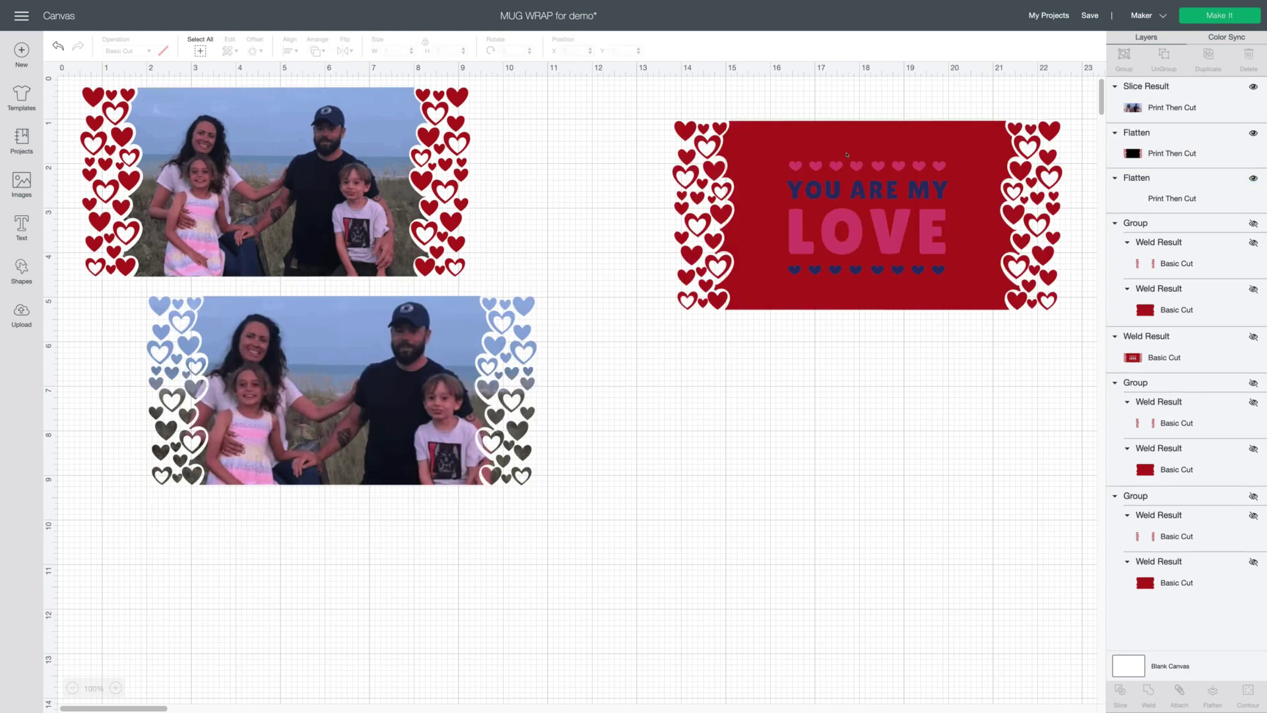
left_click(1162, 188)
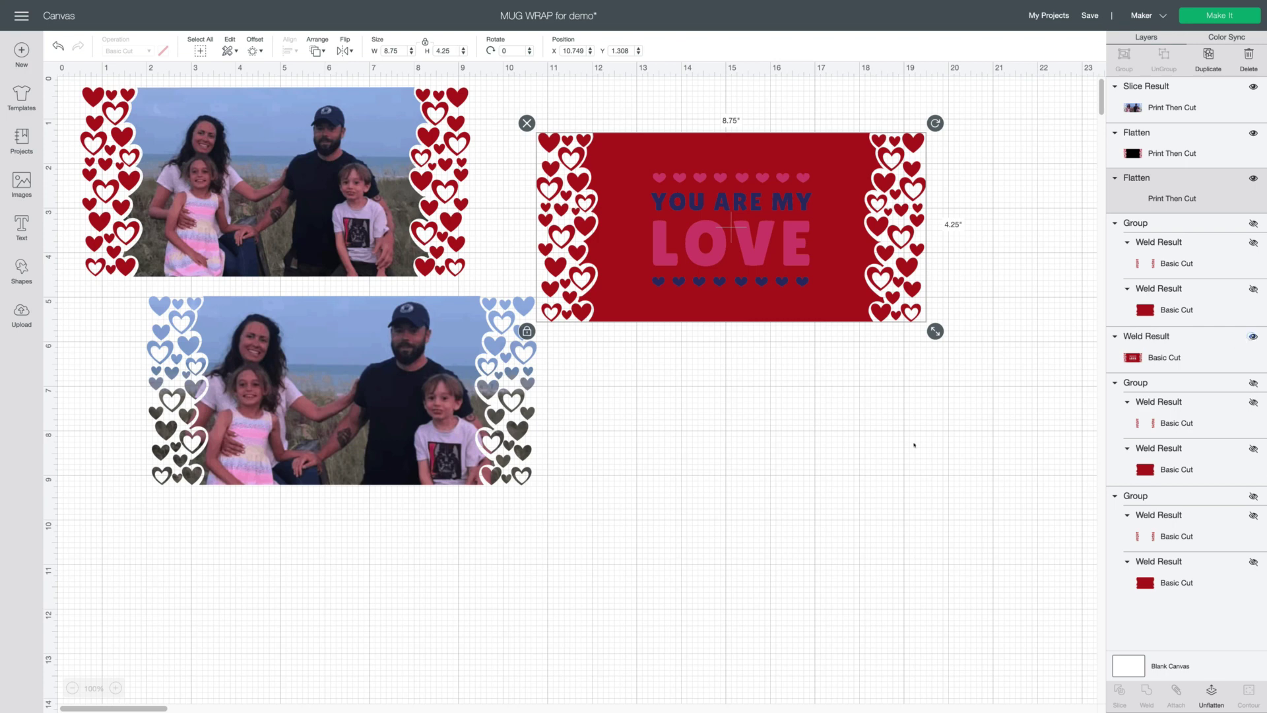
left_click(774, 484)
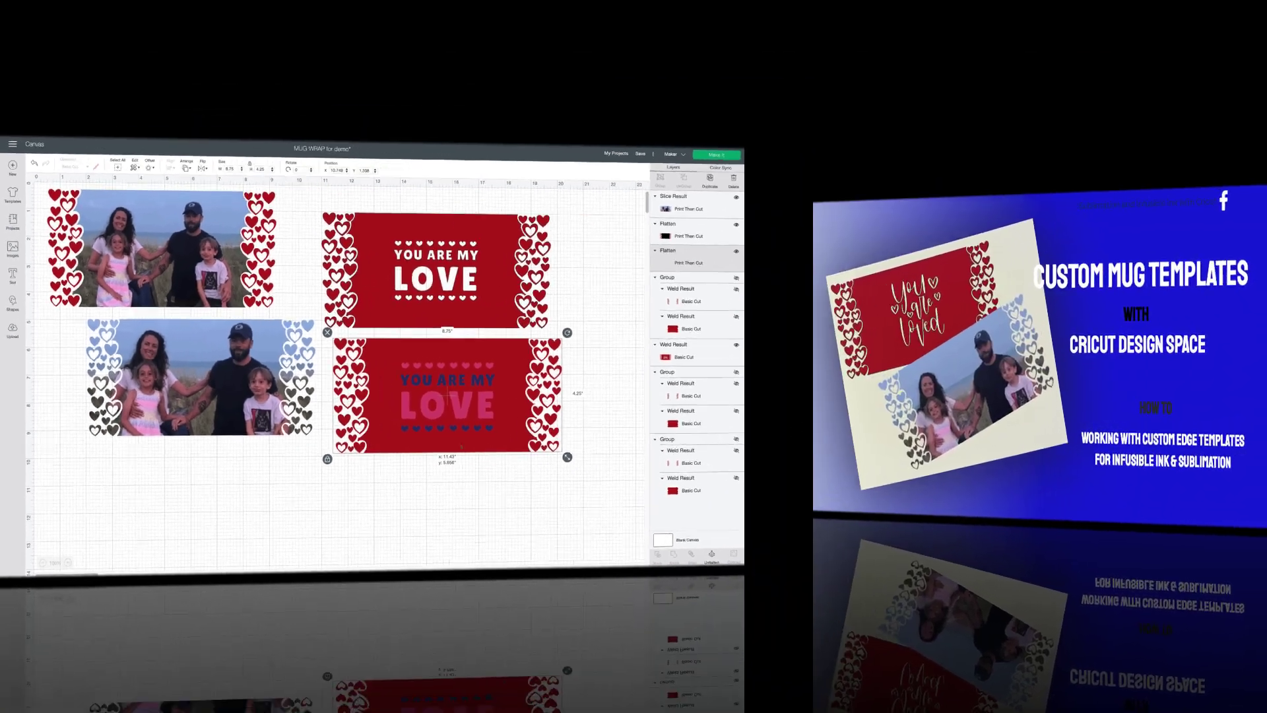